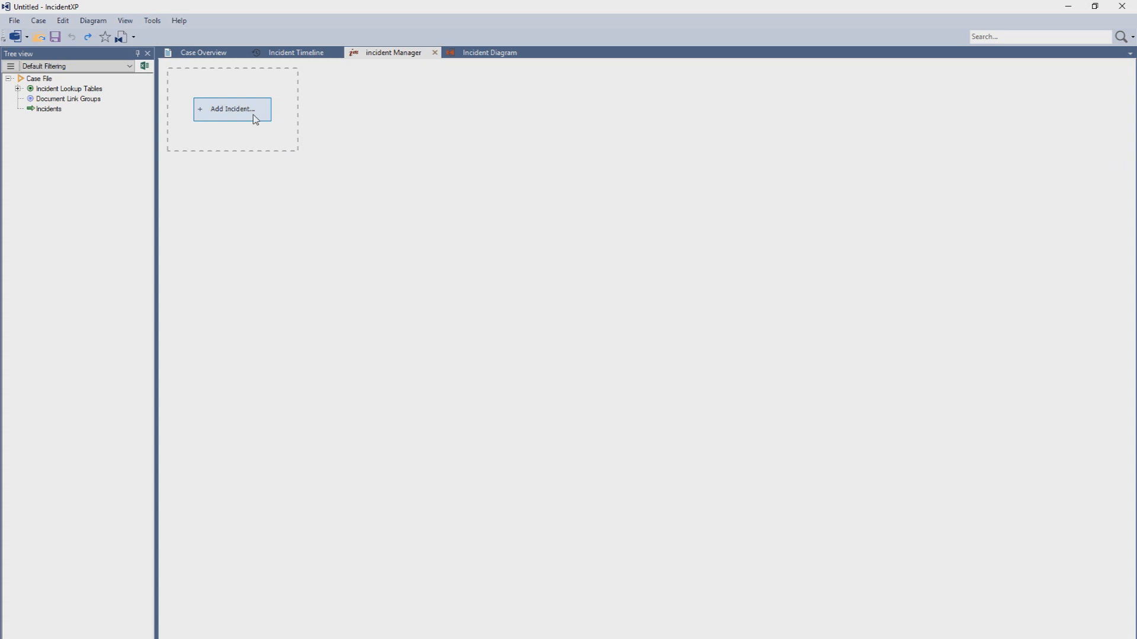
pyautogui.click(256, 120)
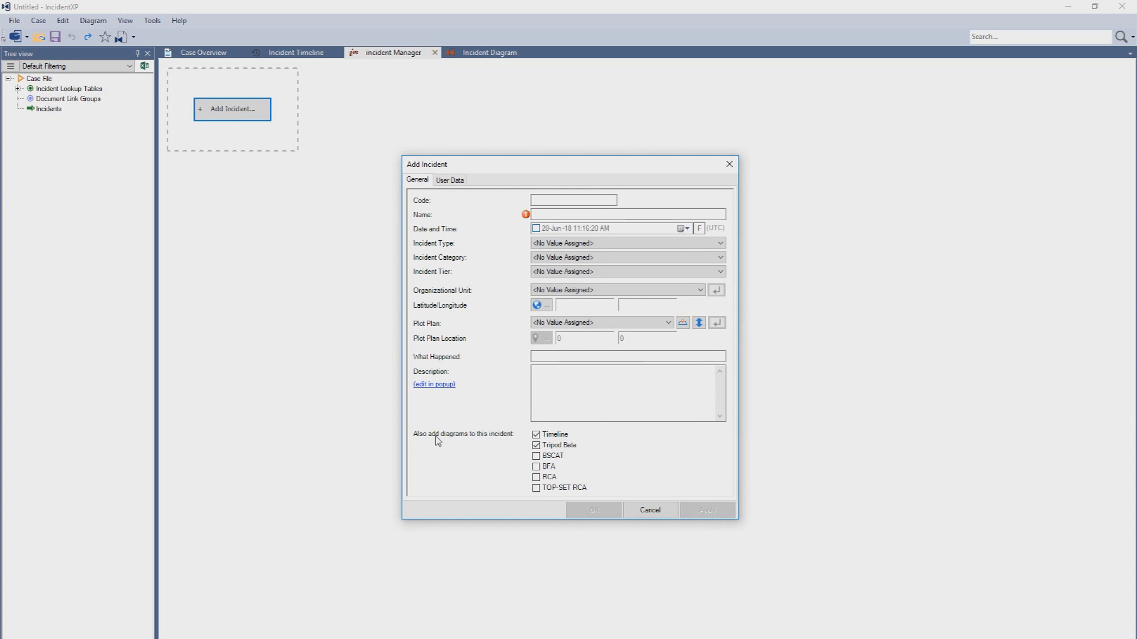
pyautogui.click(650, 510)
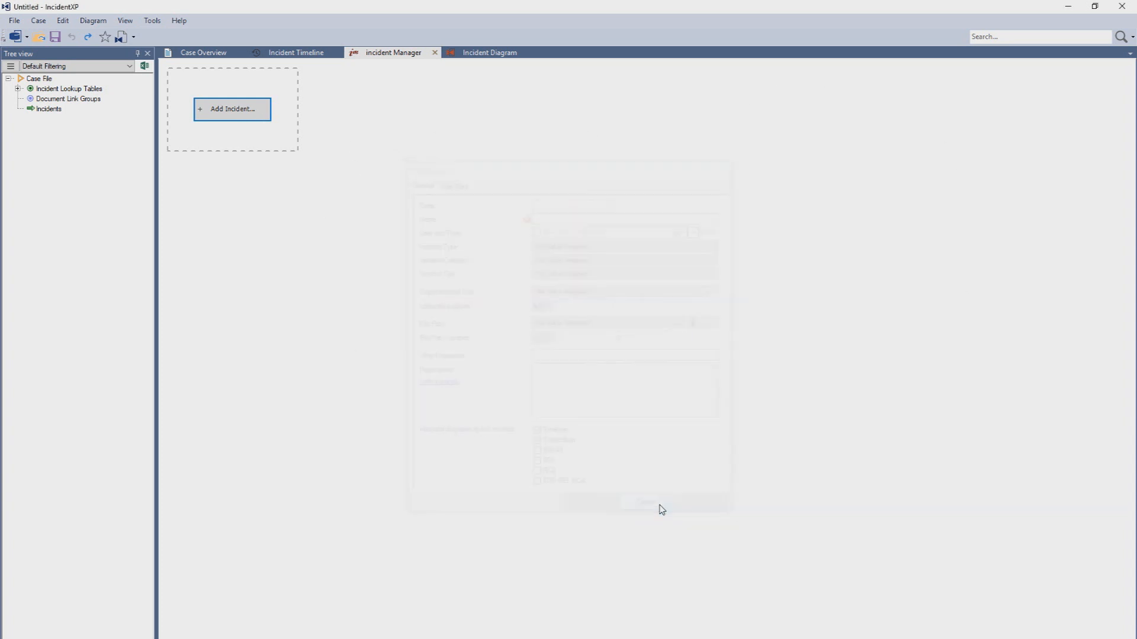
pyautogui.click(62, 110)
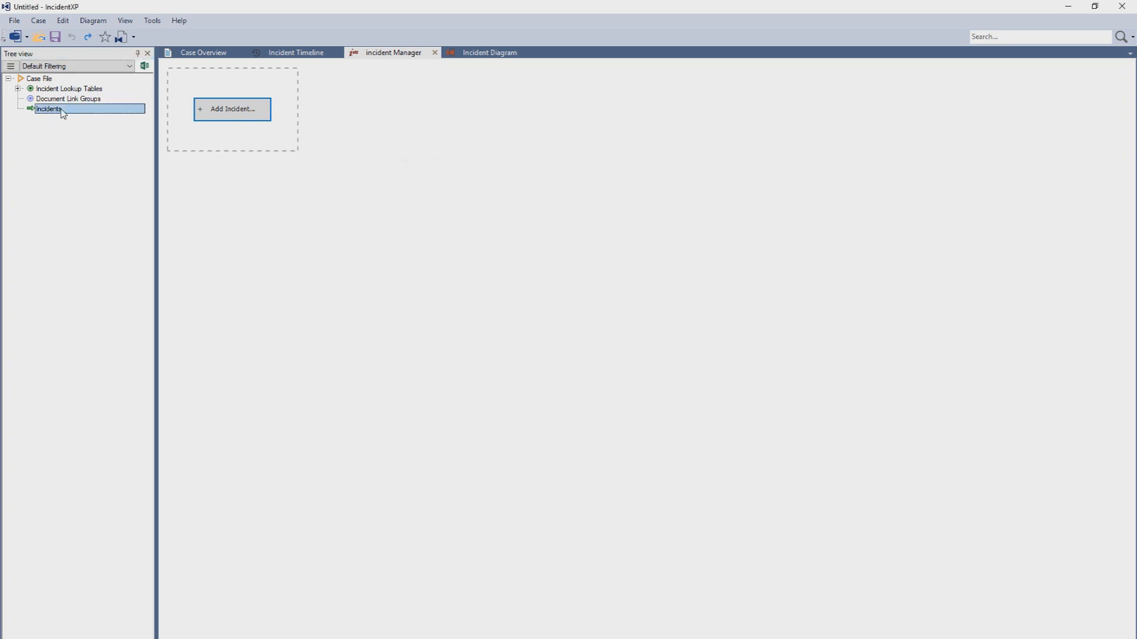
pyautogui.click(109, 91)
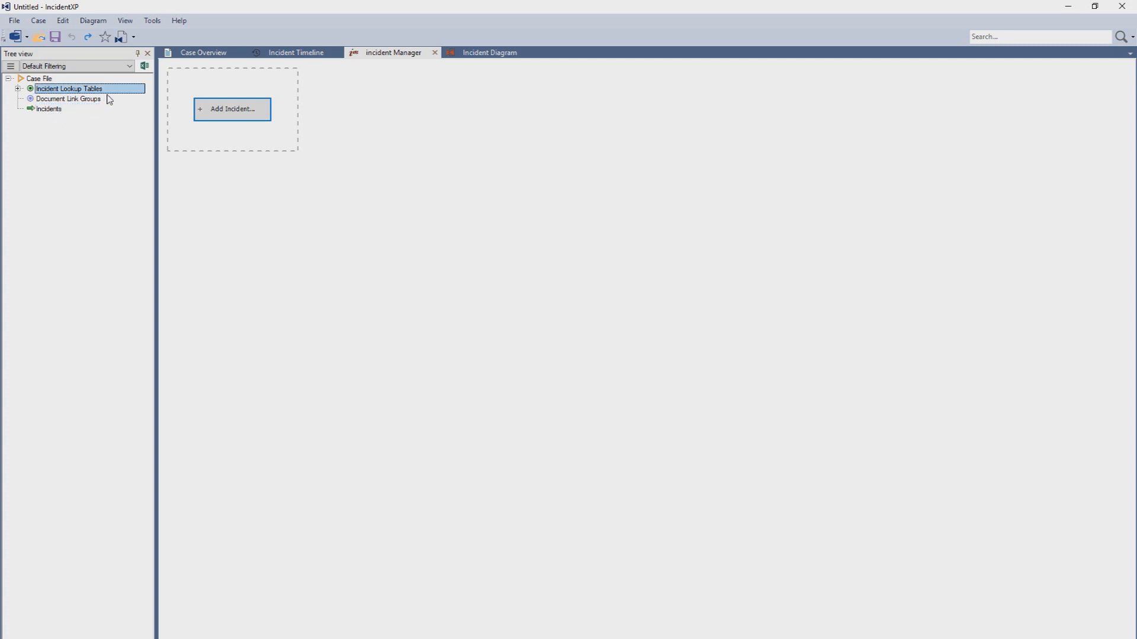
pyautogui.click(107, 99)
# Start a new incident in the case file's Incidents group and name it "Worker falls in water"
pyautogui.click(110, 112)
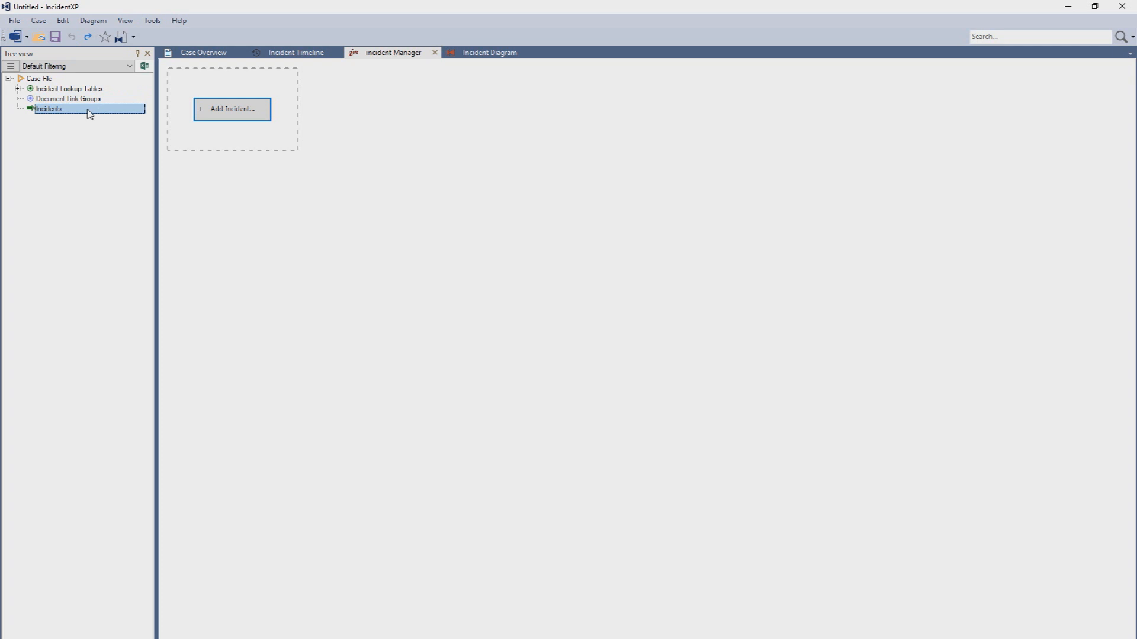
pyautogui.rightClick(90, 114)
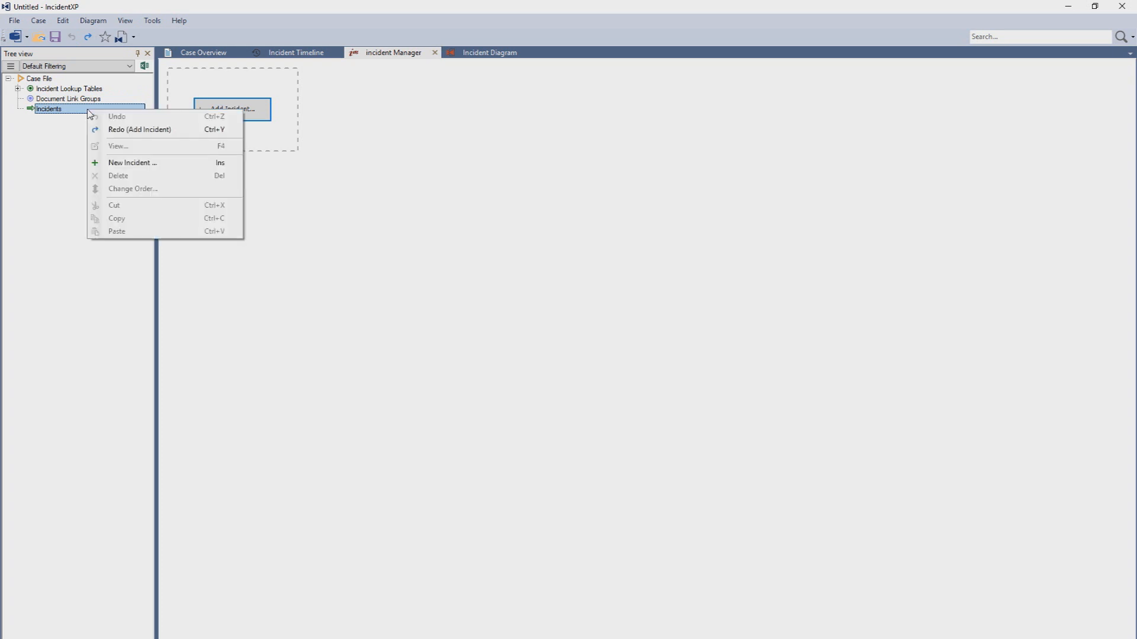
pyautogui.click(151, 163)
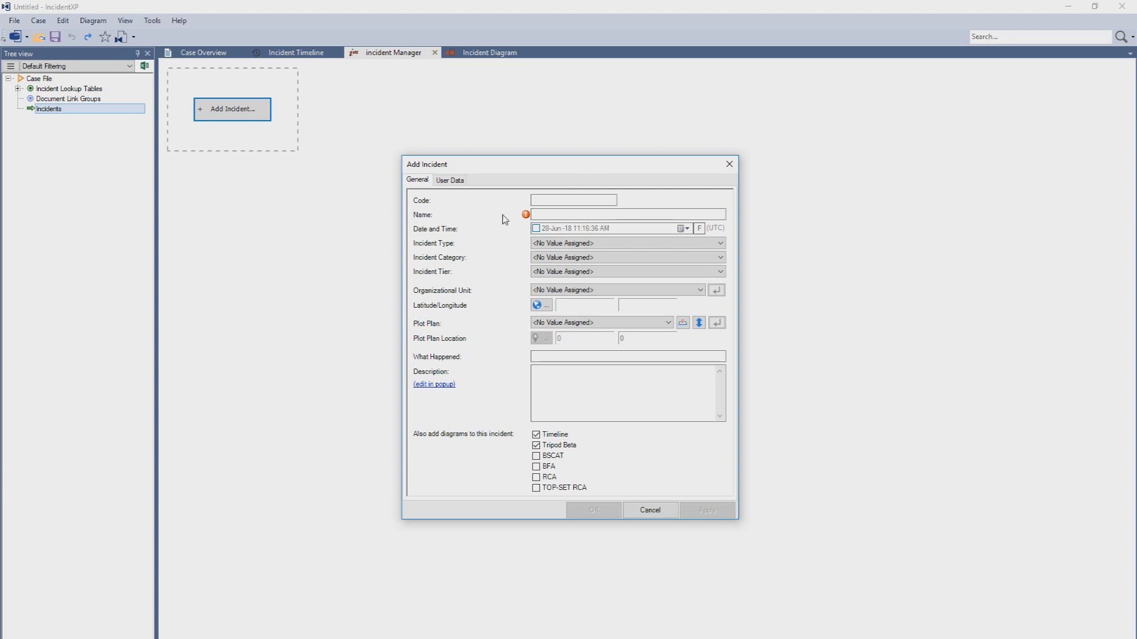
pyautogui.click(582, 214)
pyautogui.moveTo(528, 217)
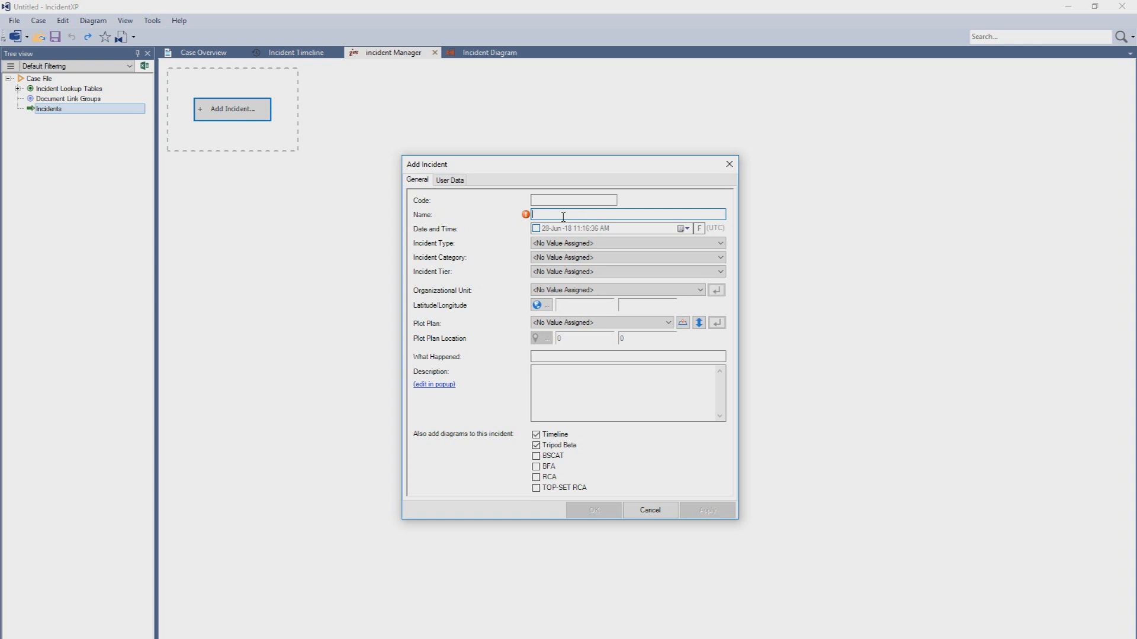
pyautogui.write('Worker falls in wat')
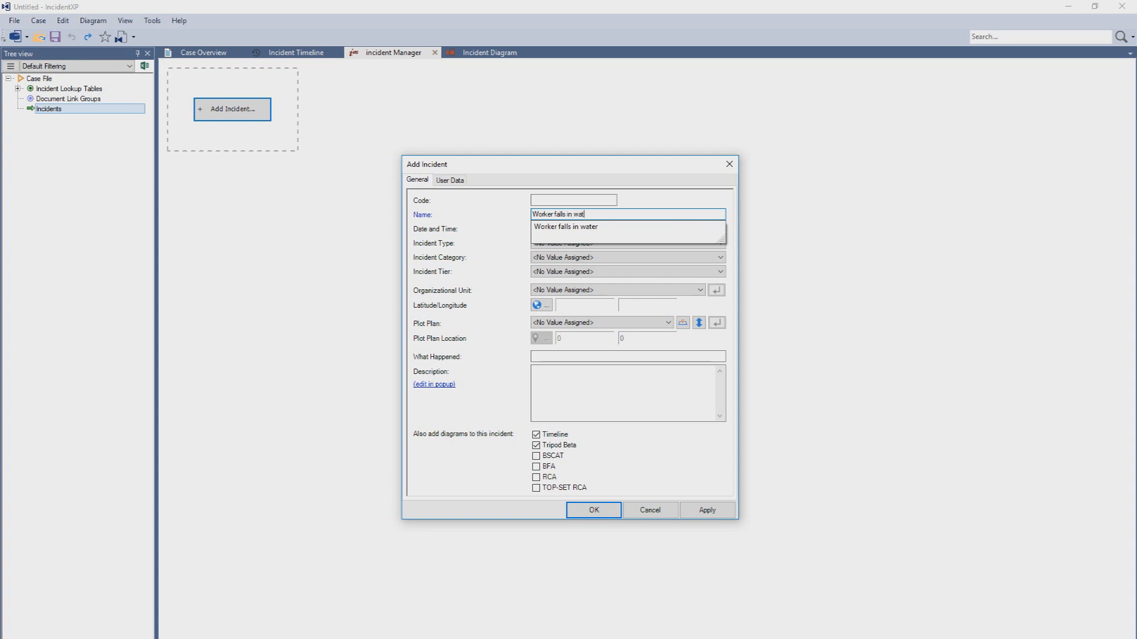
pyautogui.write('er')
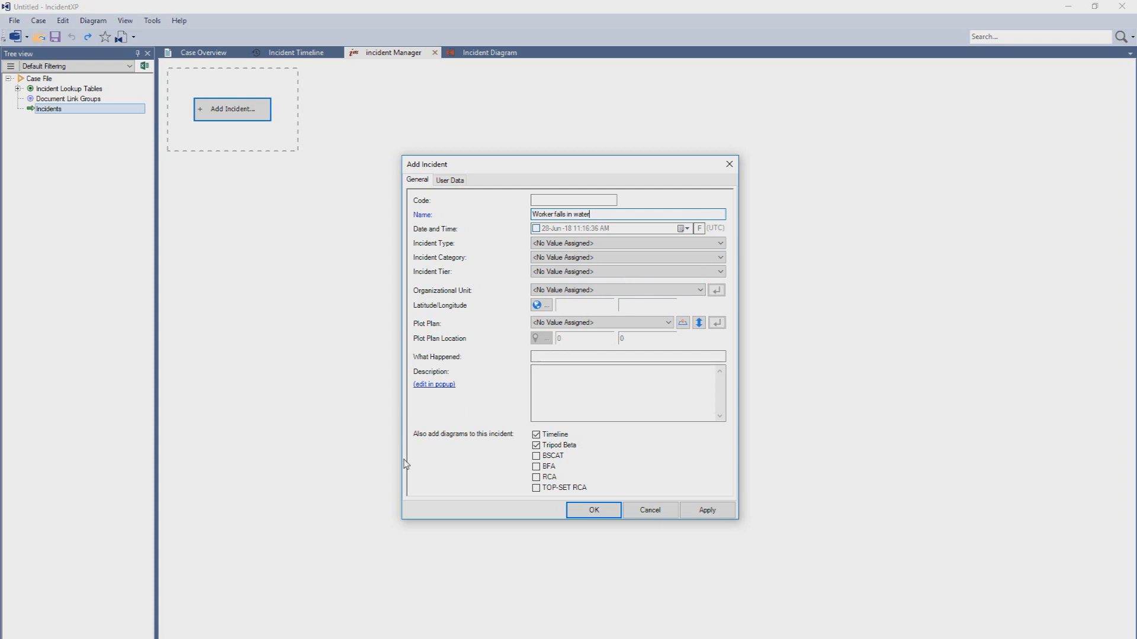
# Include a BFA diagram instead of Tripod Beta alongside the Timeline, and create the incident
pyautogui.click(578, 450)
pyautogui.click(556, 471)
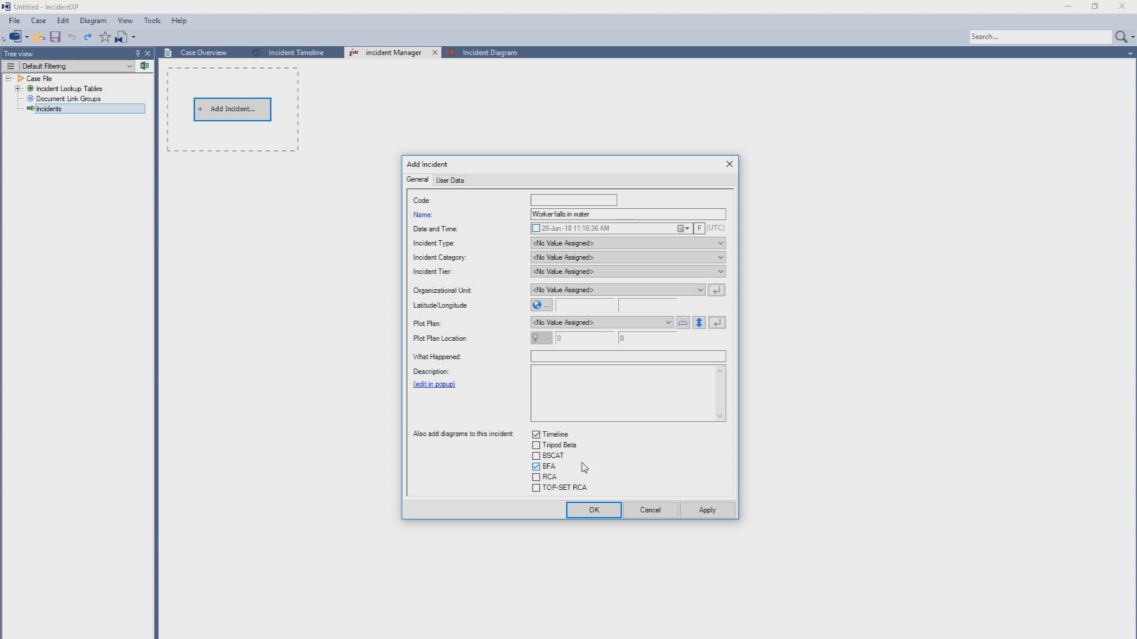
pyautogui.click(594, 510)
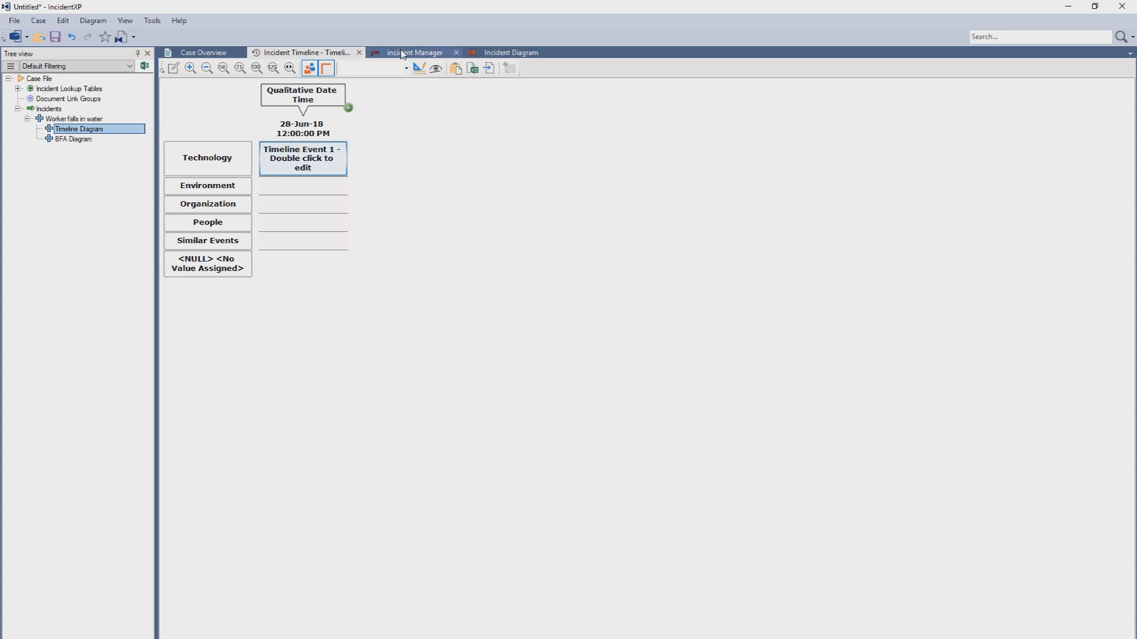
# View the incident's details and investigation section in the Incident Manager, and open its Timeline Diagram
pyautogui.click(402, 55)
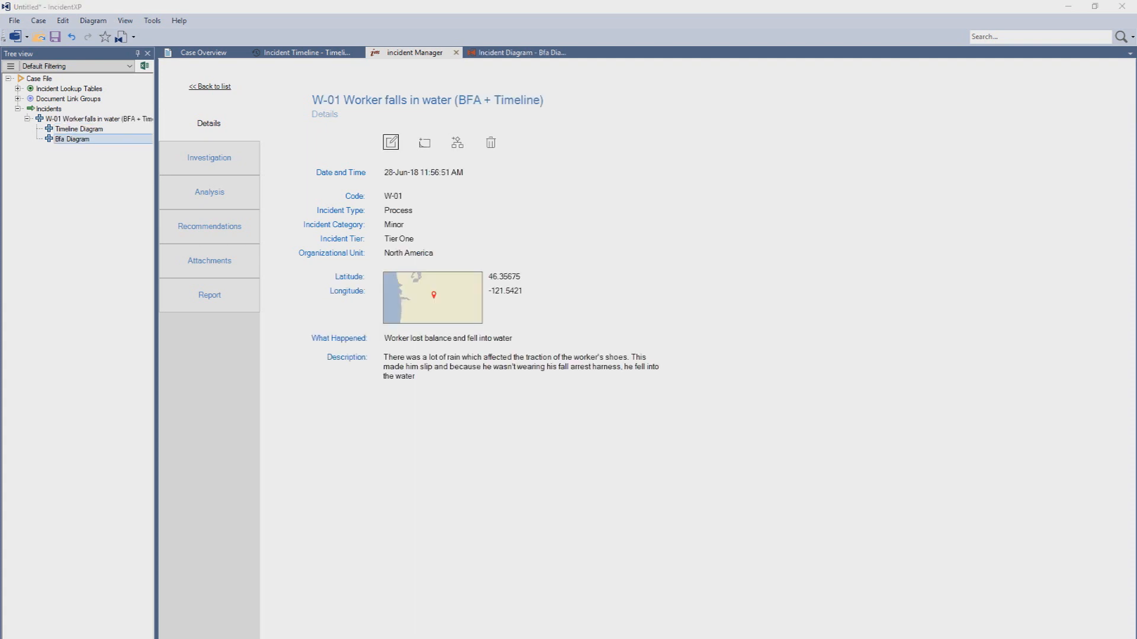
pyautogui.click(539, 245)
pyautogui.click(249, 161)
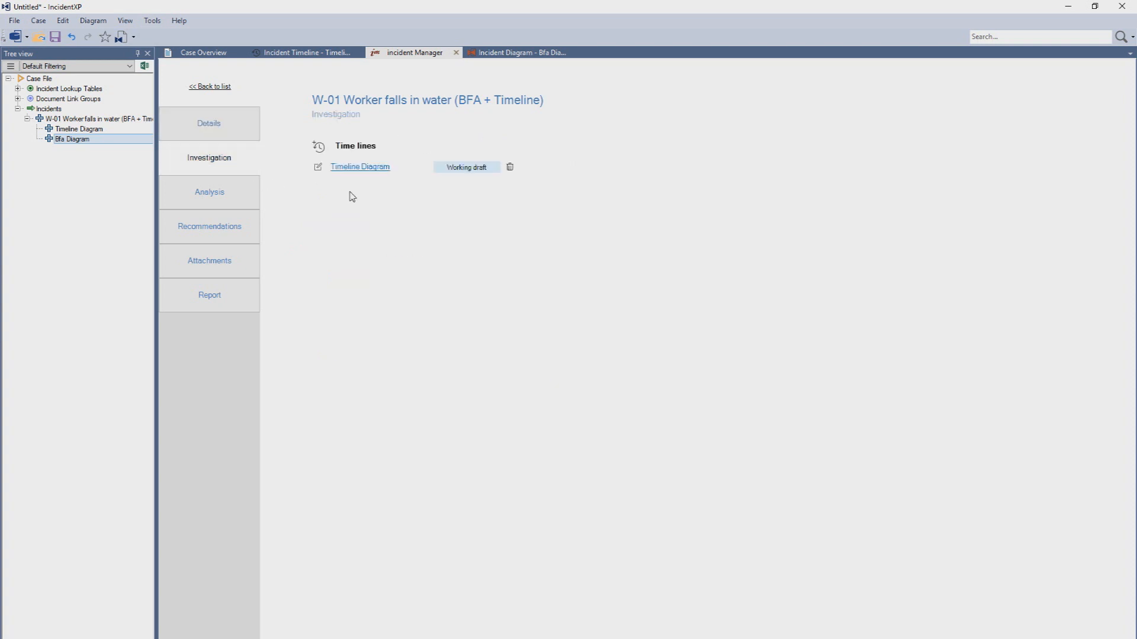
pyautogui.click(363, 171)
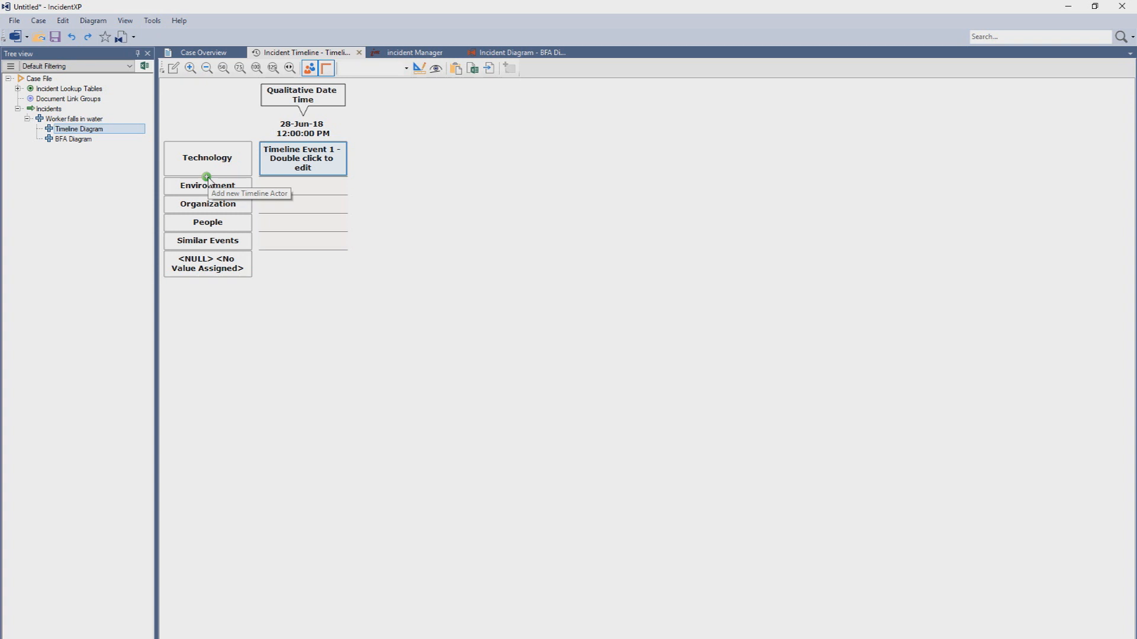
# Add two timeline actors named "Scaffold Floor" and "Worker" directly below the Technology actor
pyautogui.click(207, 177)
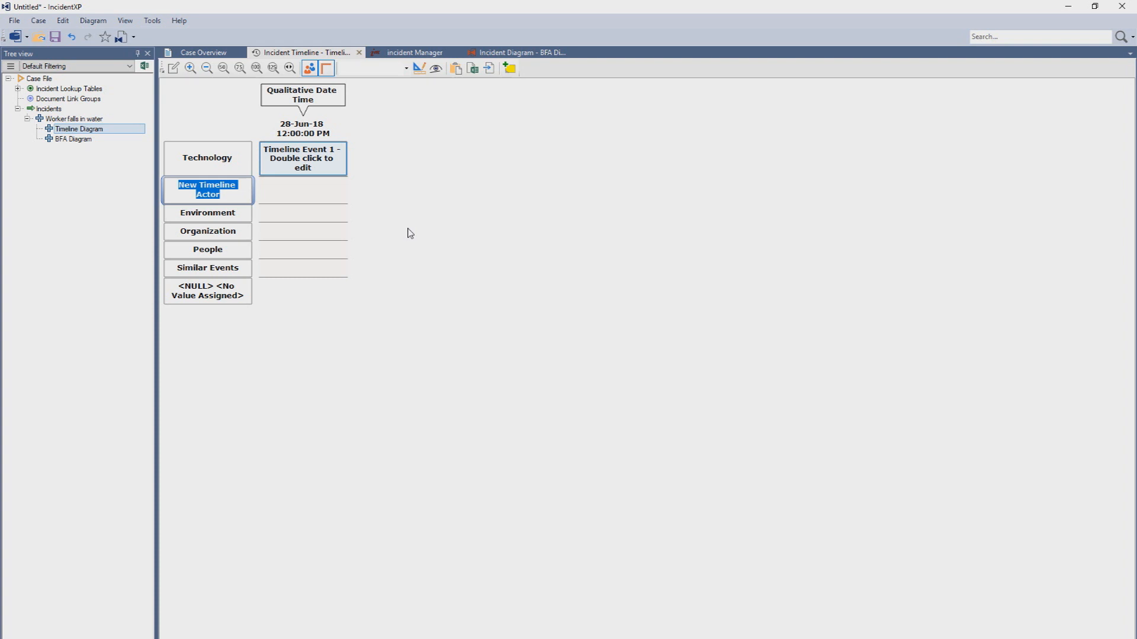
pyautogui.write('Scaff')
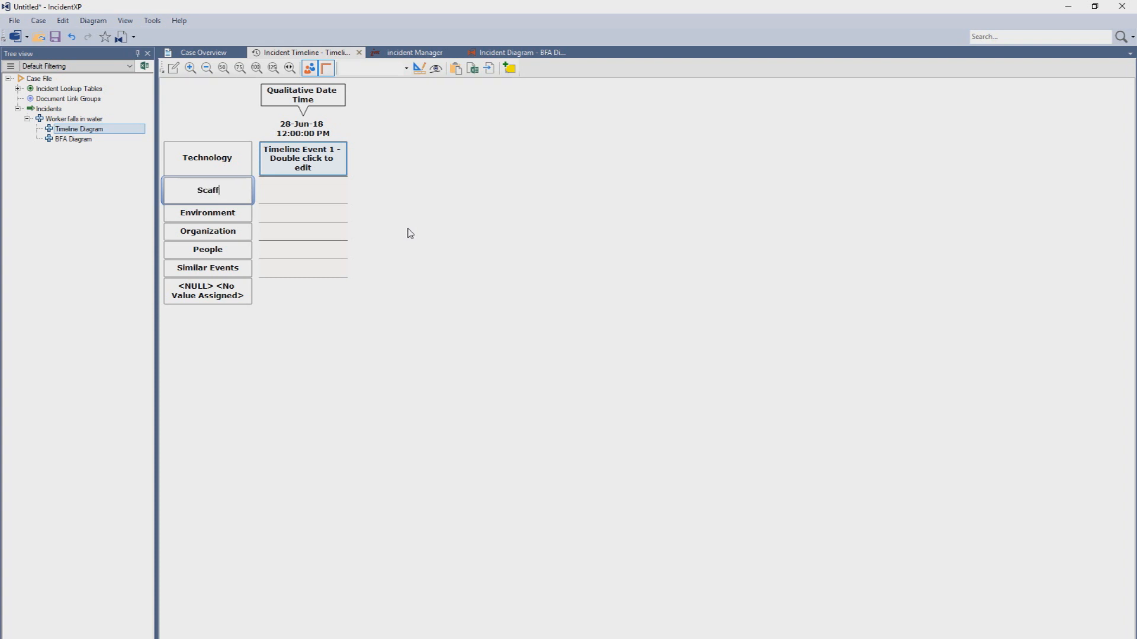
pyautogui.write('old Floor')
pyautogui.press('Return')
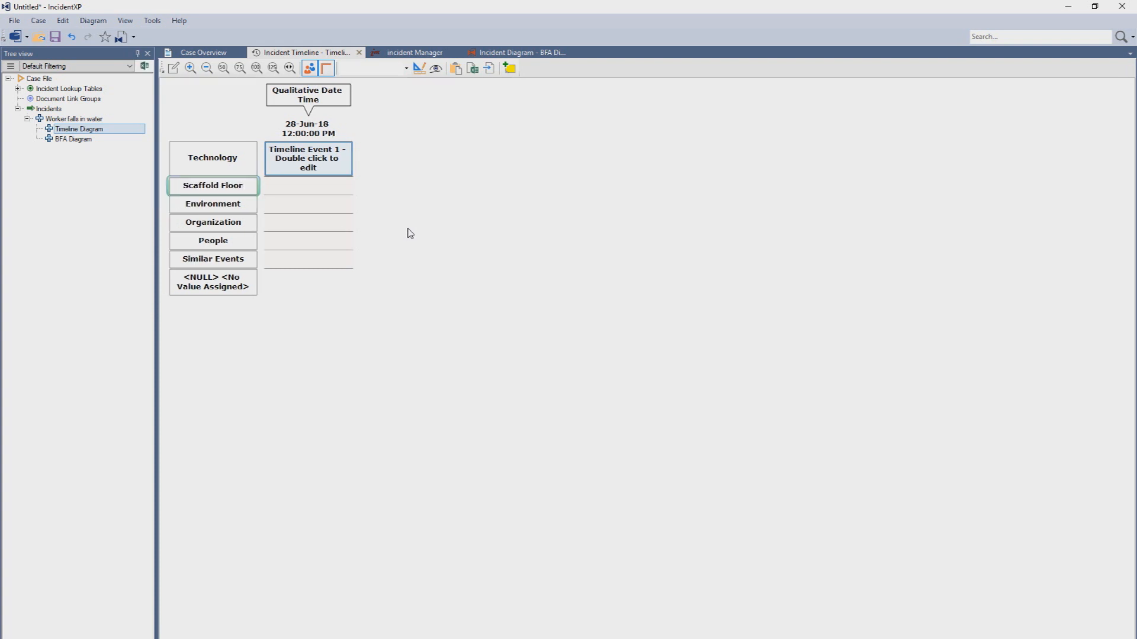
pyautogui.click(212, 195)
pyautogui.write('Worker')
pyautogui.press('Return')
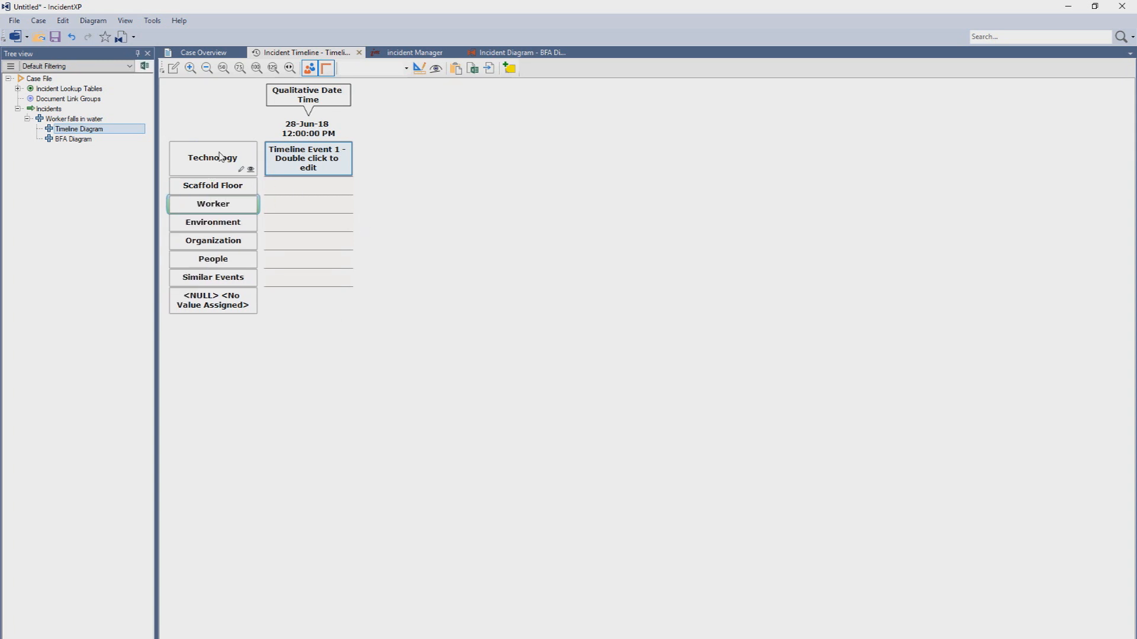
# Rename the Technology timeline actor to "Footwear"
pyautogui.rightClick(250, 160)
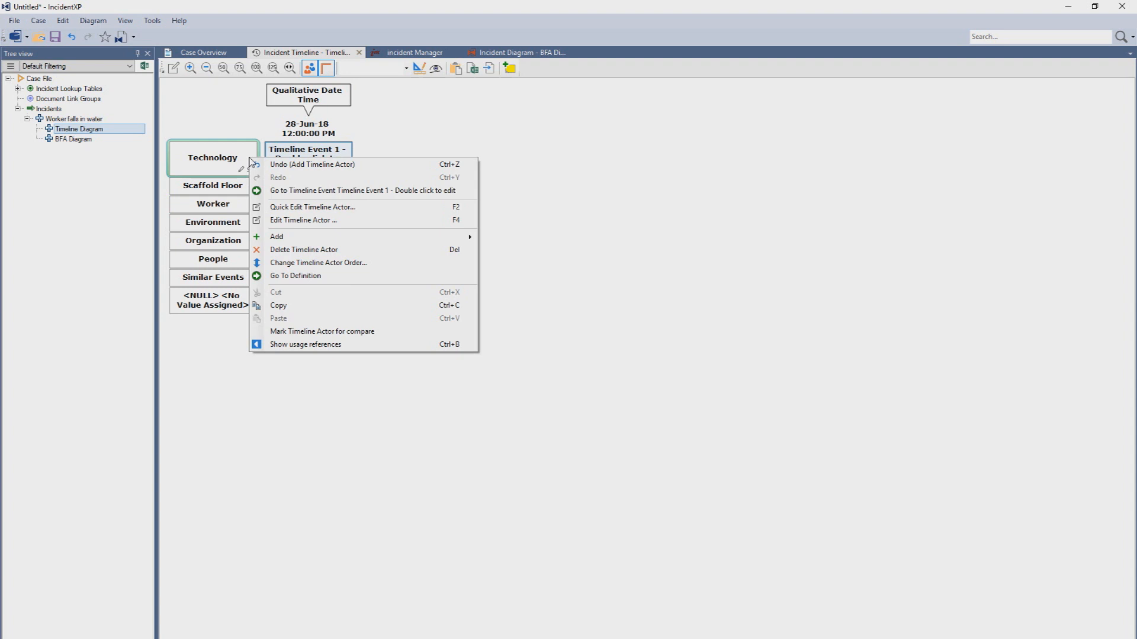
pyautogui.click(325, 220)
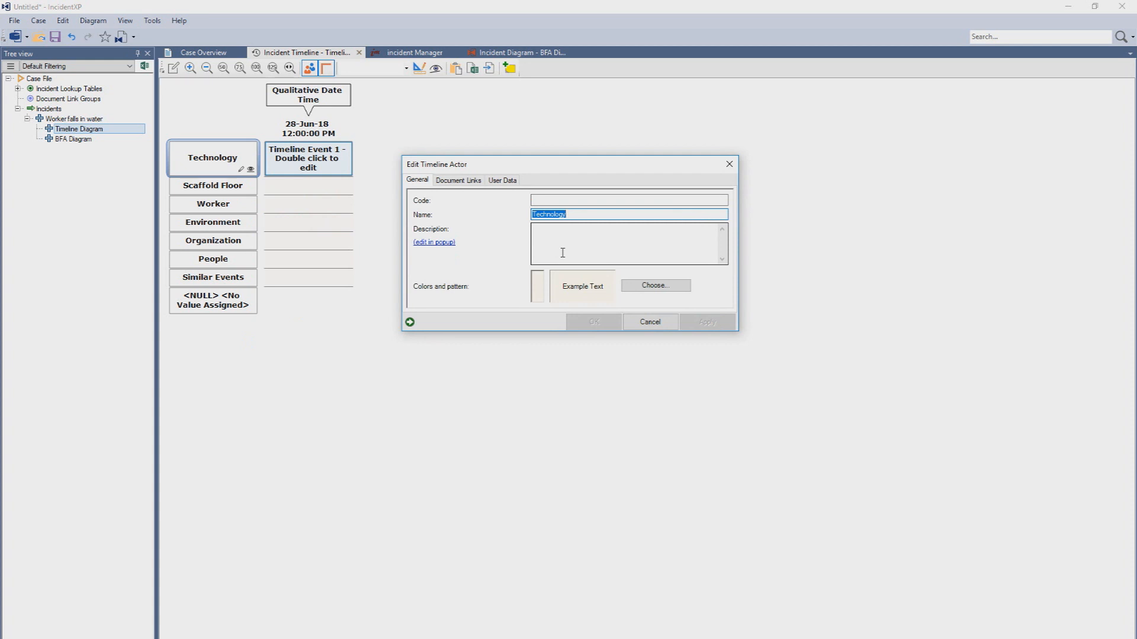
pyautogui.write('Footwear')
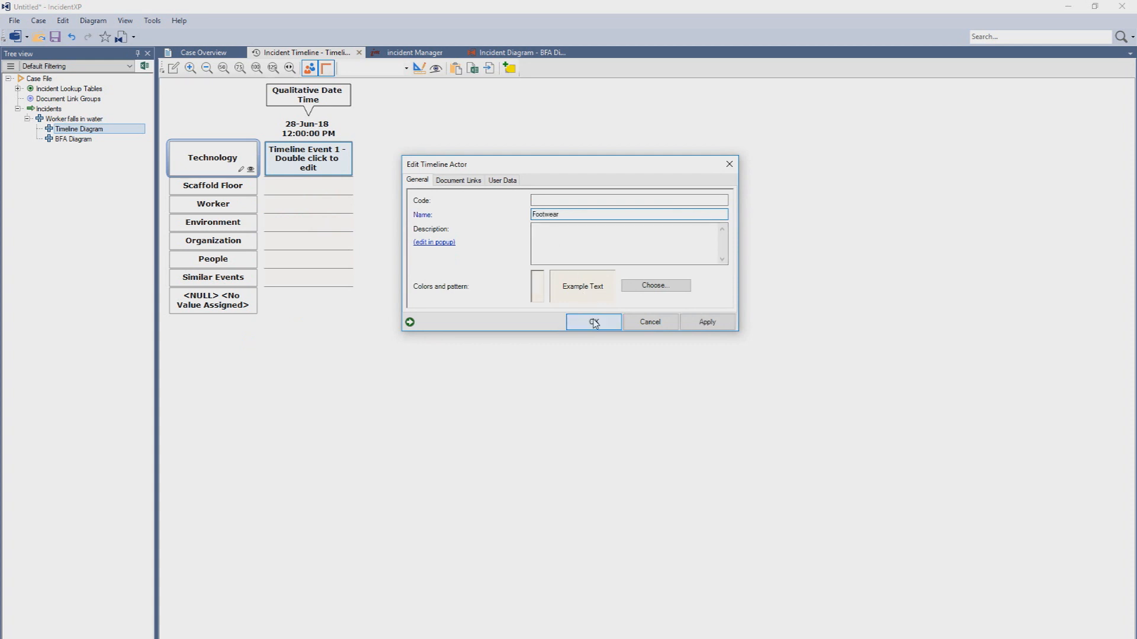
pyautogui.click(594, 322)
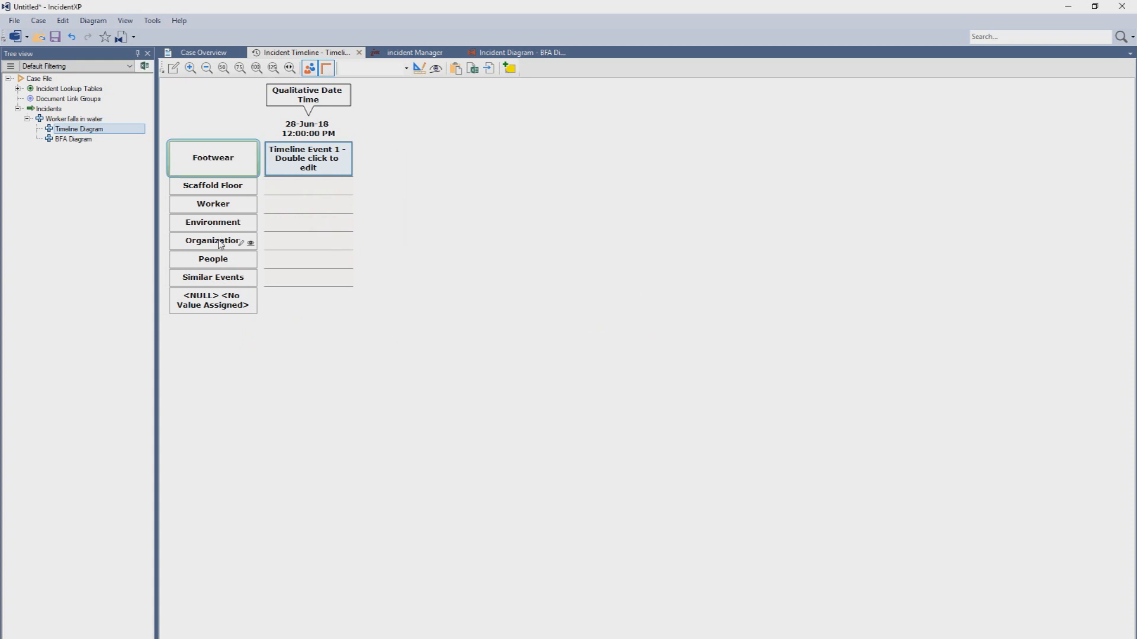
# Delete the Organization timeline actor from the diagram
pyautogui.rightClick(220, 245)
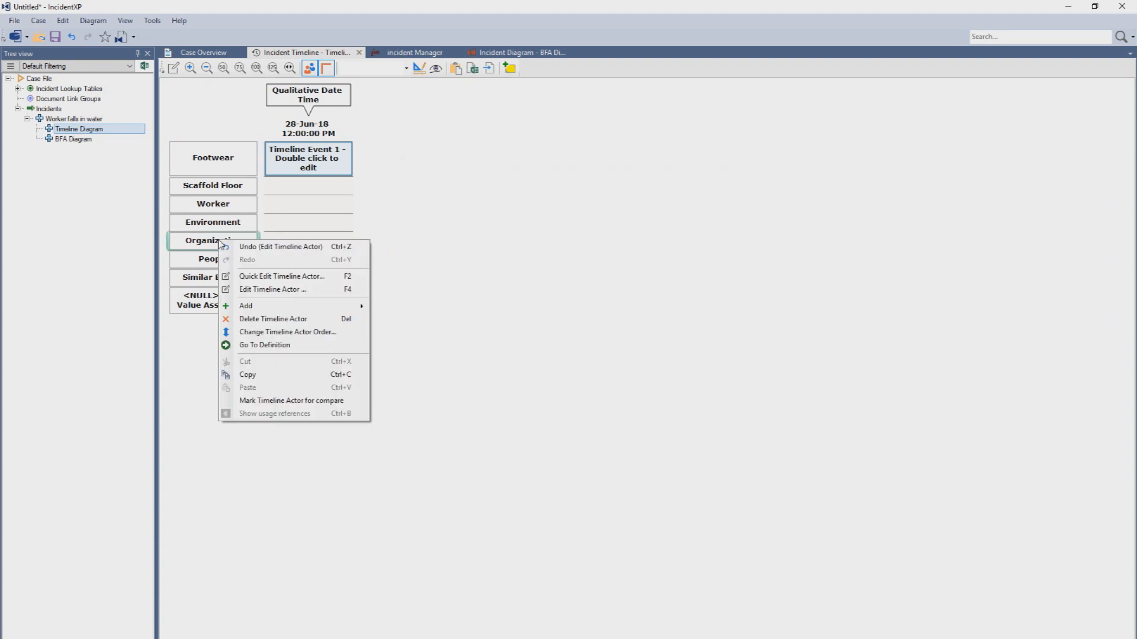
pyautogui.click(301, 322)
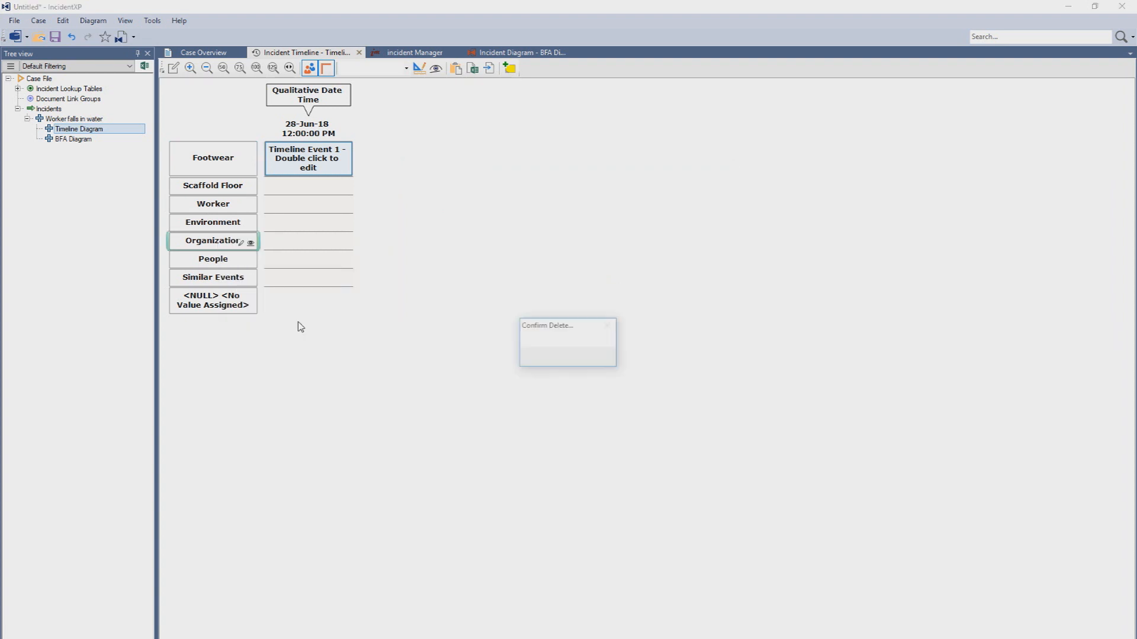
pyautogui.click(591, 403)
pyautogui.click(595, 398)
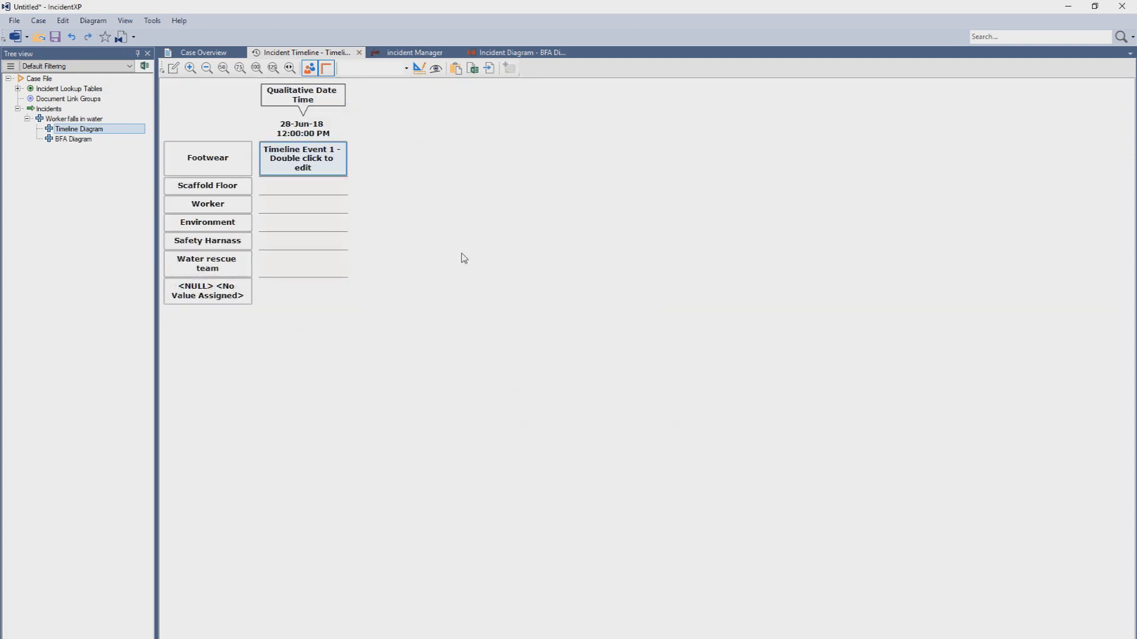
# Start a new timeline column after the existing one with the qualitative date time "Start of Incident"
pyautogui.moveTo(348, 109)
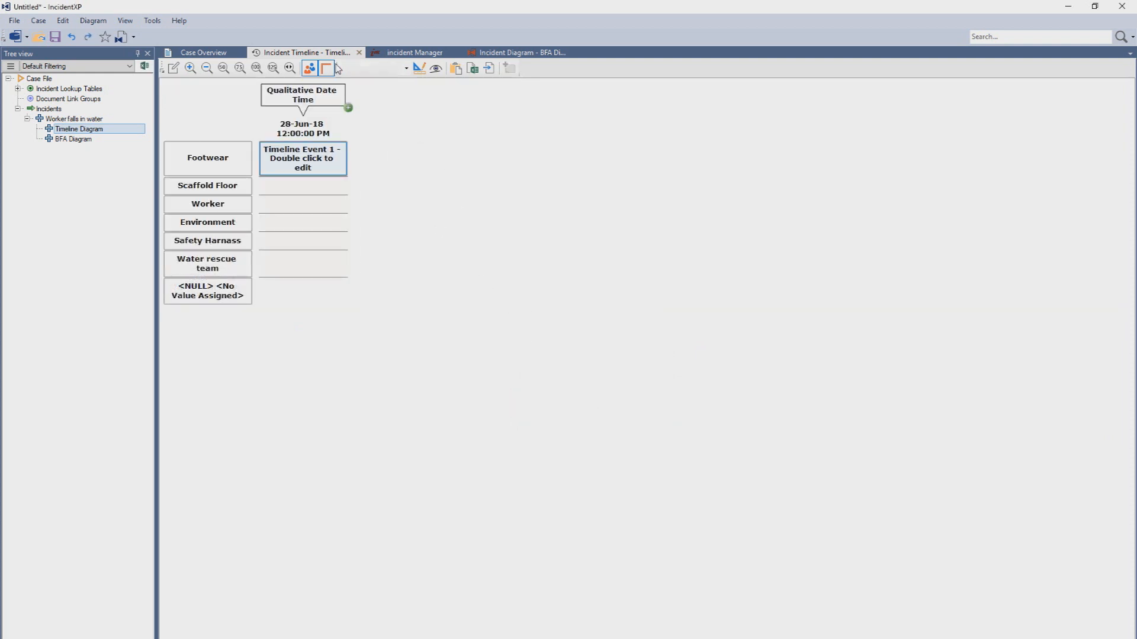
pyautogui.click(349, 108)
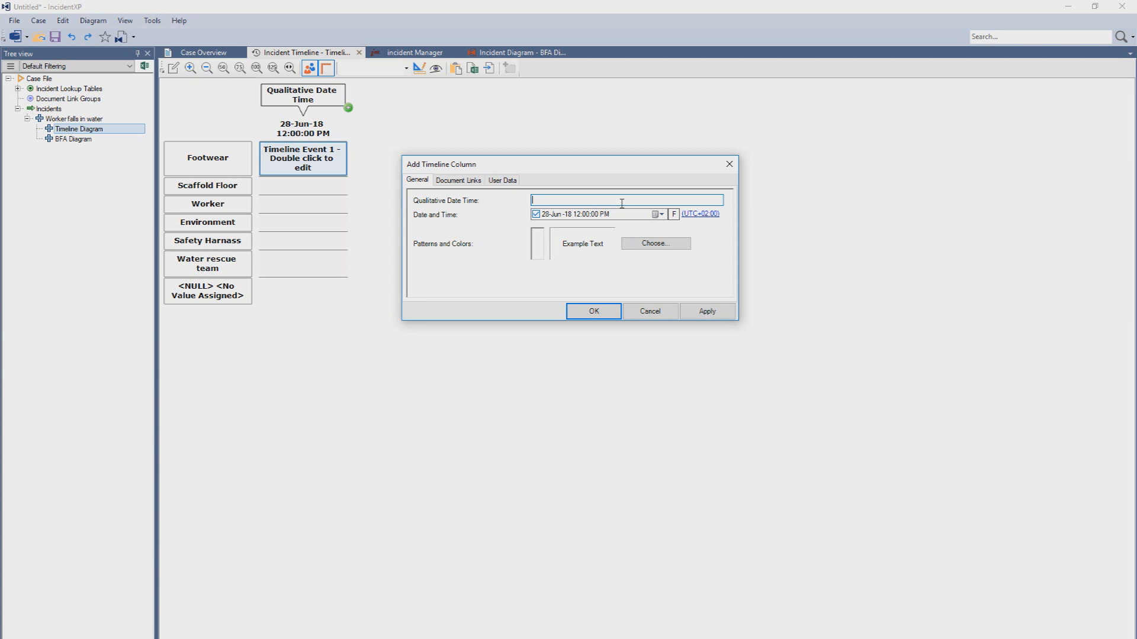
pyautogui.write('Star')
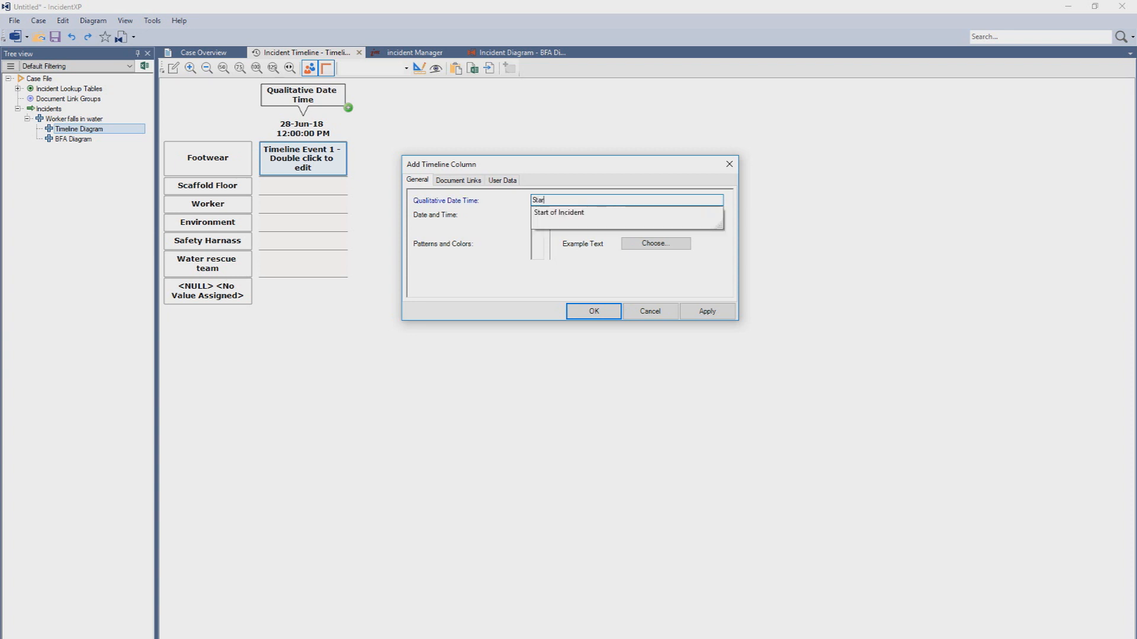
pyautogui.write('t of Incident')
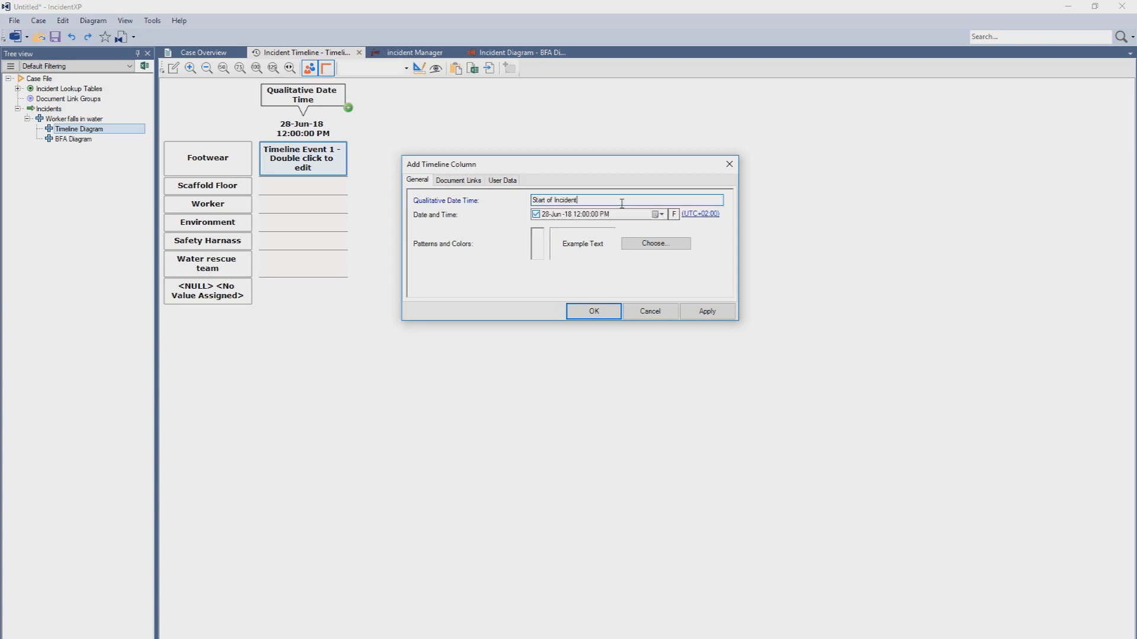
# Give the Start of Incident column a bright sky-blue background color
pyautogui.click(655, 243)
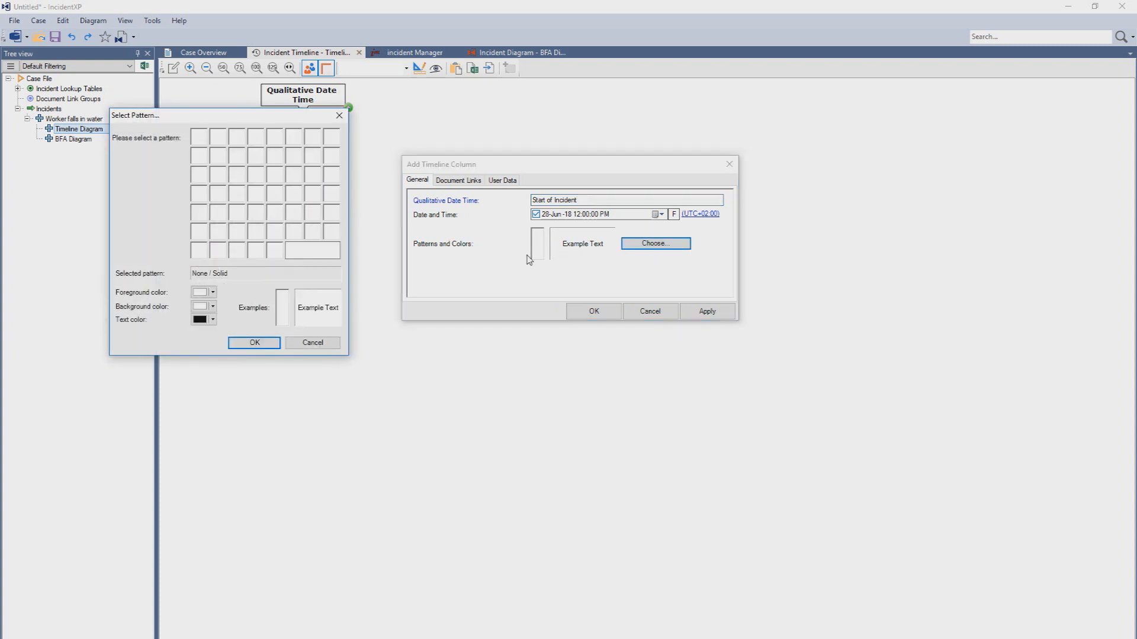
pyautogui.click(206, 309)
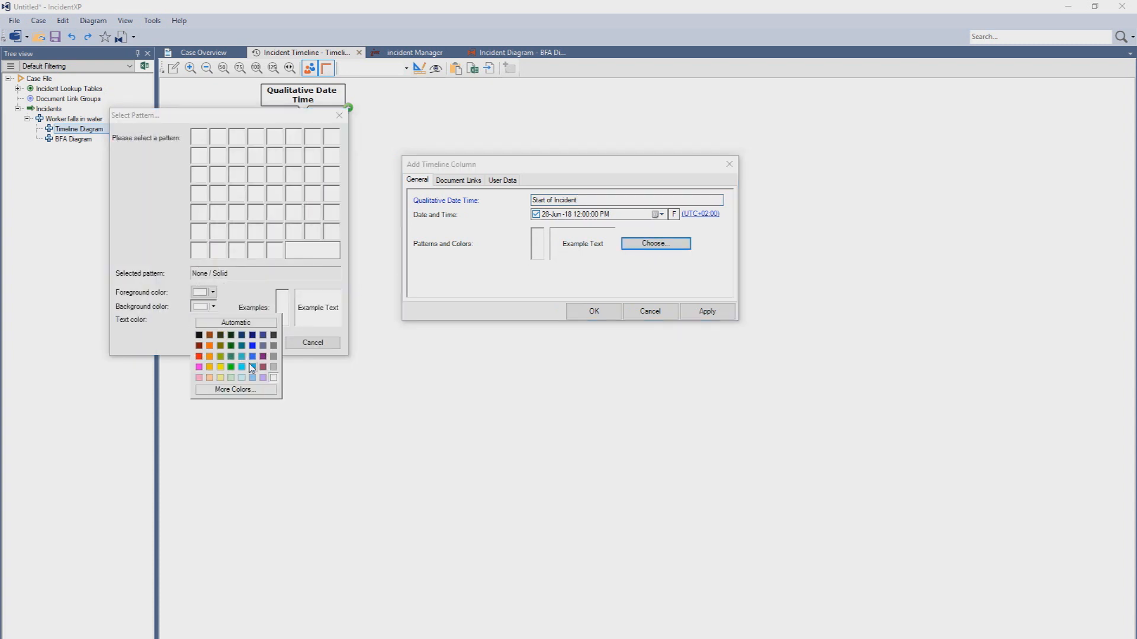
pyautogui.click(247, 372)
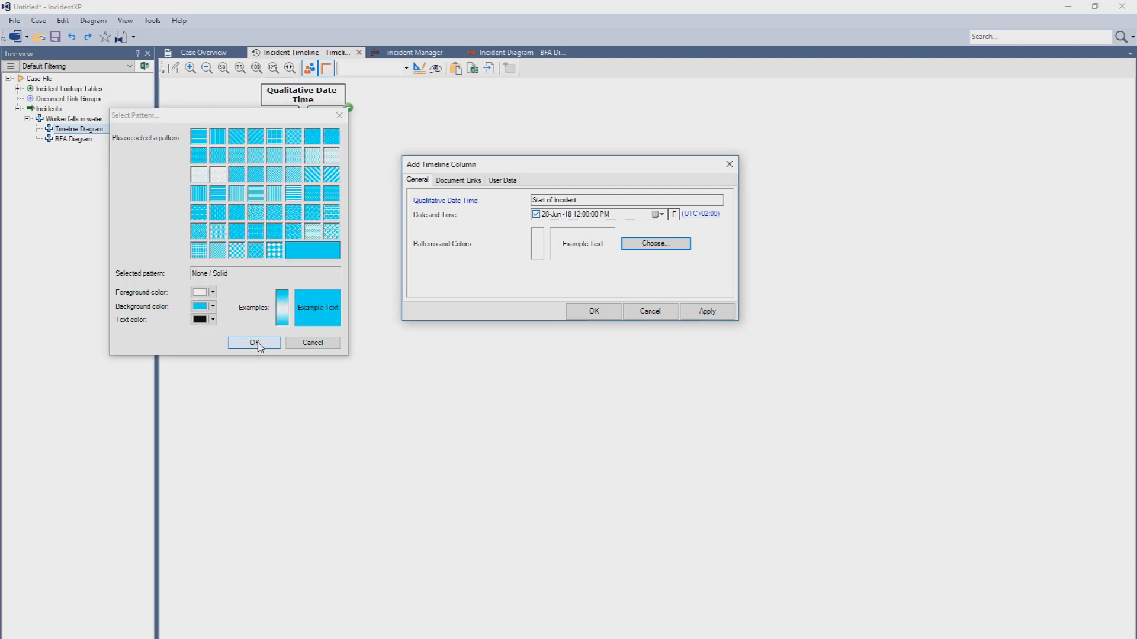
pyautogui.click(260, 342)
# Set the Start of Incident column's date and time to 11-Aug-16 10:00:00 AM and add the column to the timeline
pyautogui.click(640, 214)
pyautogui.press('Right')
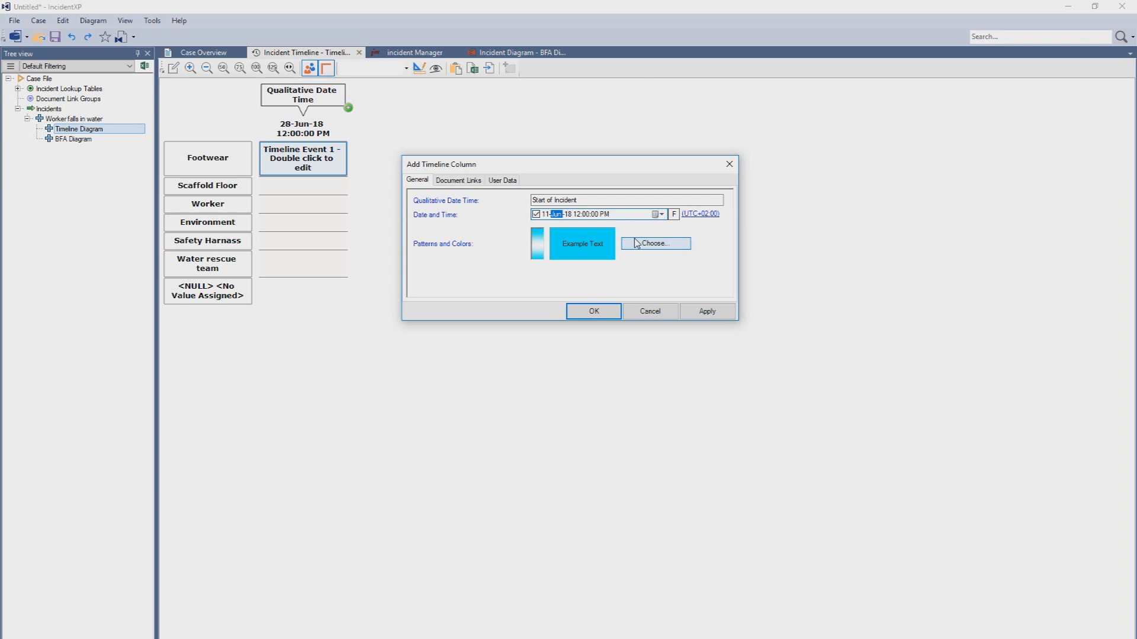
pyautogui.write('8')
pyautogui.press('Right')
pyautogui.write('2016')
pyautogui.press('Right')
pyautogui.write('10')
pyautogui.press('Right')
pyautogui.press('Right')
pyautogui.press('Right')
pyautogui.click(587, 311)
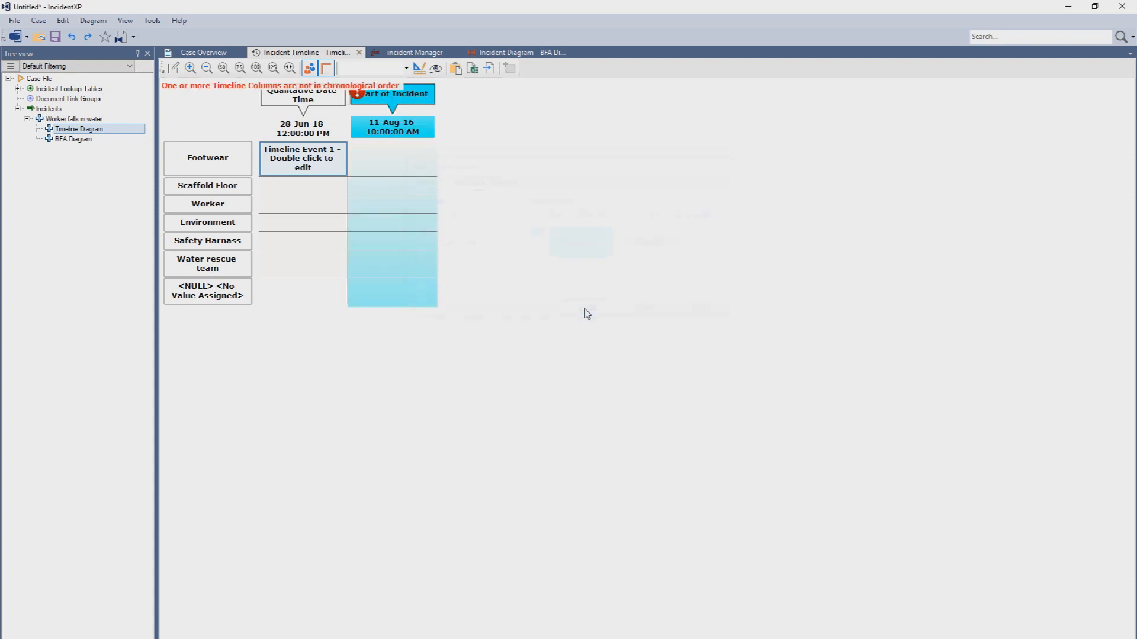
# Delete the timeline column dated 28-Jun-18 12:00:00 PM
pyautogui.rightClick(333, 125)
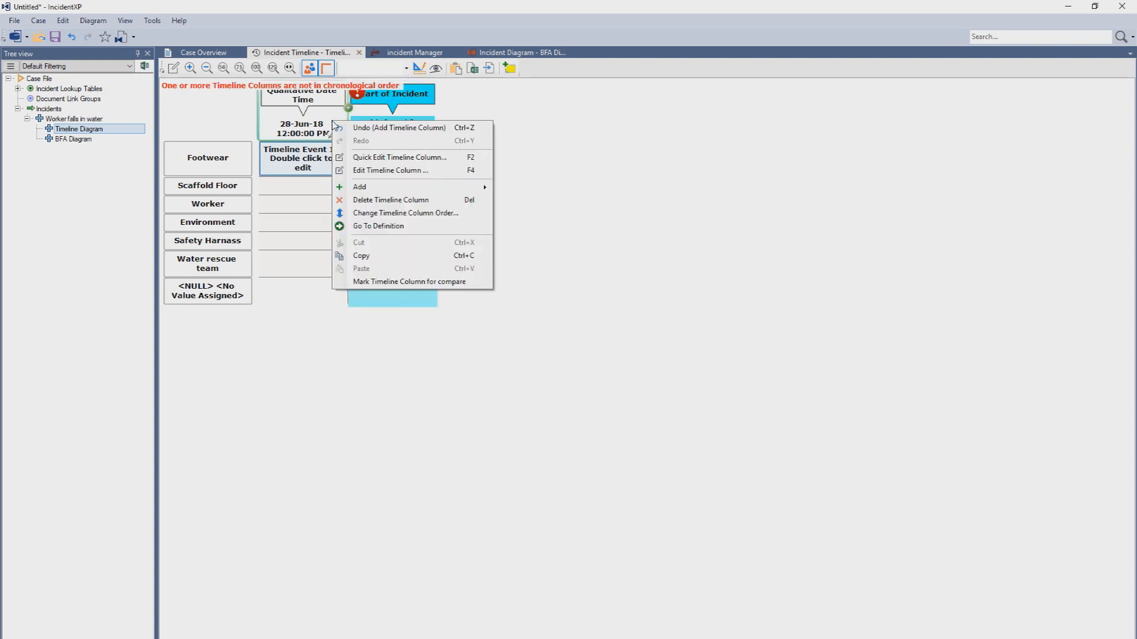
pyautogui.click(428, 201)
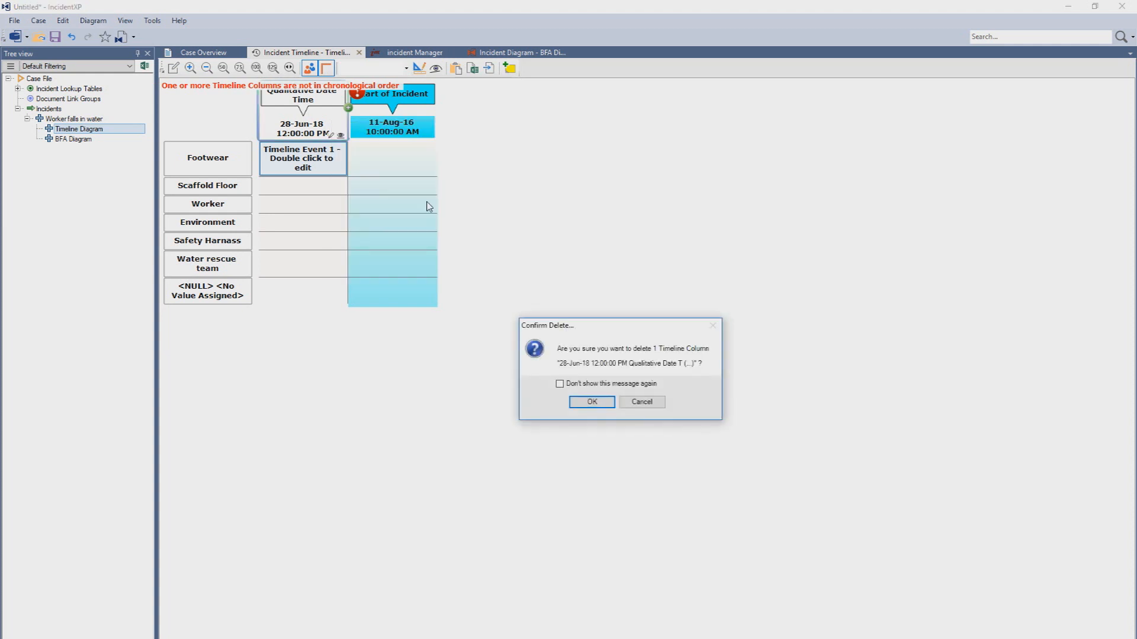
pyautogui.click(582, 403)
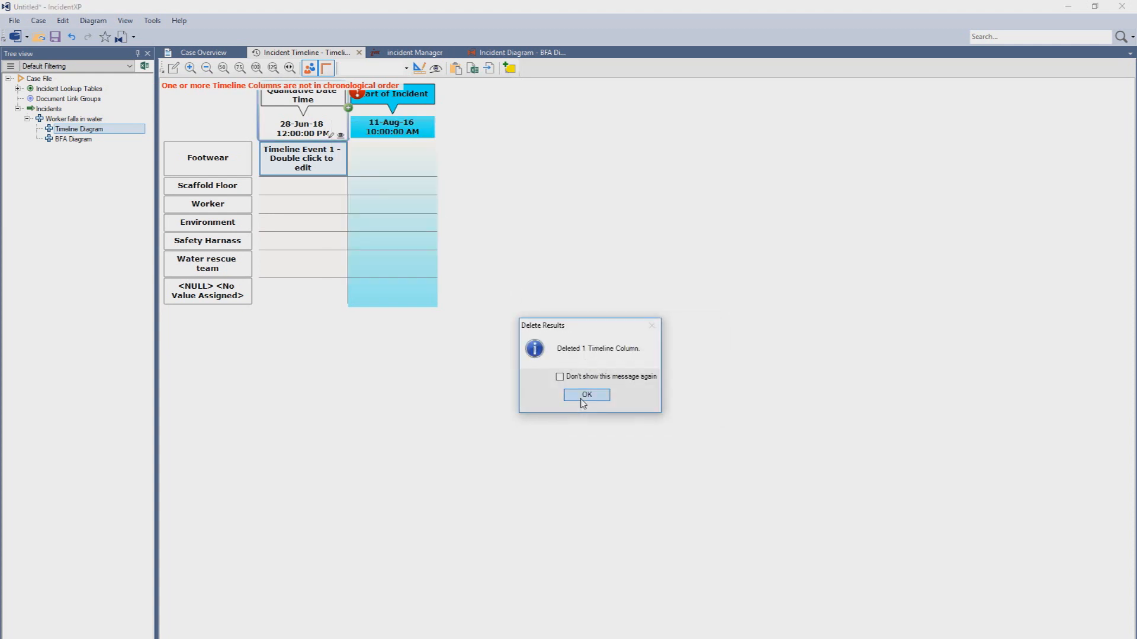
pyautogui.click(583, 396)
# Start a timeline column after Start of Incident dated 11-Aug-16 12:30:00 PM with the qualitative date time "Worker falls in water"
pyautogui.click(350, 103)
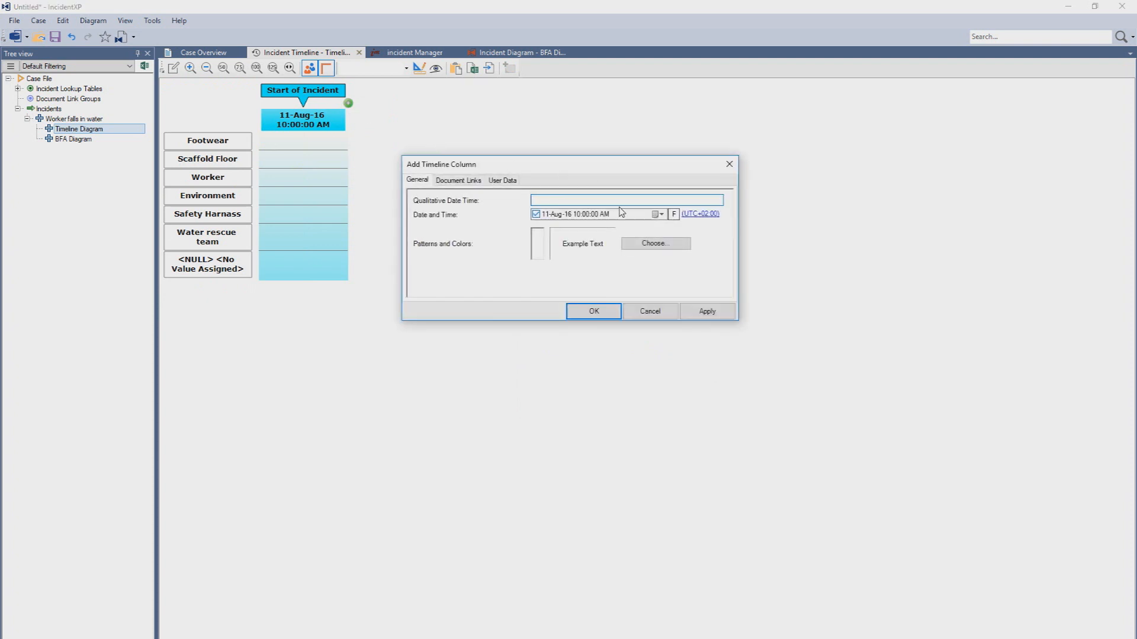
pyautogui.click(572, 217)
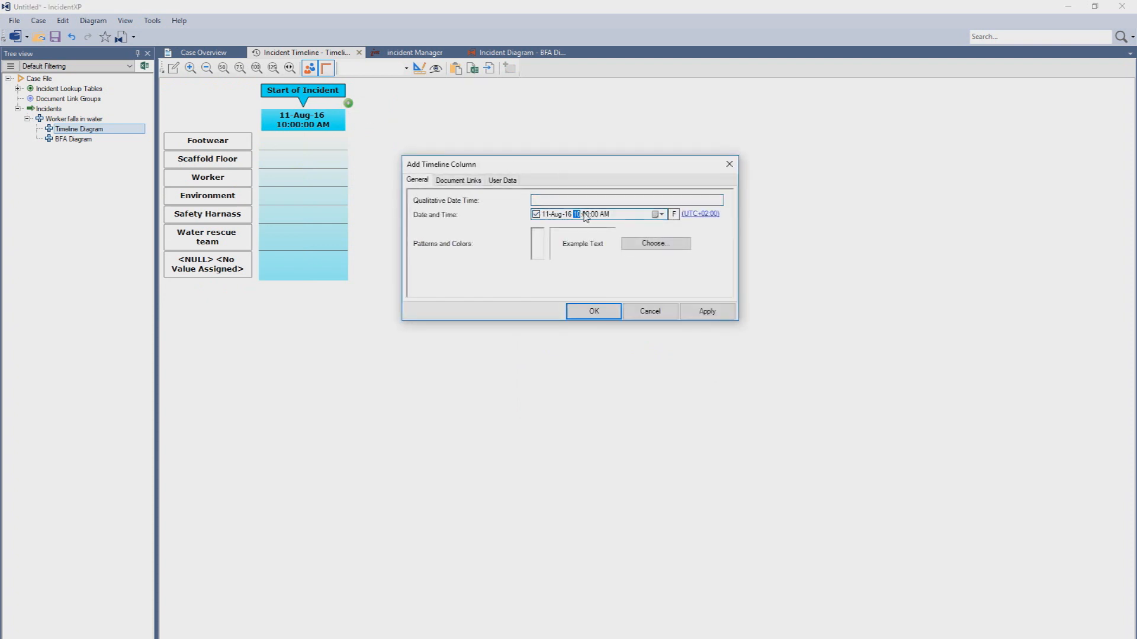
pyautogui.press('Right')
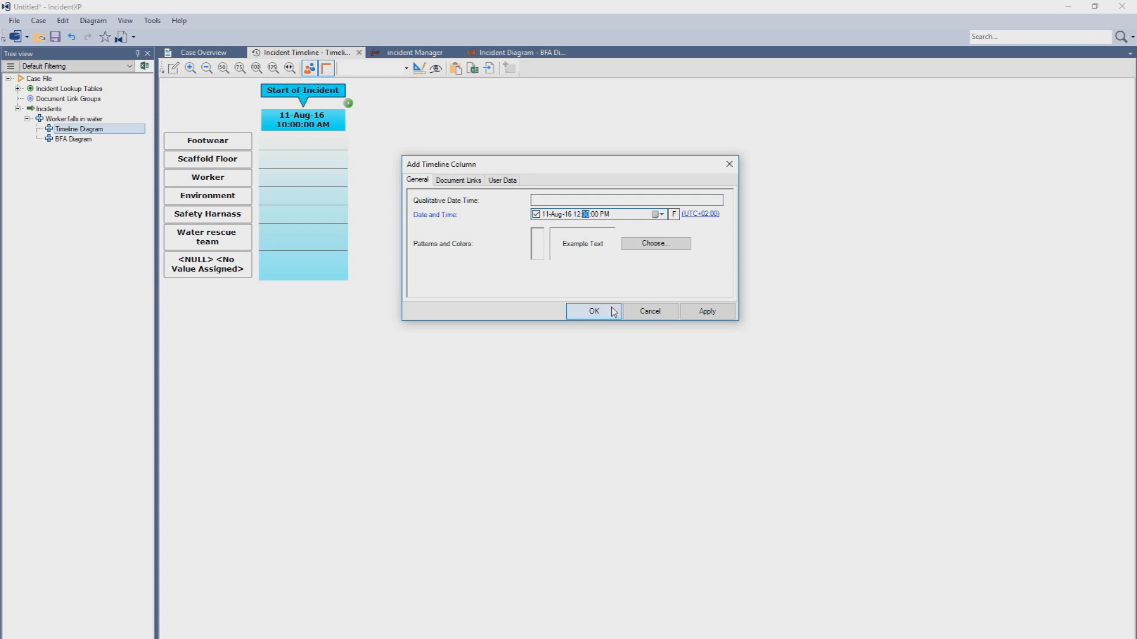
pyautogui.click(573, 201)
pyautogui.write('Worker falls in wa')
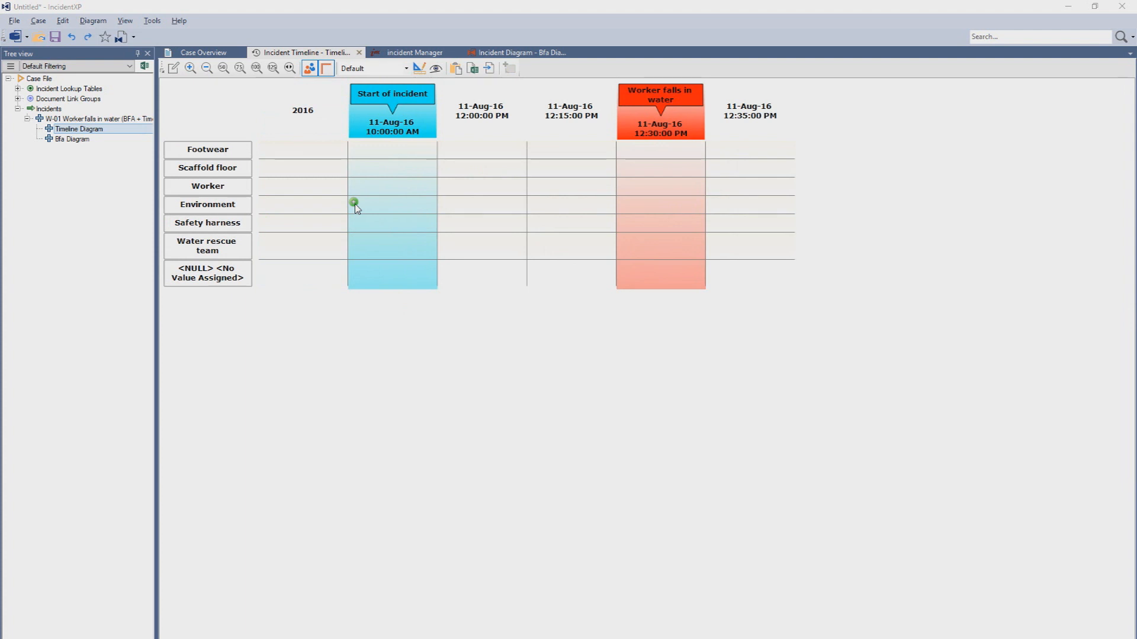
# Add the timeline event "Rain starts." for the Environment actor in the Start of incident column
pyautogui.click(355, 203)
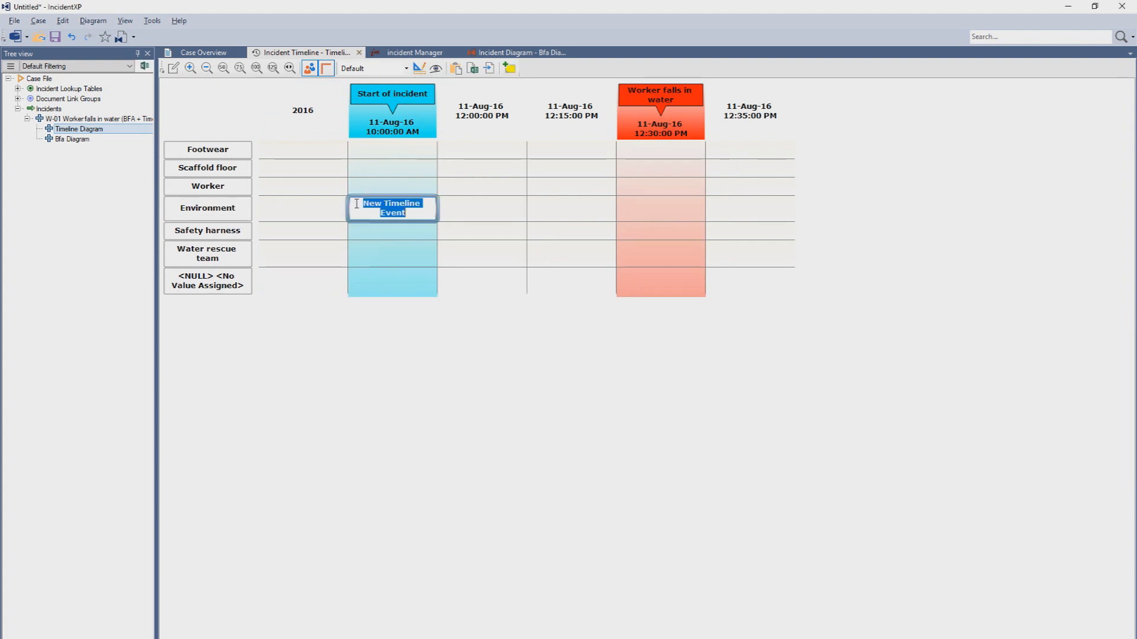
pyautogui.write('Rain starts.')
pyautogui.click(542, 208)
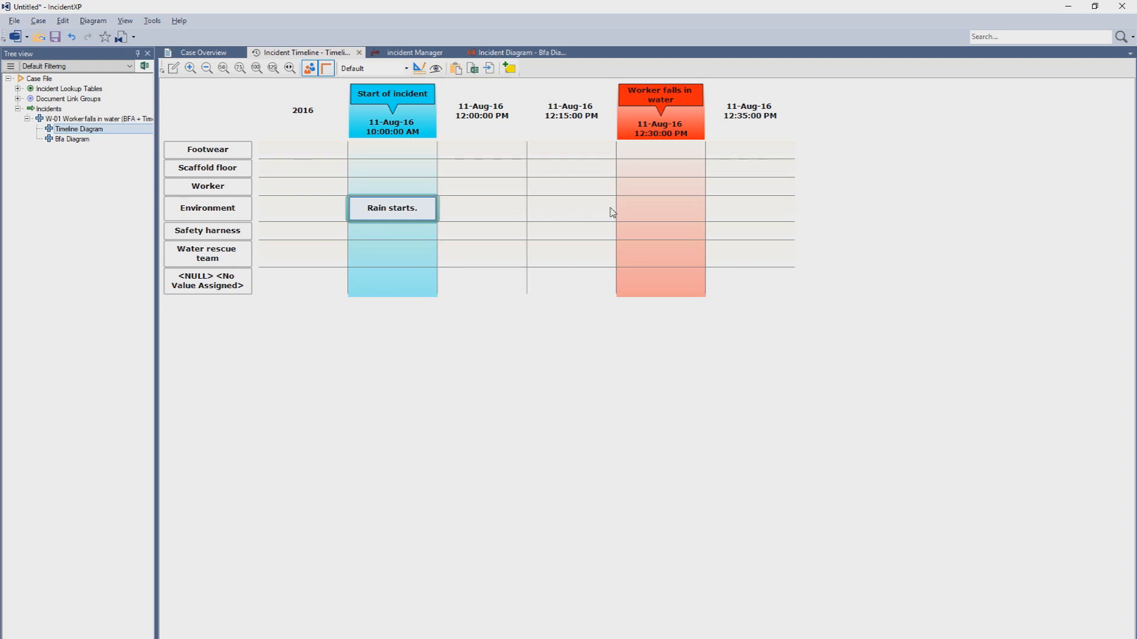
# Add the timeline event "Worker slips and falls in water." for the Worker actor in the red Worker falls in water column
pyautogui.moveTo(622, 185)
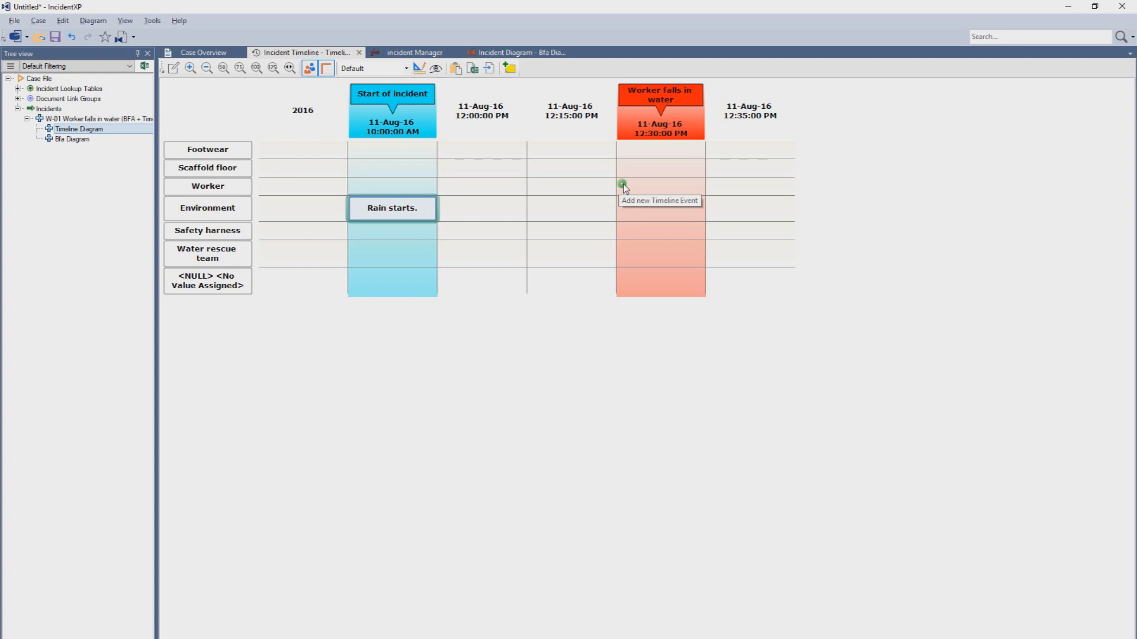
pyautogui.click(621, 184)
pyautogui.write('Worke')
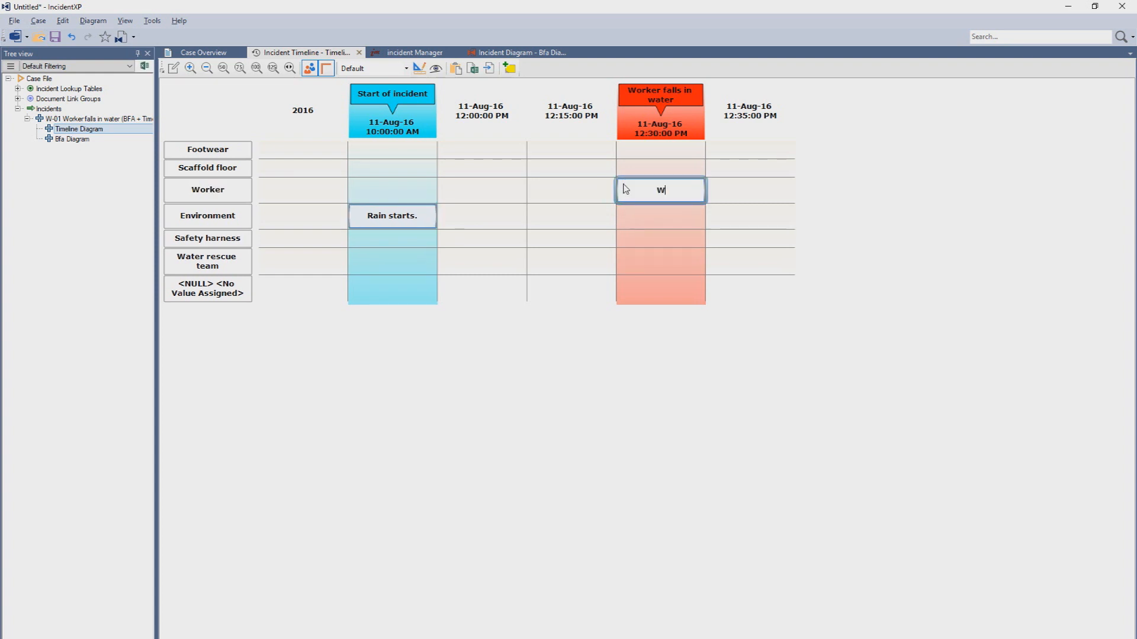
pyautogui.write('r slips and falls in water.')
pyautogui.press('Return')
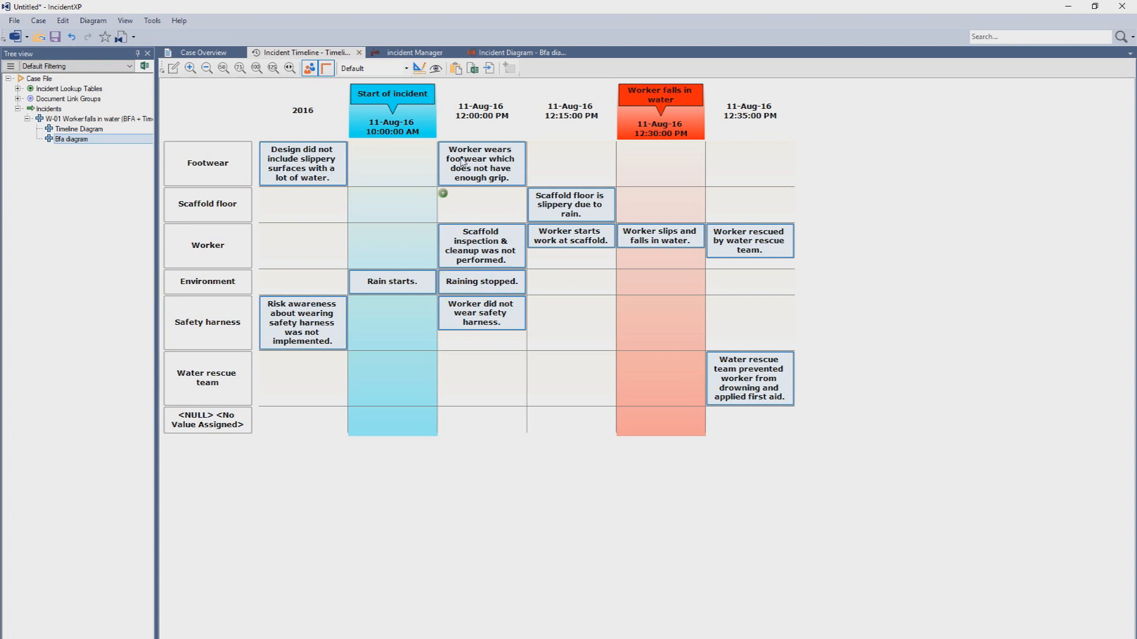
# Open the incident's Bfa diagram from the Analysis section of the Incident Manager
pyautogui.click(417, 56)
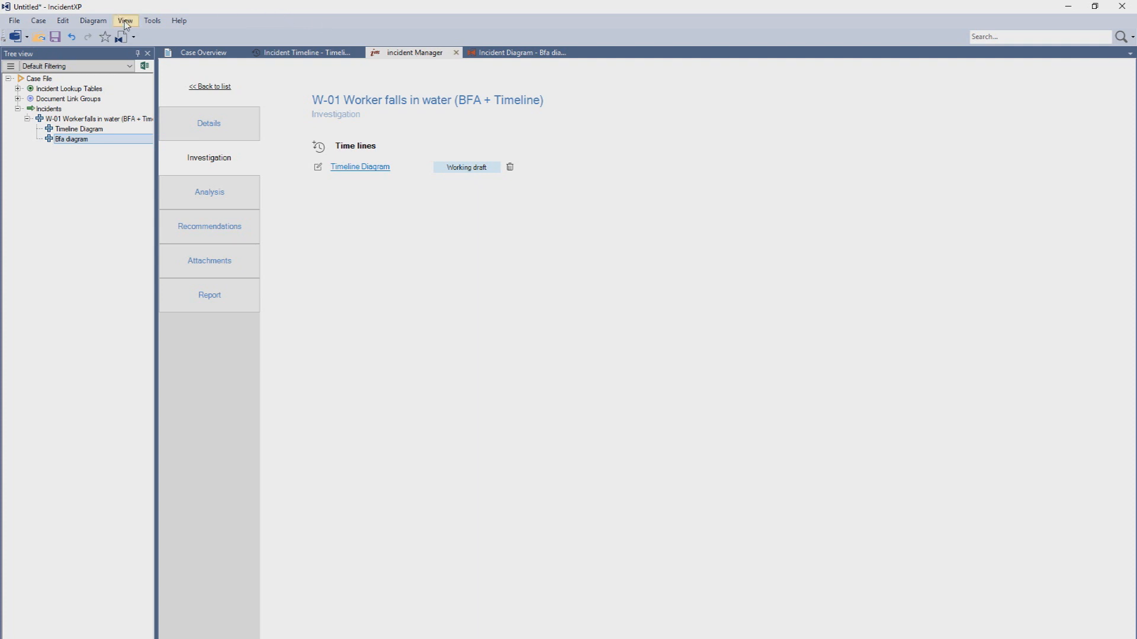
pyautogui.click(125, 22)
pyautogui.moveTo(139, 35)
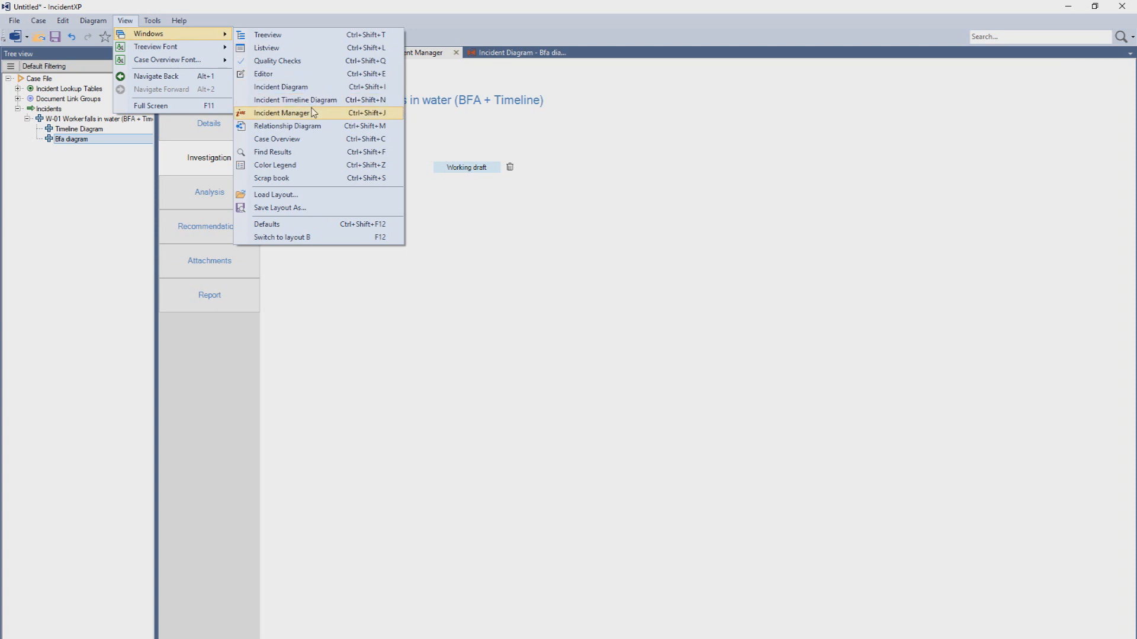
pyautogui.click(481, 333)
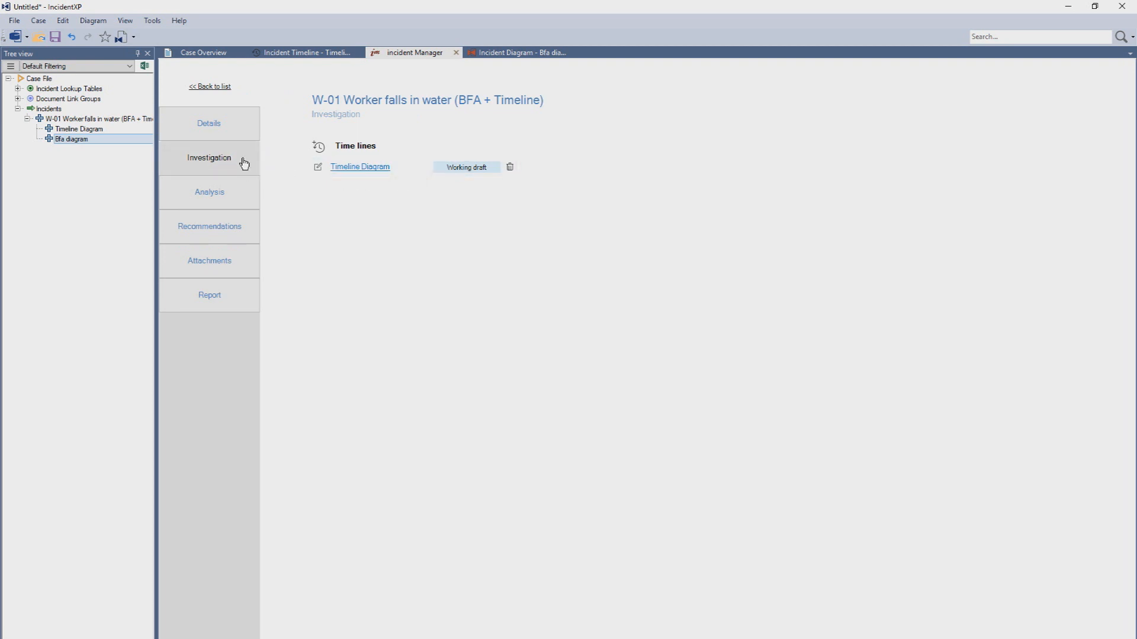
pyautogui.click(248, 201)
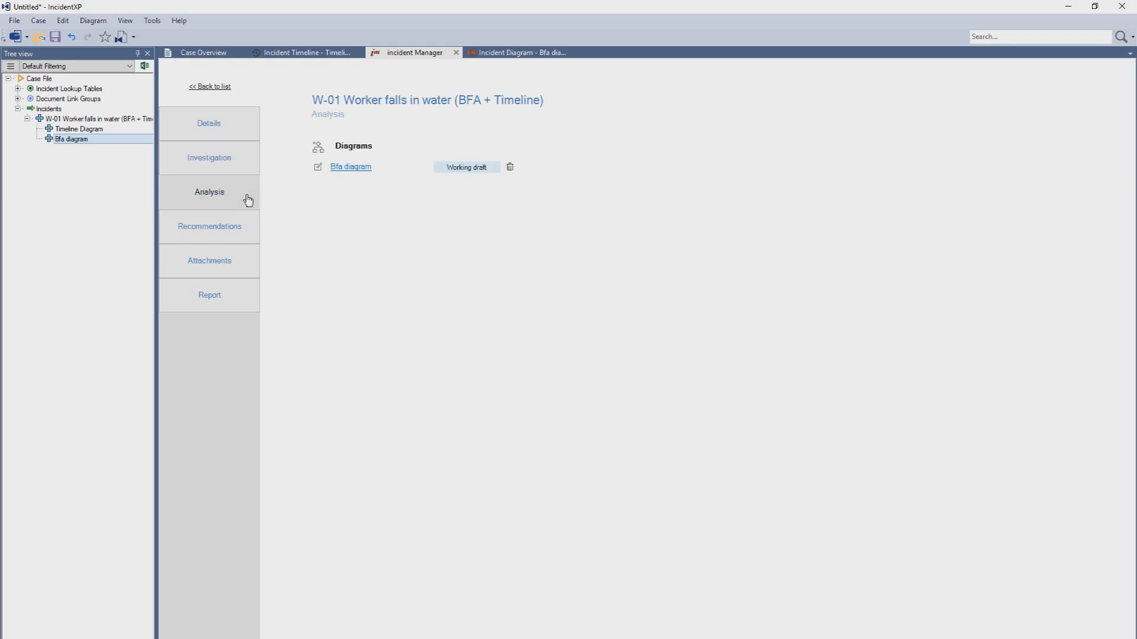
pyautogui.click(343, 169)
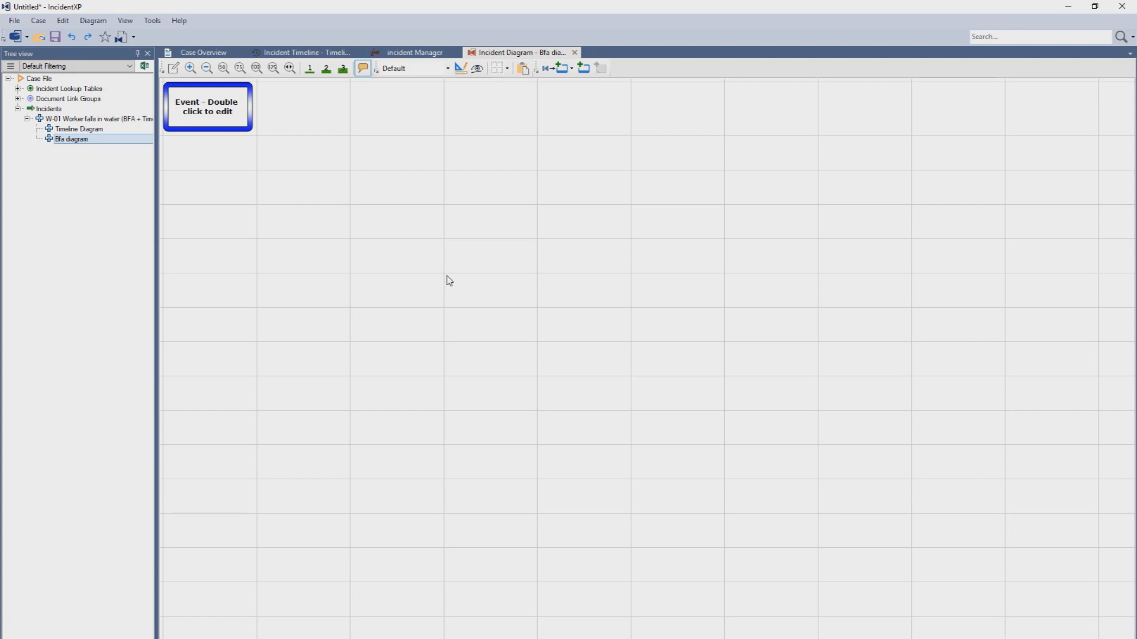
# Rename the default event in the BFA diagram as "Worker falls in water"
pyautogui.doubleClick(210, 112)
pyautogui.click(211, 116)
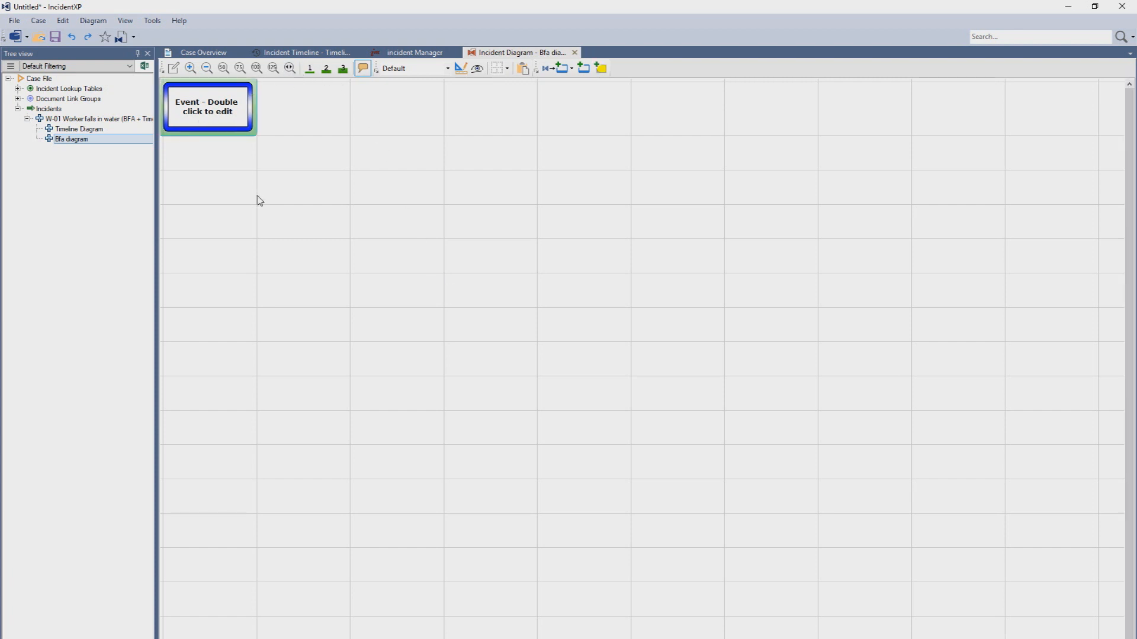
pyautogui.doubleClick(229, 113)
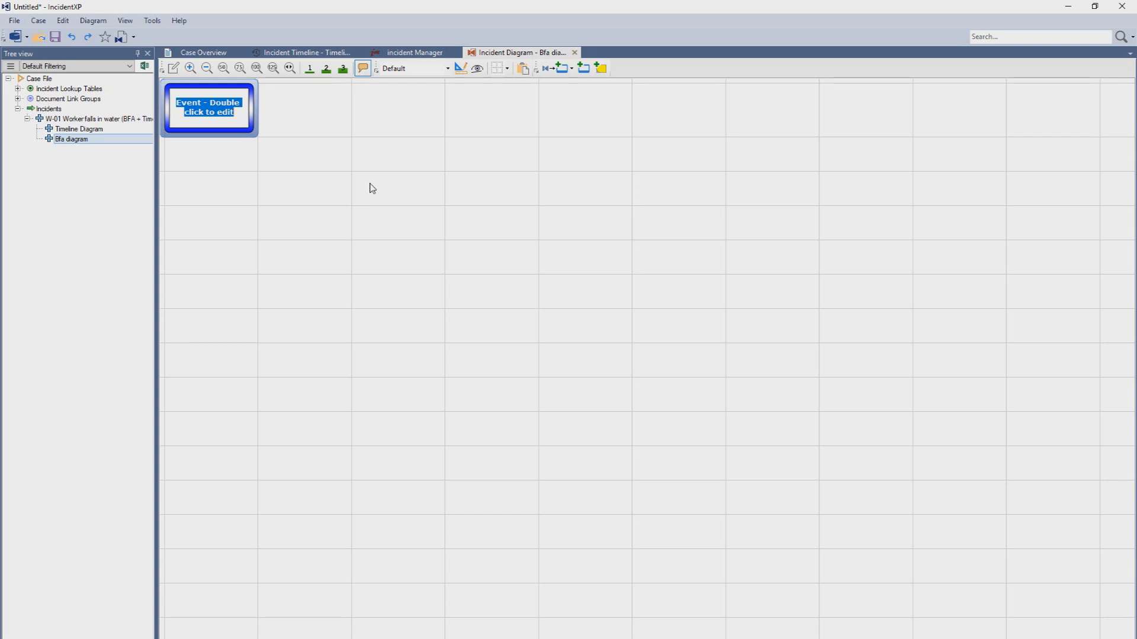
pyautogui.write('Worker ')
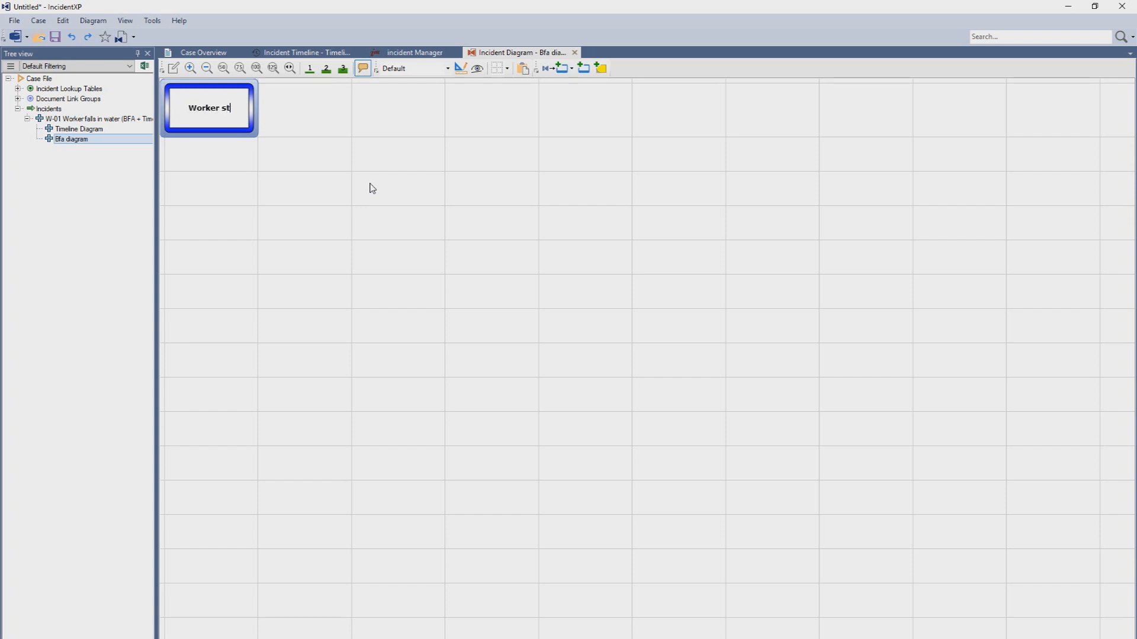
pyautogui.write('falls in water')
pyautogui.press('Return')
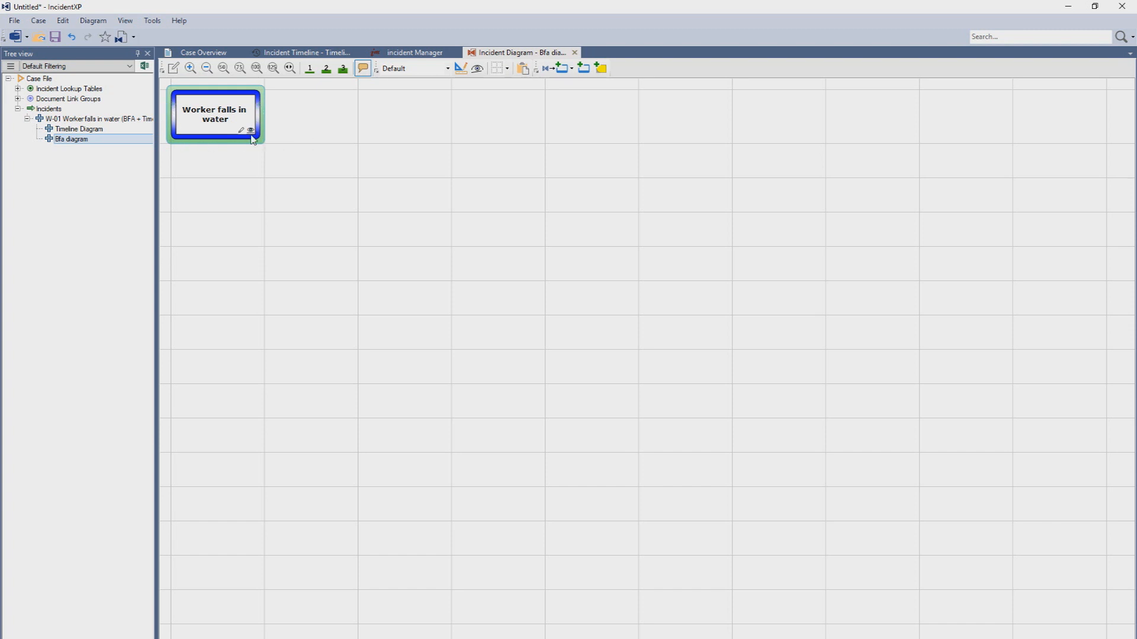
# Add a preceding event named "Worker slips and loses balance" before the "Worker falls in water" event
pyautogui.click(172, 110)
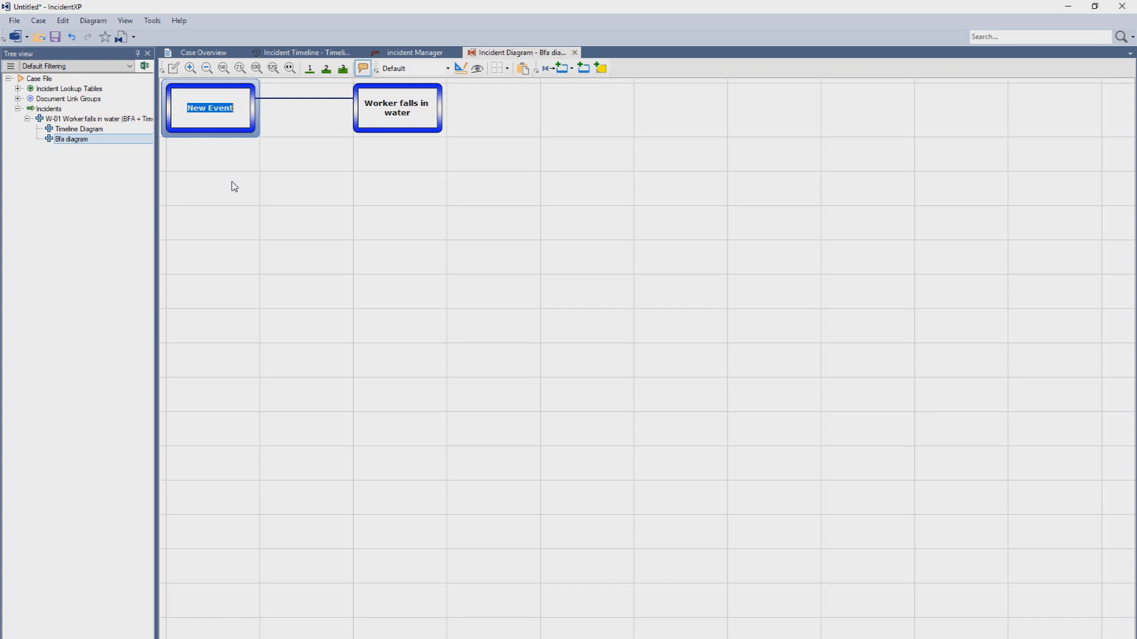
pyautogui.write('Worker slips and loses ')
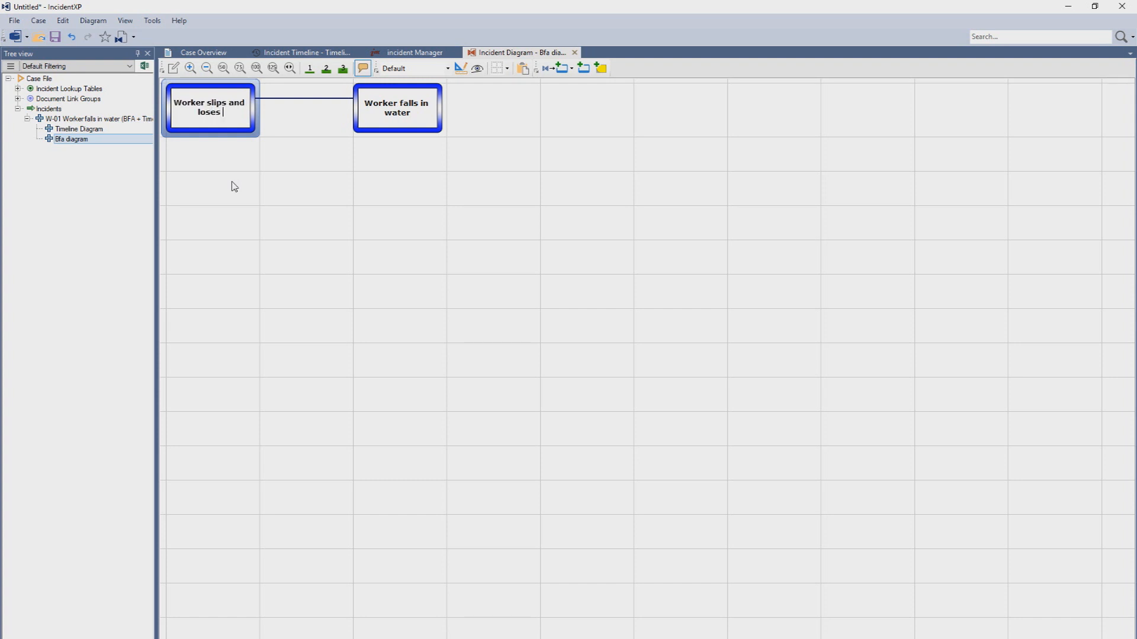
pyautogui.write('balance')
pyautogui.press('Return')
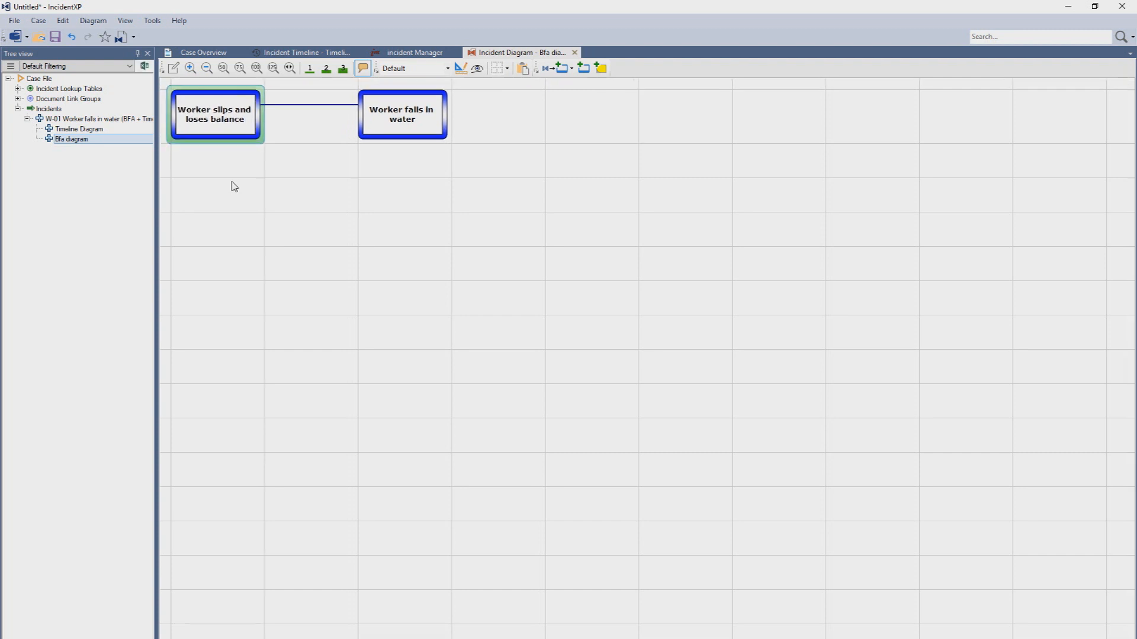
# Add a preceding event named "Scaffold floor is slippery due to rain" before the "Worker slips and loses balance" event
pyautogui.click(173, 107)
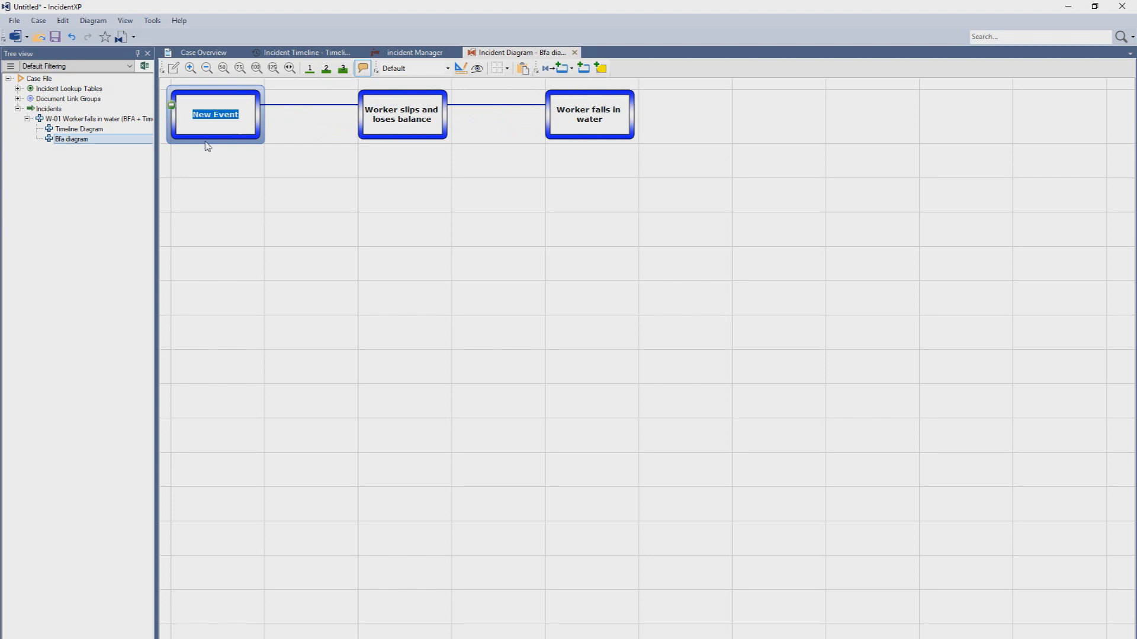
pyautogui.write('Scaffold floor is slippery due to rain')
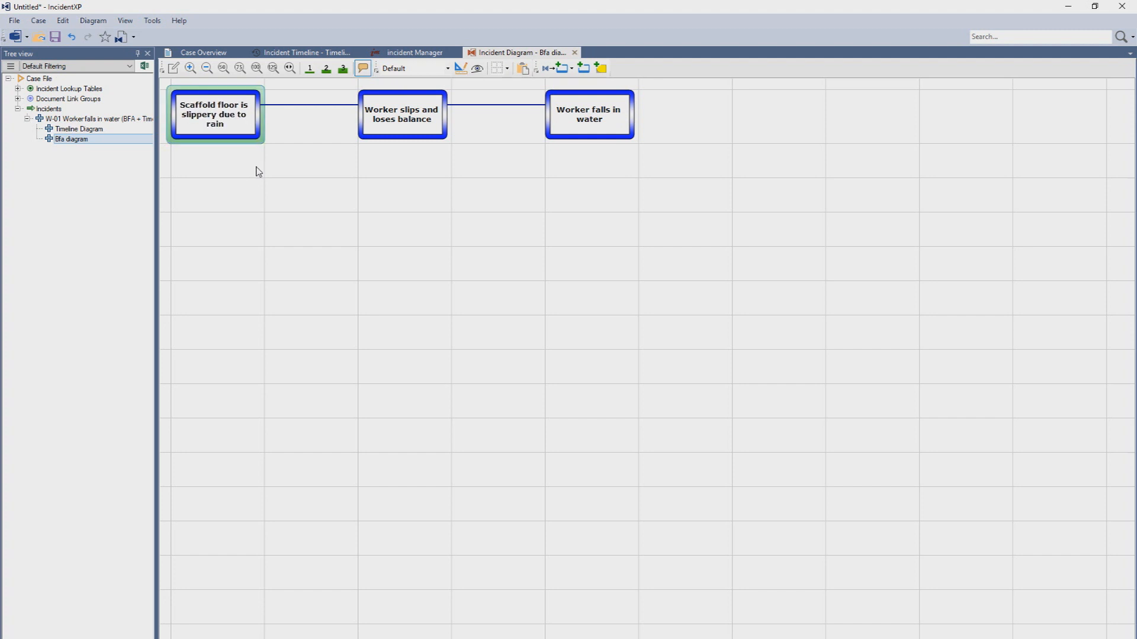
pyautogui.click(311, 209)
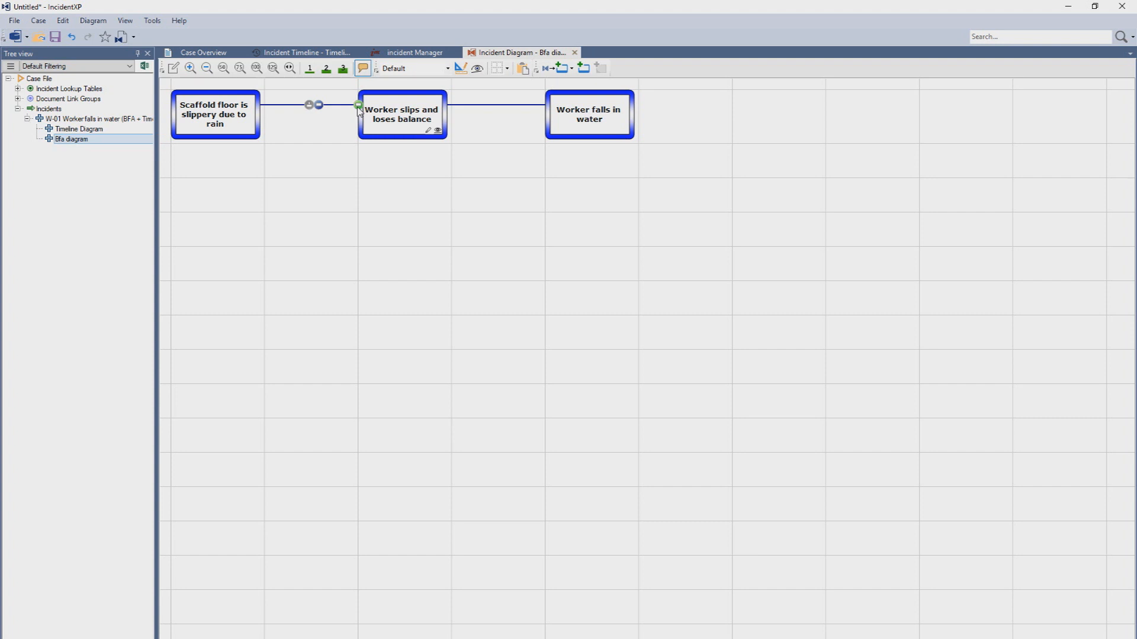
# Add a second preceding event named "Worker starts work at scaffold" leading to the "Worker slips and loses balance" event
pyautogui.click(358, 106)
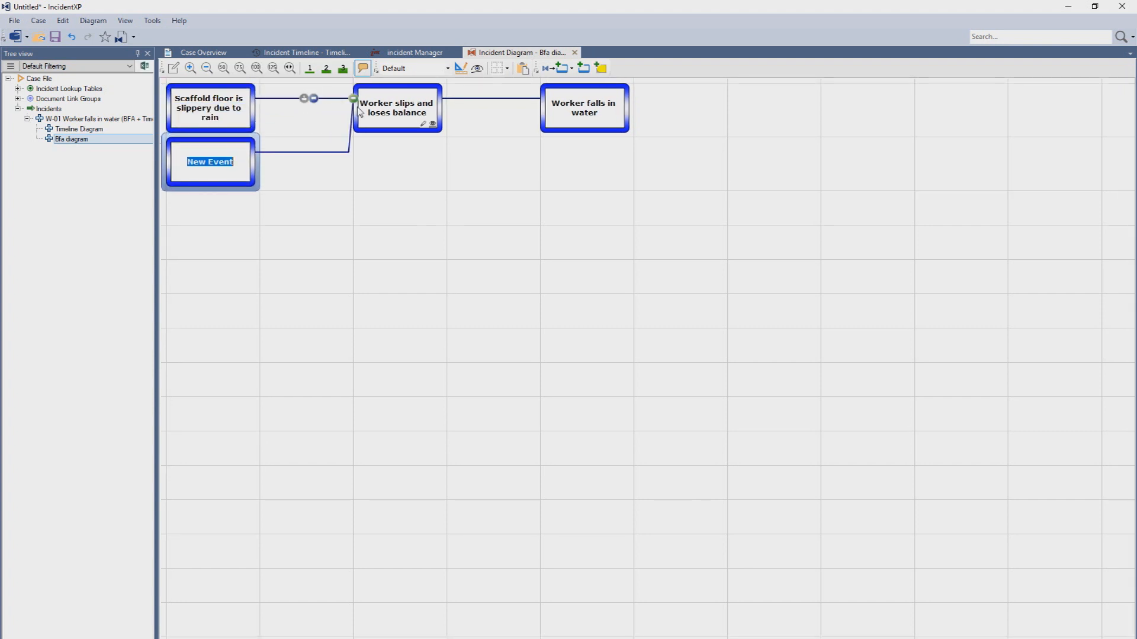
pyautogui.write('Worker')
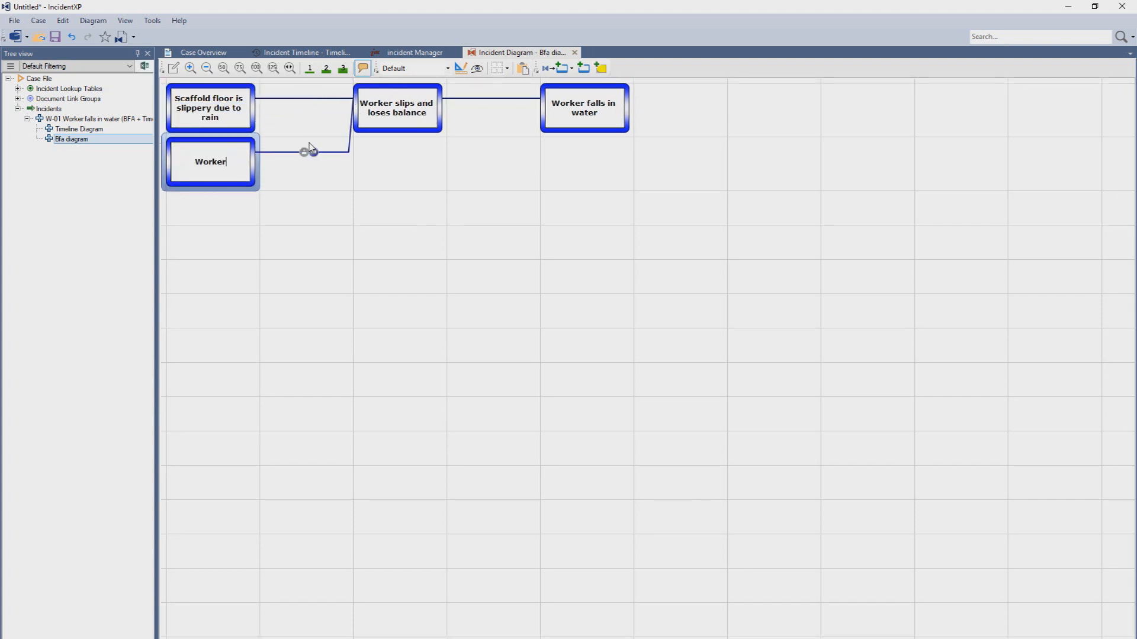
pyautogui.write(' starts work at scaffold')
pyautogui.press('Return')
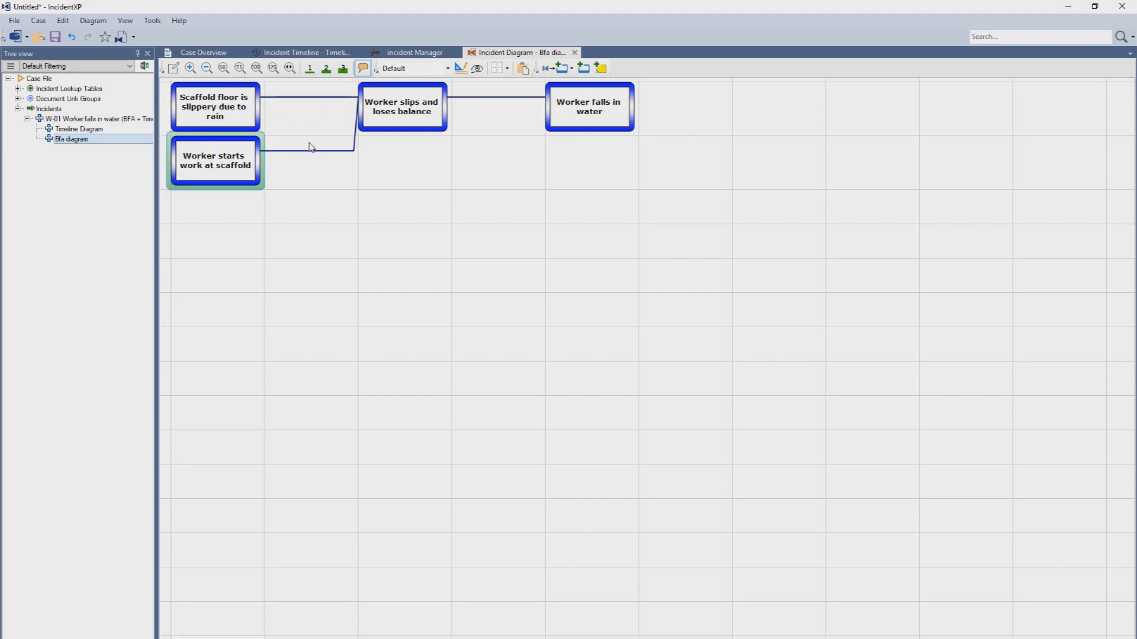
pyautogui.click(321, 188)
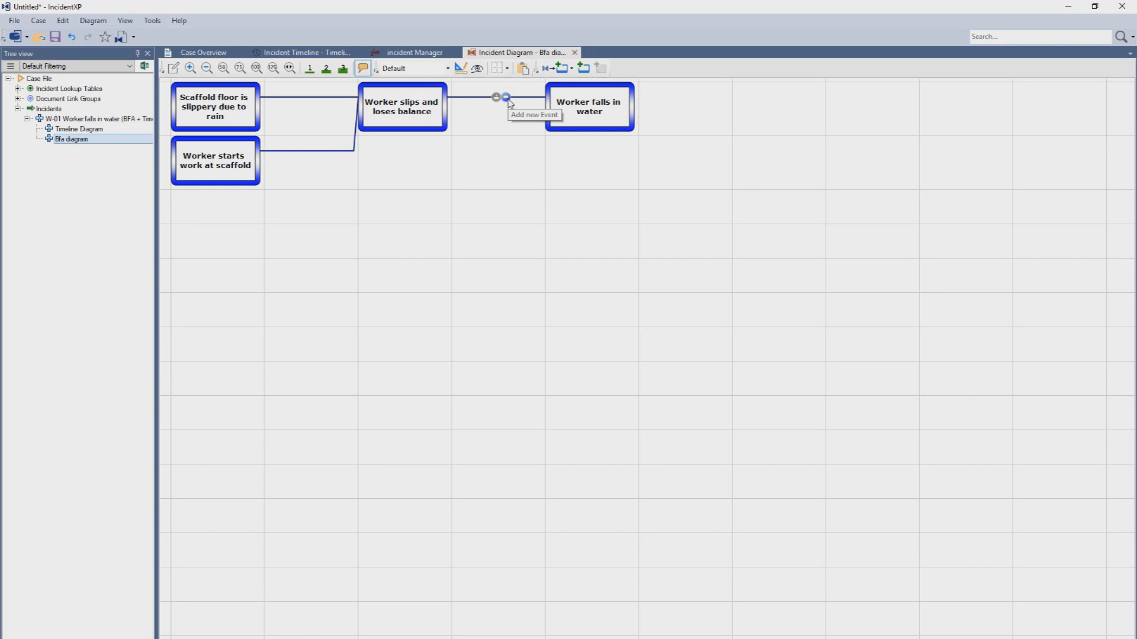
# Insert a new event between "Worker slips and loses balance" and "Worker falls in water", and move the latter two columns right and one row down
pyautogui.click(506, 98)
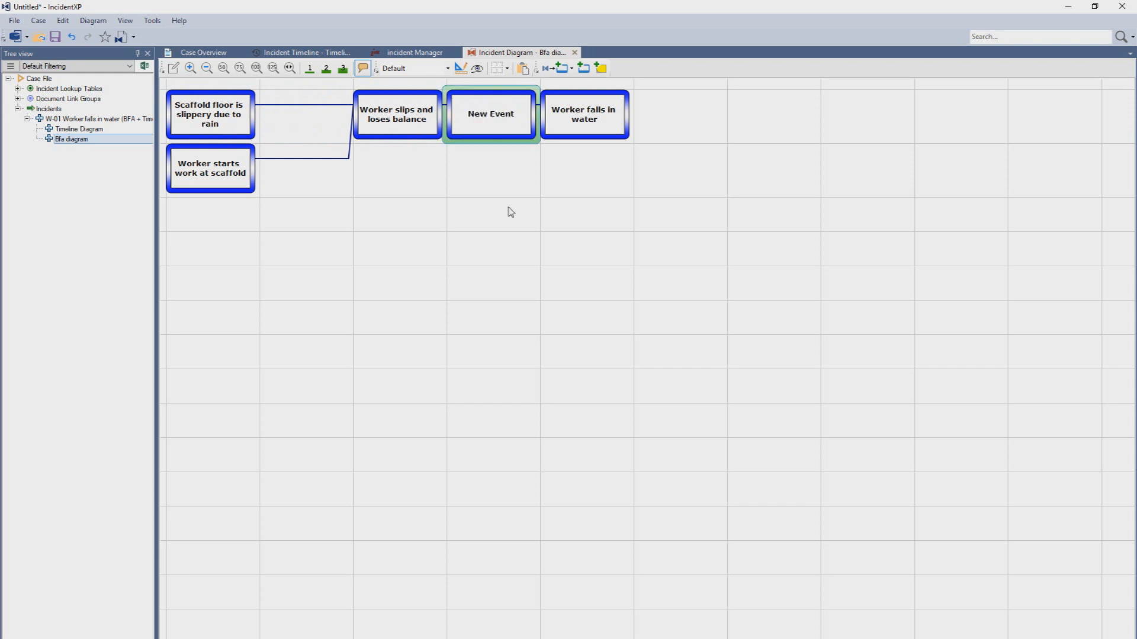
pyautogui.moveTo(335, 132)
pyautogui.click(562, 104)
pyautogui.moveTo(562, 102); pyautogui.dragTo(746, 145)
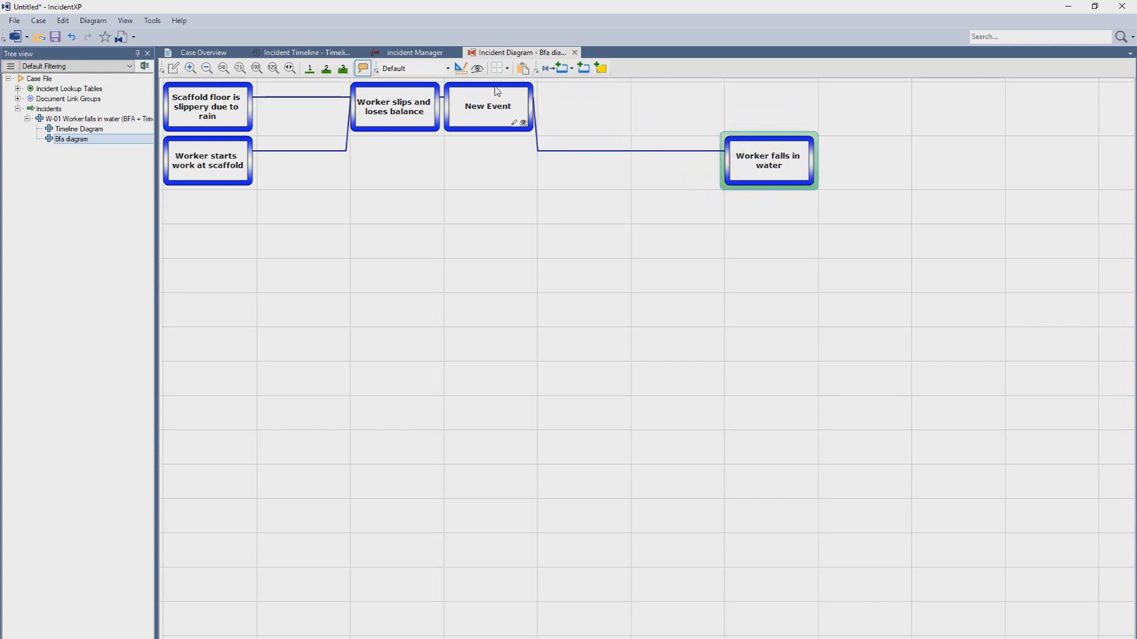
# Move the new event one column right and two rows down, and the "Worker slips and loses balance" event one column right
pyautogui.click(499, 90)
pyautogui.moveTo(499, 90); pyautogui.dragTo(584, 195)
pyautogui.moveTo(424, 92); pyautogui.dragTo(505, 119)
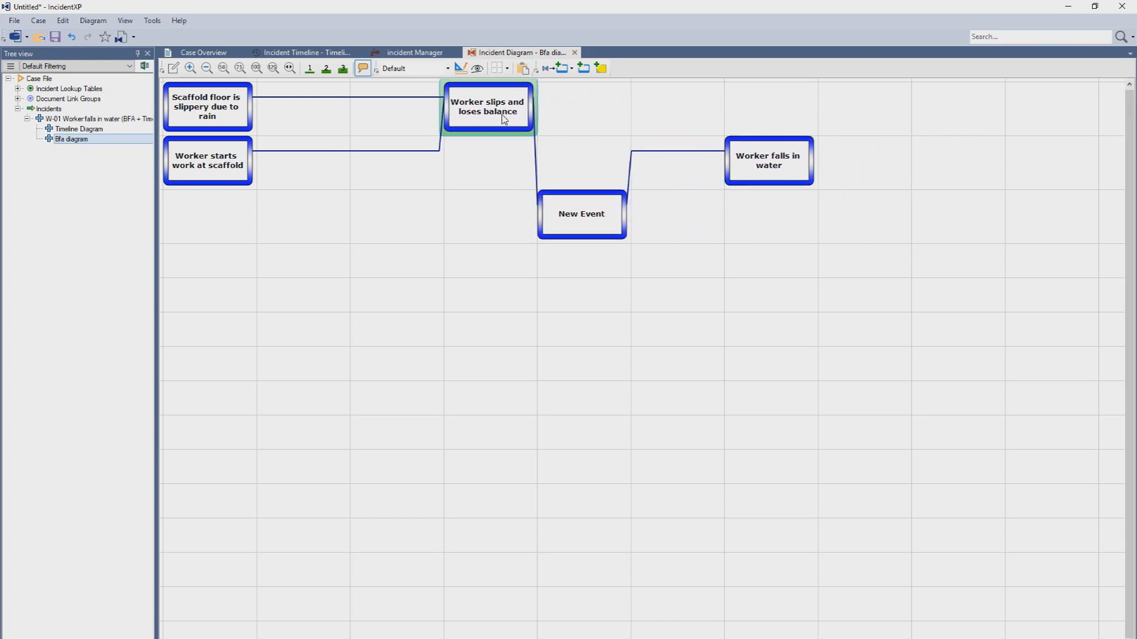
pyautogui.click(388, 209)
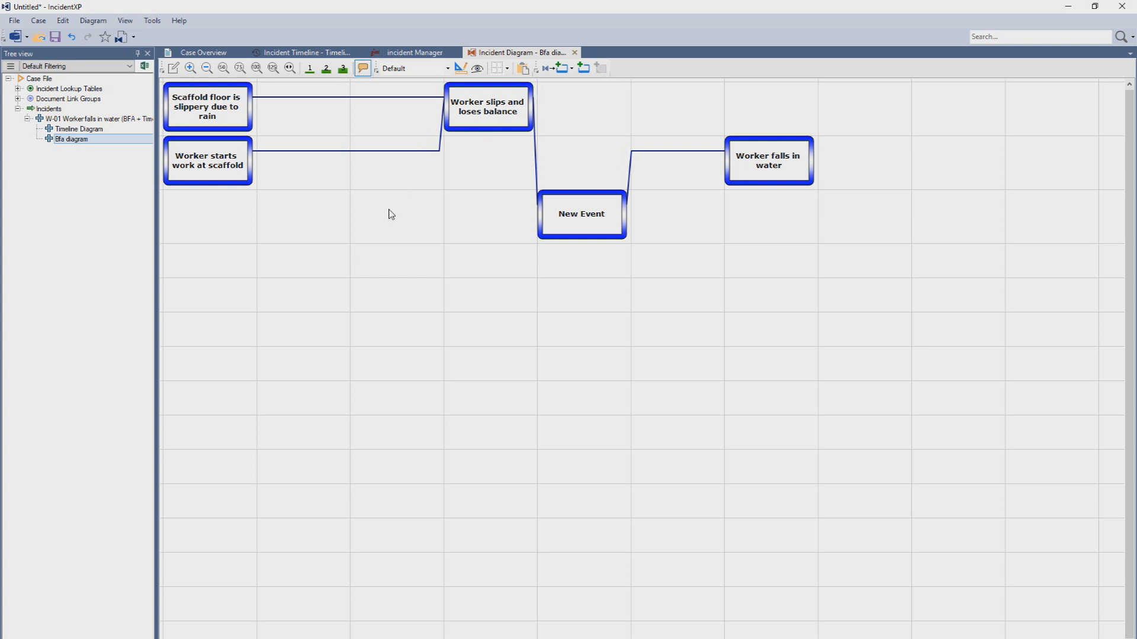
# Remove the placeholder event and lay out the three main events in one row, with "Worker starts work at scaffold" in a lower row
pyautogui.click(240, 150)
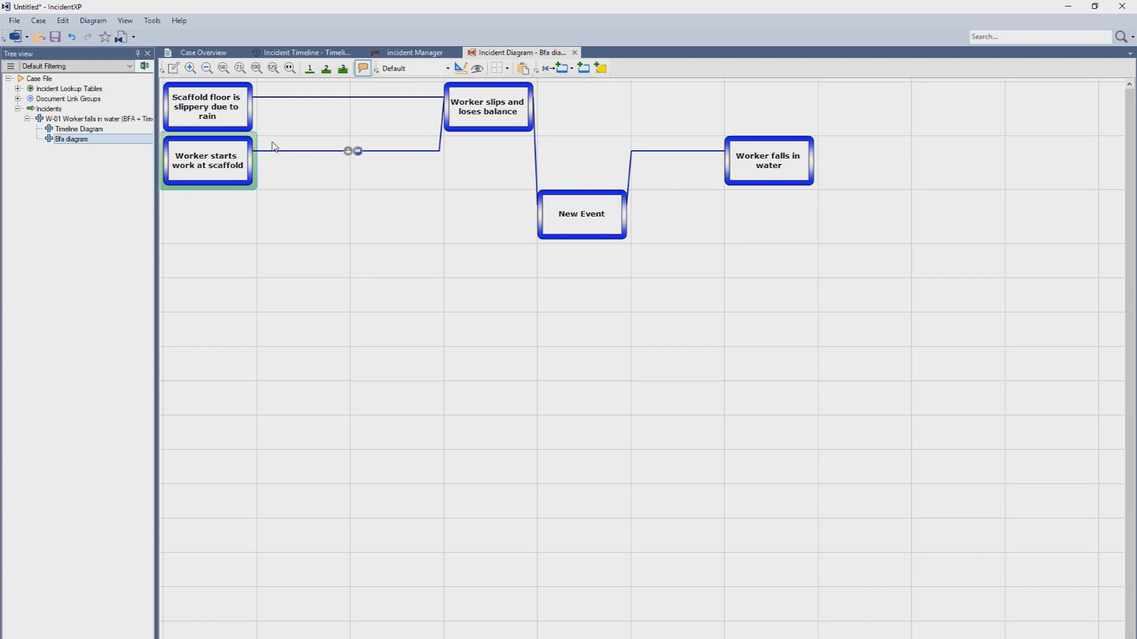
pyautogui.keyDown('ctrl'); pyautogui.click(463, 125); pyautogui.keyUp('ctrl')
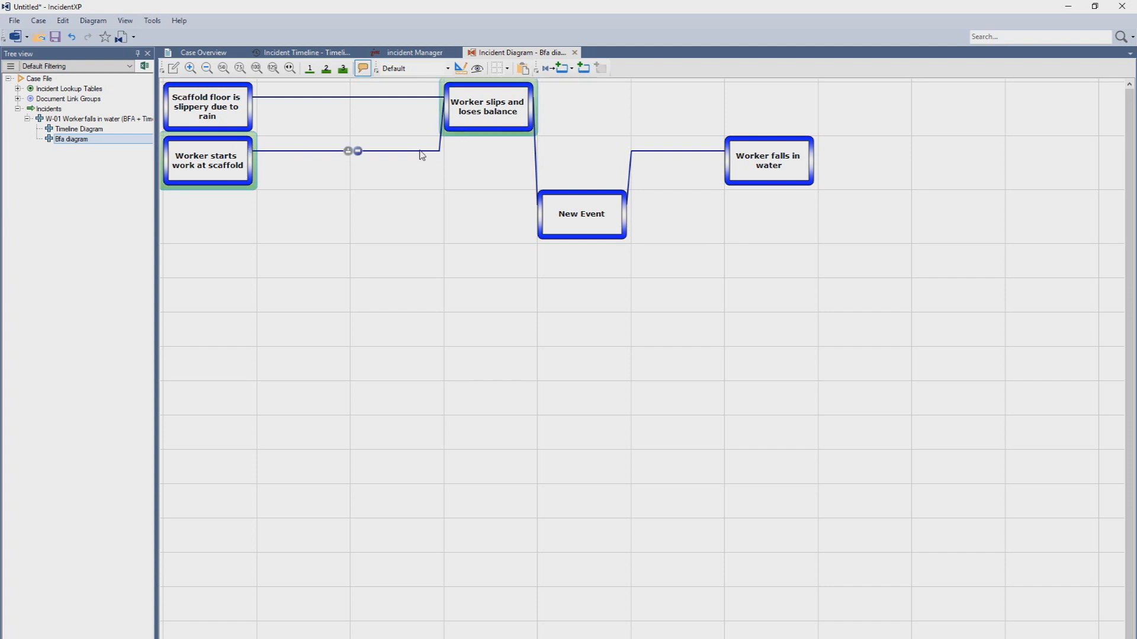
pyautogui.keyDown('ctrl'); pyautogui.click(420, 151); pyautogui.keyUp('ctrl')
pyautogui.moveTo(465, 105); pyautogui.dragTo(479, 385)
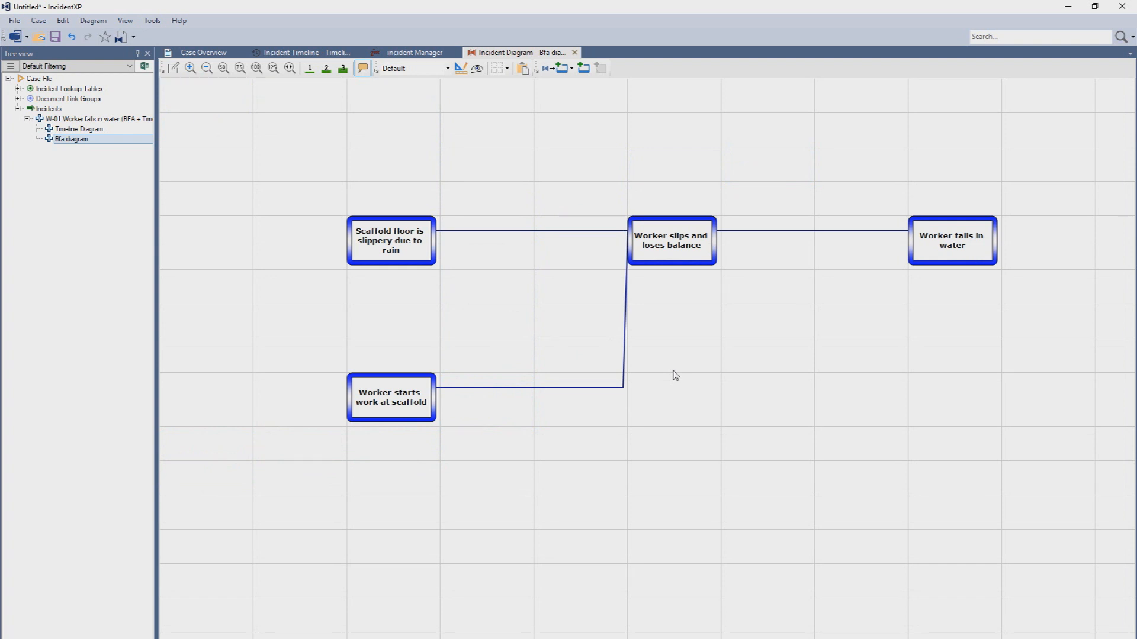
# Add a barrier named "Wear fall protection harness" between "Worker slips and loses balance" and "Worker falls in water"
pyautogui.moveTo(762, 246)
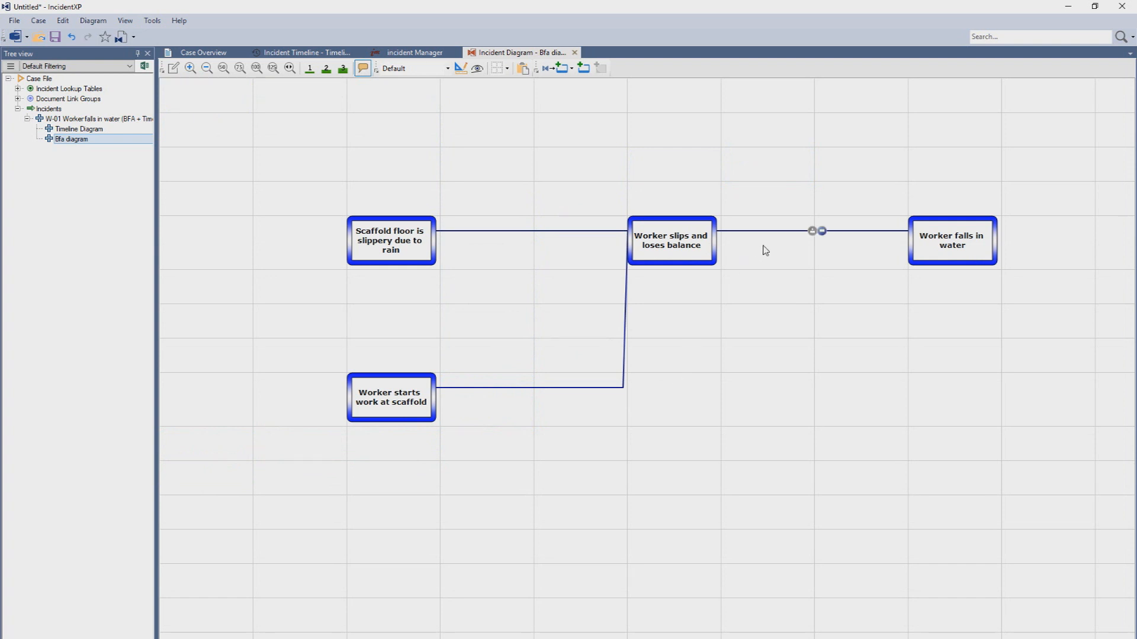
pyautogui.click(811, 231)
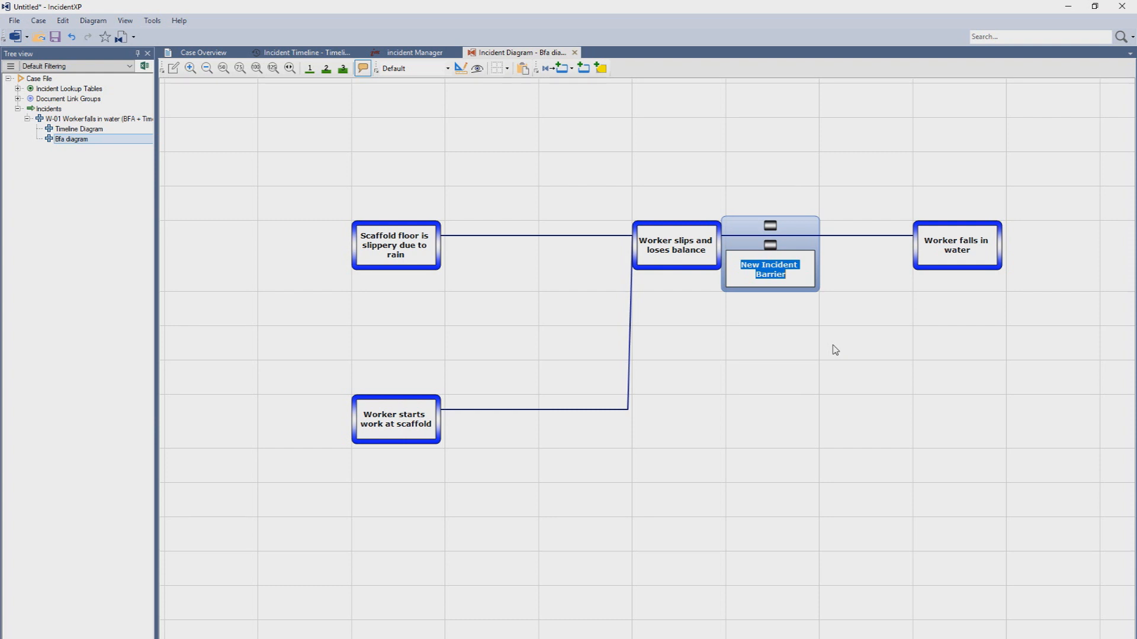
pyautogui.press('BackSpace')
pyautogui.write('Wear fall protection harness')
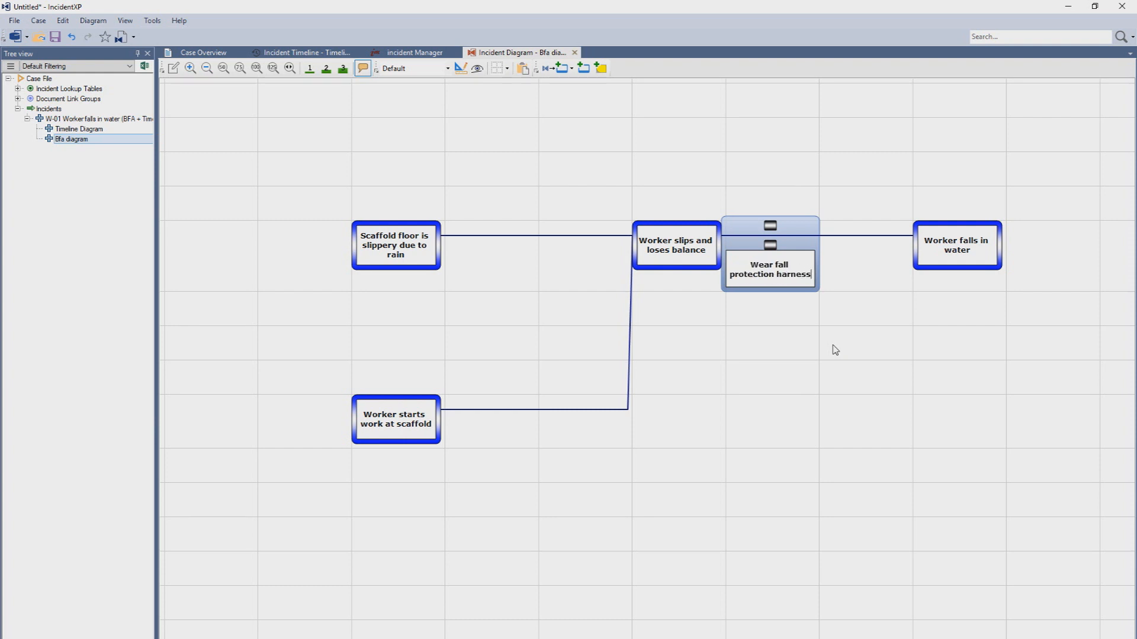
pyautogui.click(835, 350)
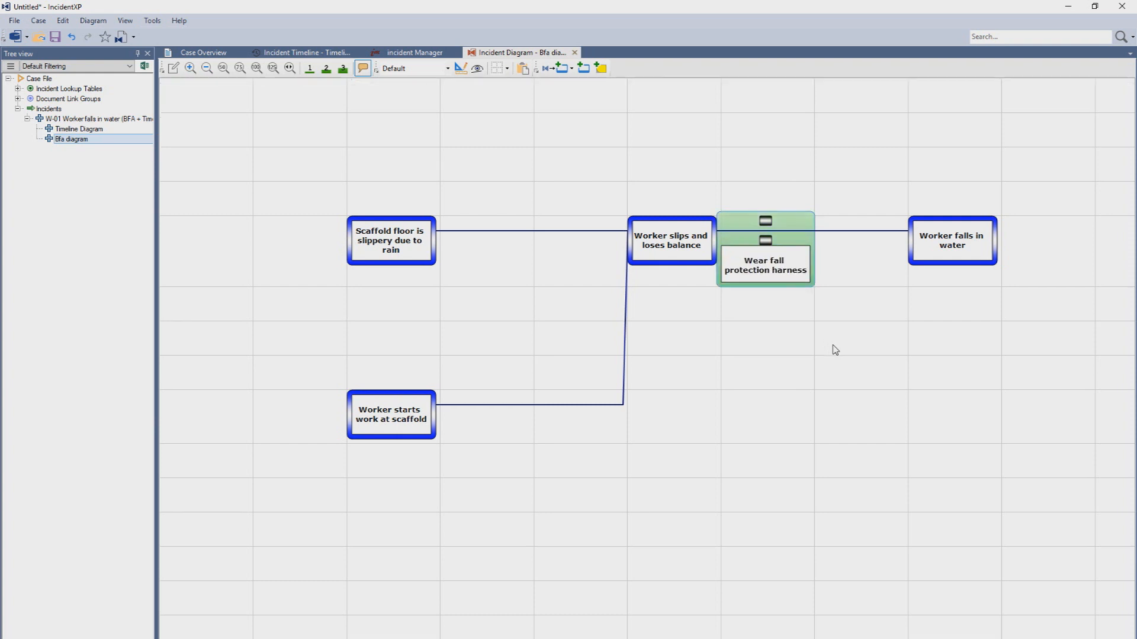
# Add a barrier named "Inspection & cleanup of work area" between "Scaffold floor is slippery due to rain" and "Worker slips and loses balance"
pyautogui.click(531, 233)
pyautogui.write('Inspection & cleanup of work area')
pyautogui.click(525, 367)
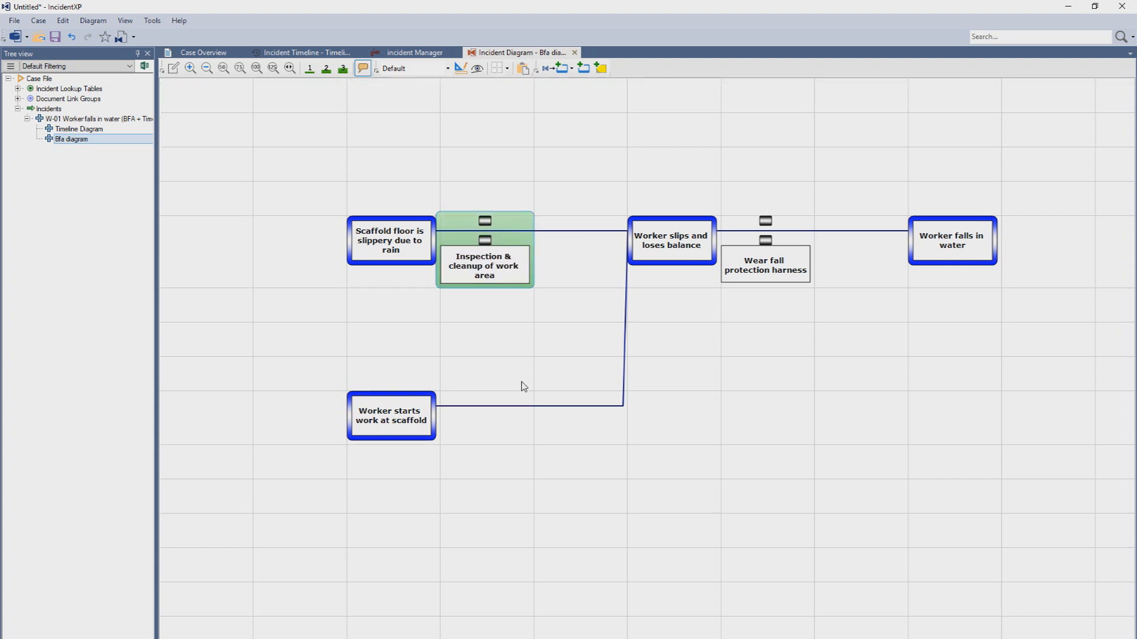
# Add a barrier named "Wear proper footwear" between "Worker starts work at scaffold" and "Worker slips and loses balance"
pyautogui.doubleClick(535, 406)
pyautogui.write('wear proper footwear')
pyautogui.click(661, 420)
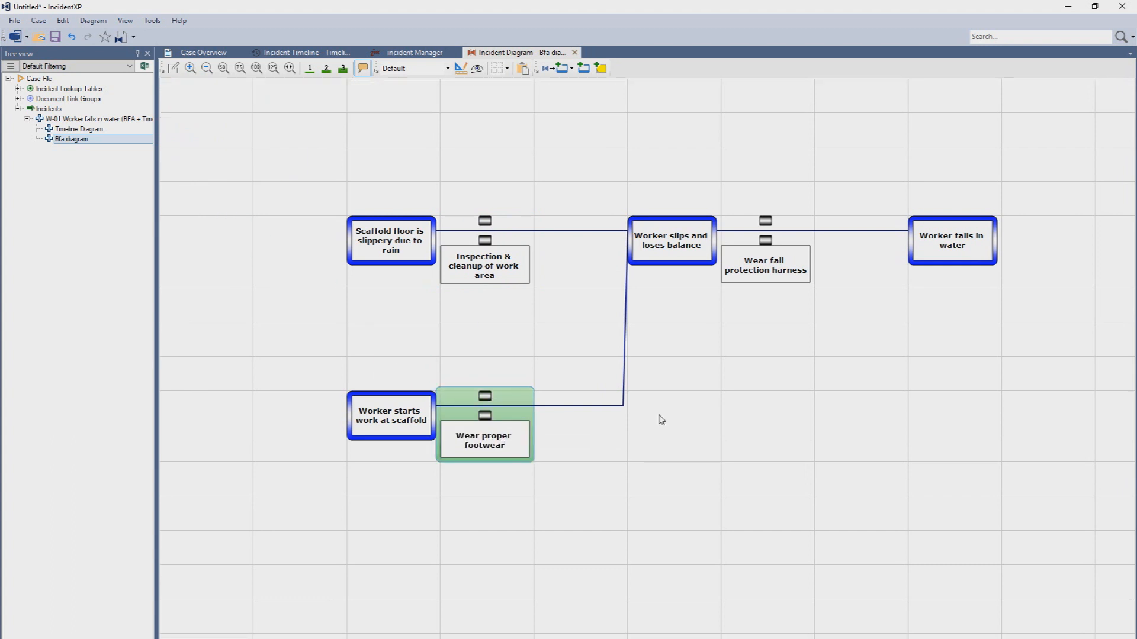
pyautogui.click(675, 357)
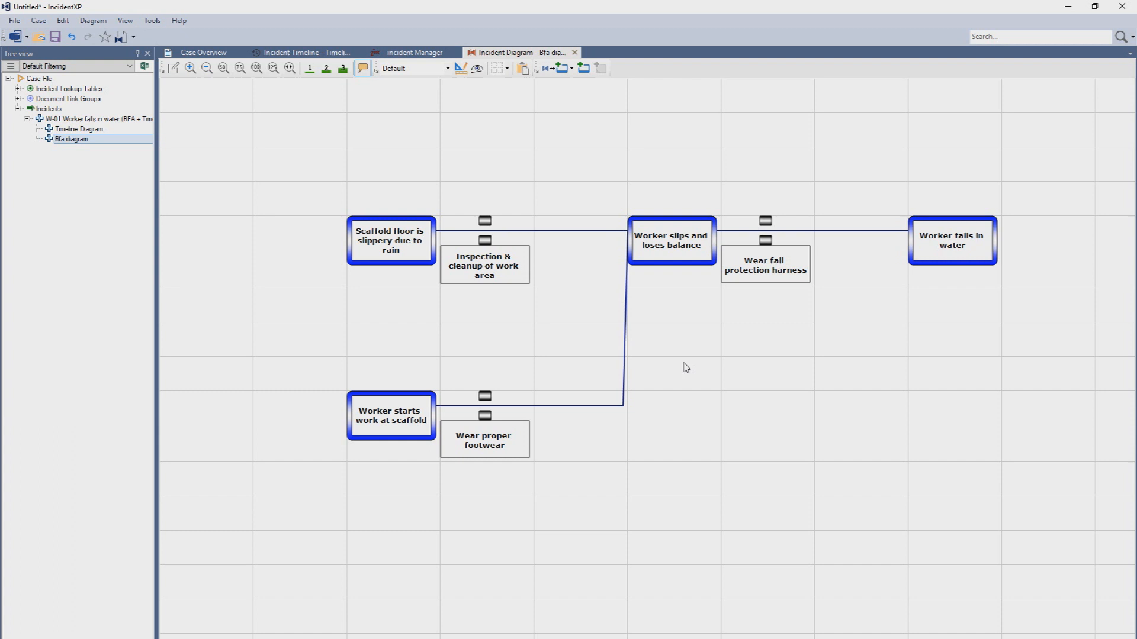
# Review the barrier state settings of the "Wear fall protection harness" and "Inspection & cleanup of work area" barriers
pyautogui.rightClick(768, 254)
pyautogui.click(769, 253)
pyautogui.rightClick(768, 254)
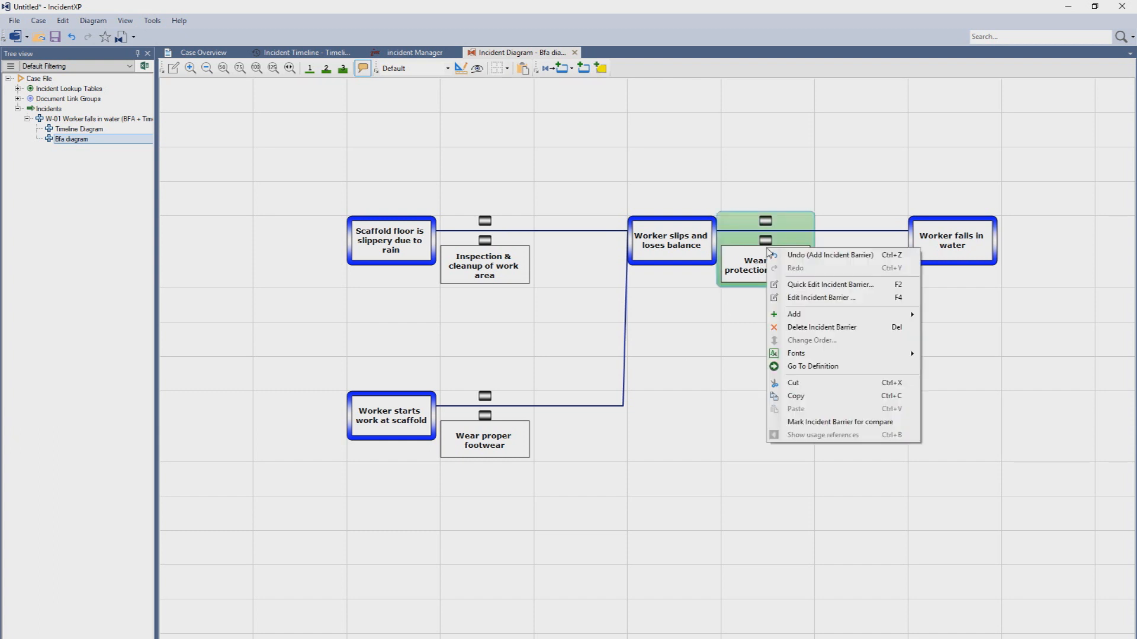
pyautogui.click(848, 301)
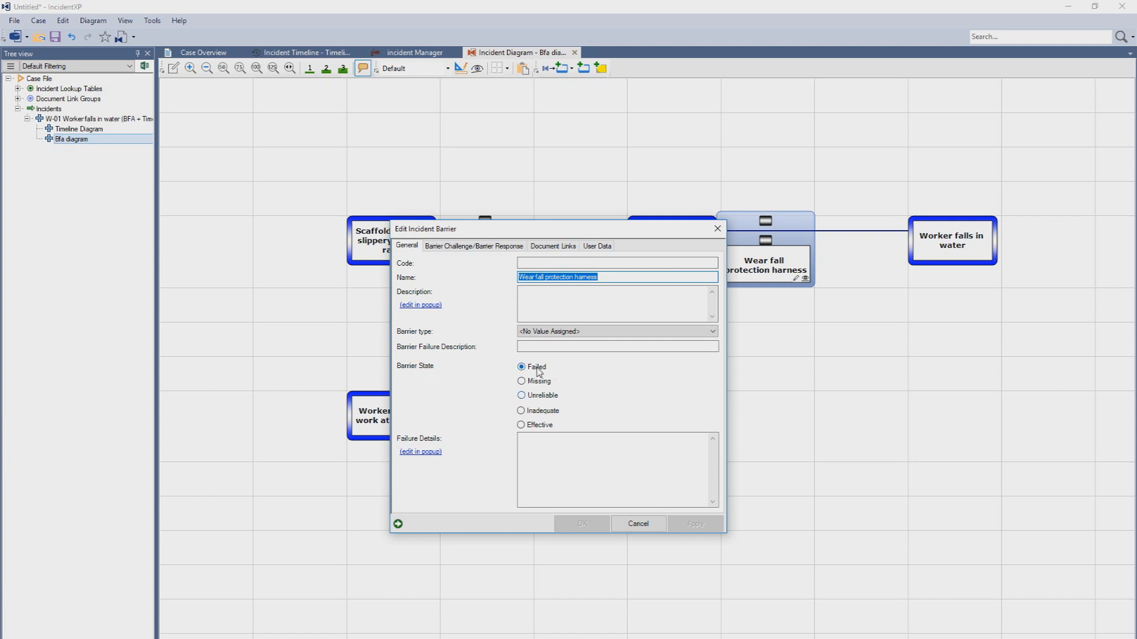
pyautogui.click(637, 524)
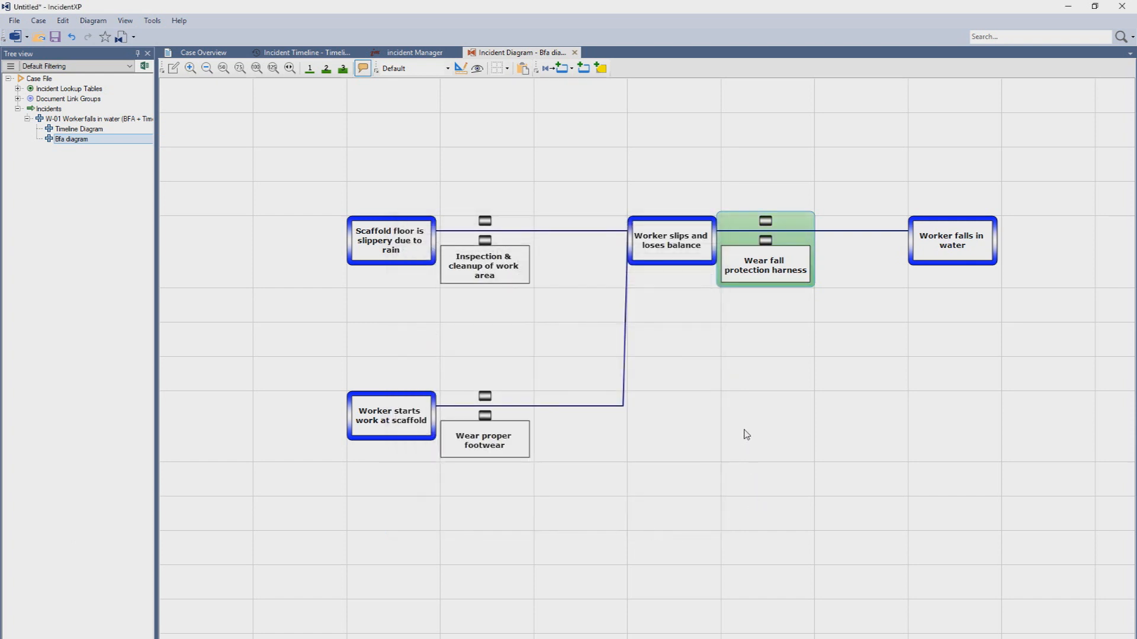
pyautogui.rightClick(484, 243)
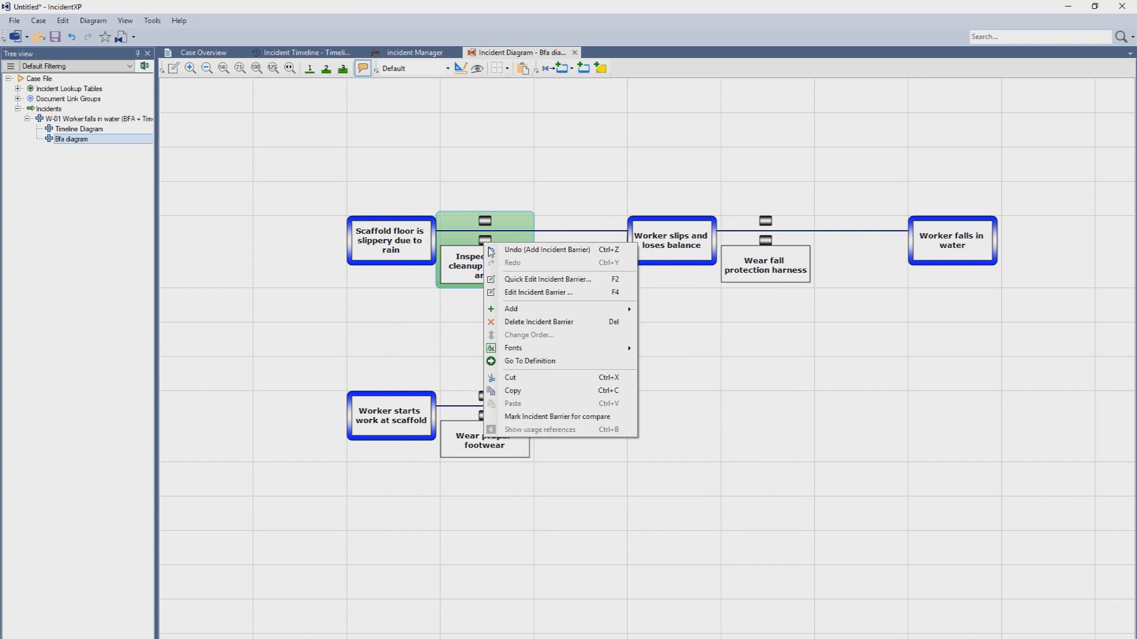
pyautogui.click(524, 293)
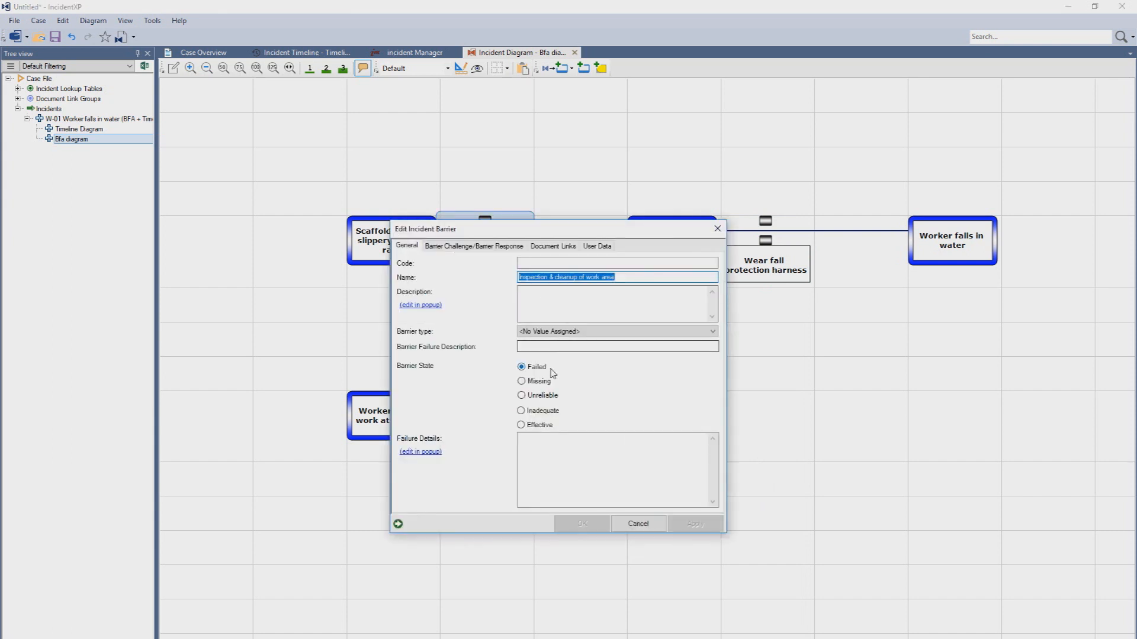
pyautogui.click(631, 523)
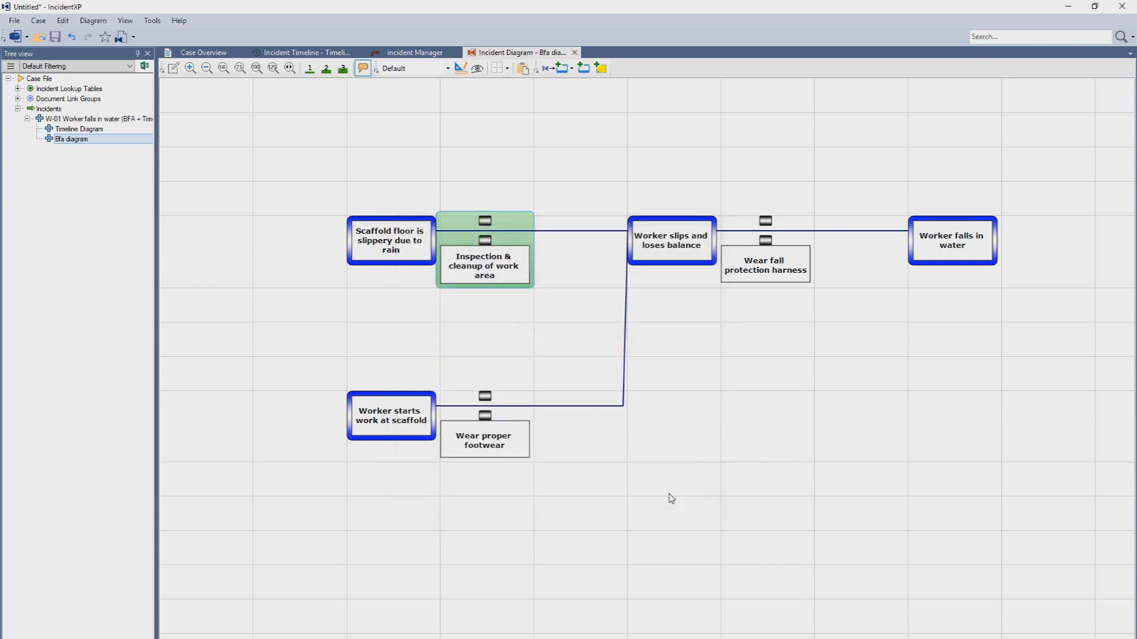
# Set the barrier state of the "Wear proper footwear" barrier to Missing
pyautogui.click(499, 411)
pyautogui.rightClick(498, 410)
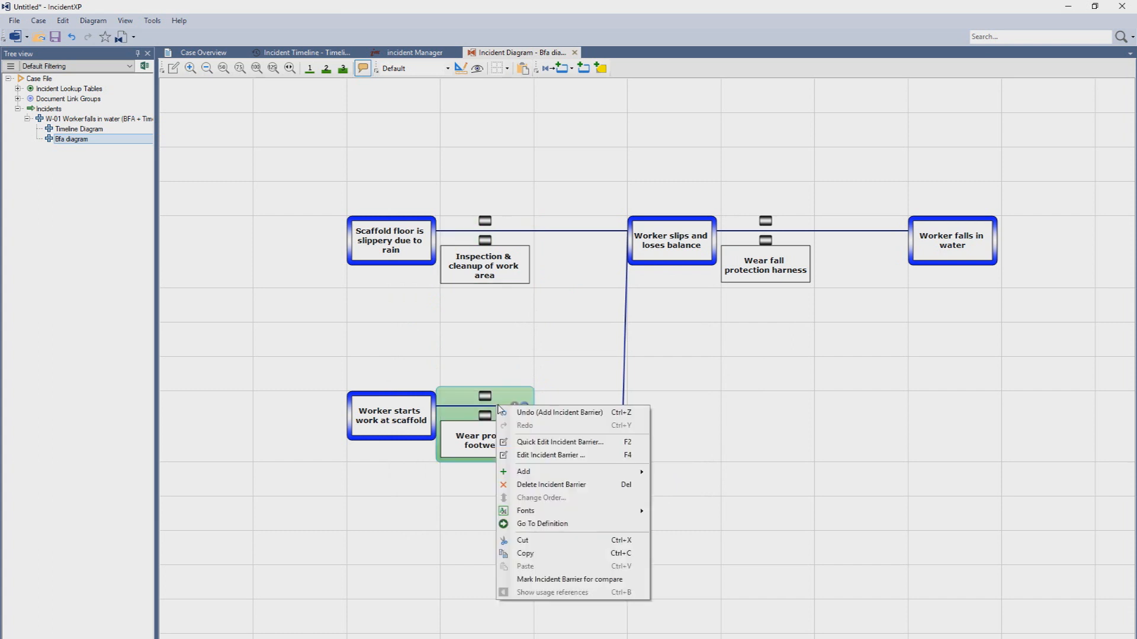
pyautogui.click(564, 457)
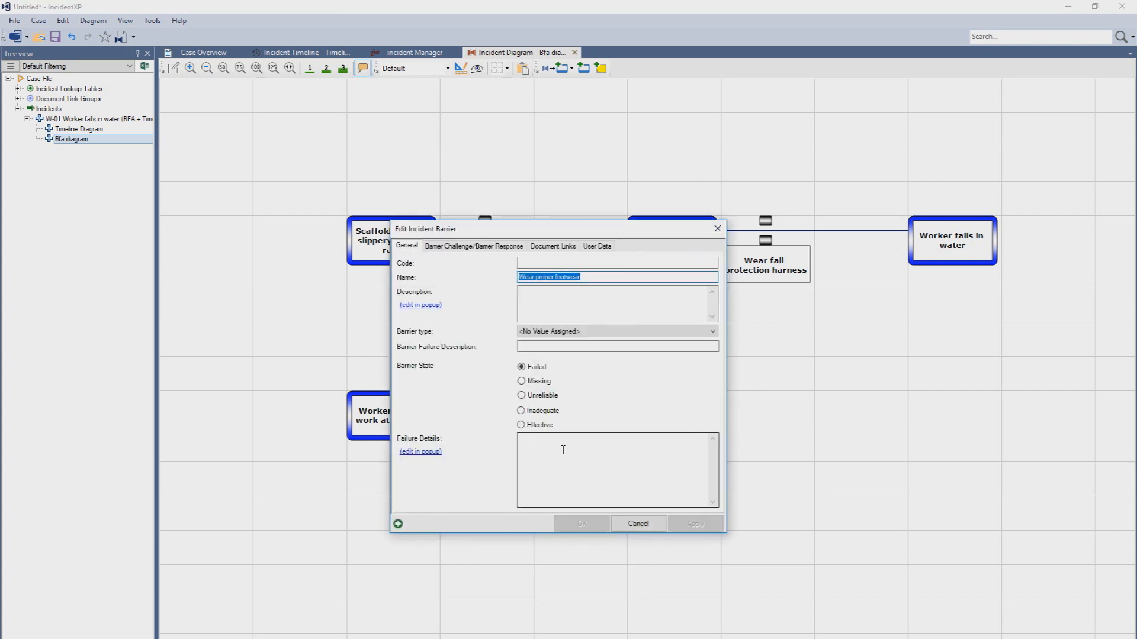
pyautogui.click(544, 384)
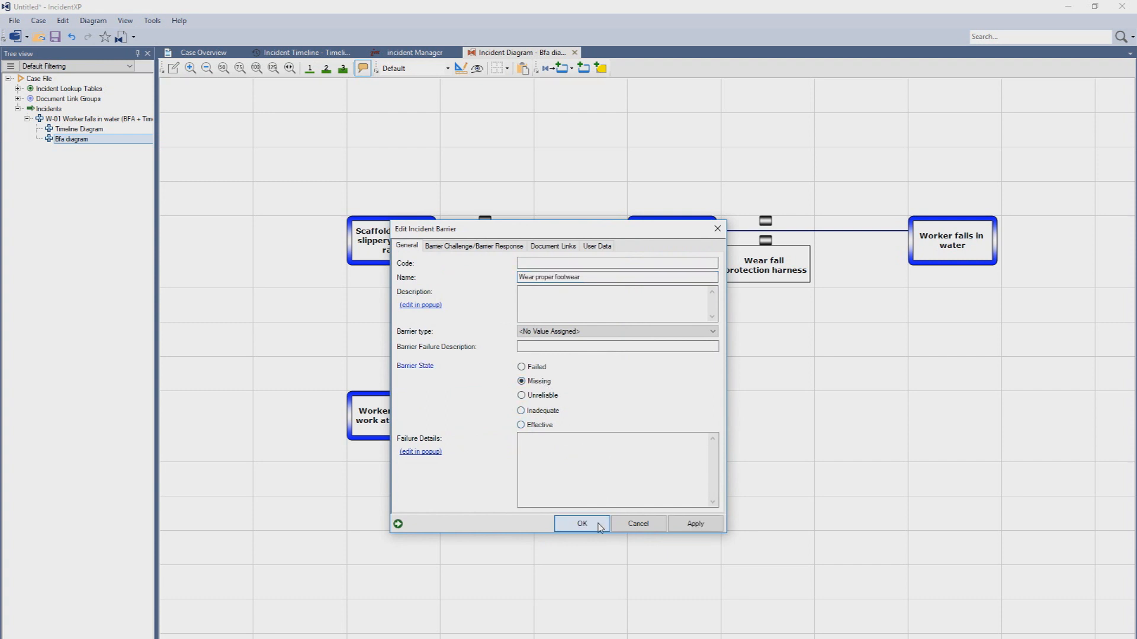
pyautogui.click(582, 524)
pyautogui.rightClick(484, 434)
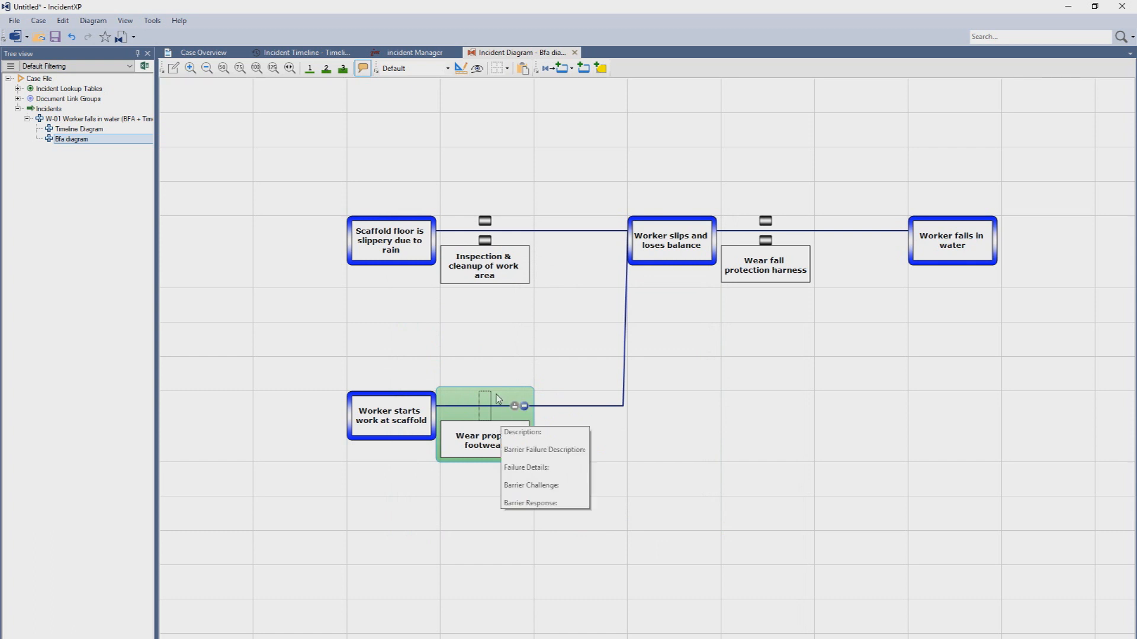
pyautogui.click(644, 389)
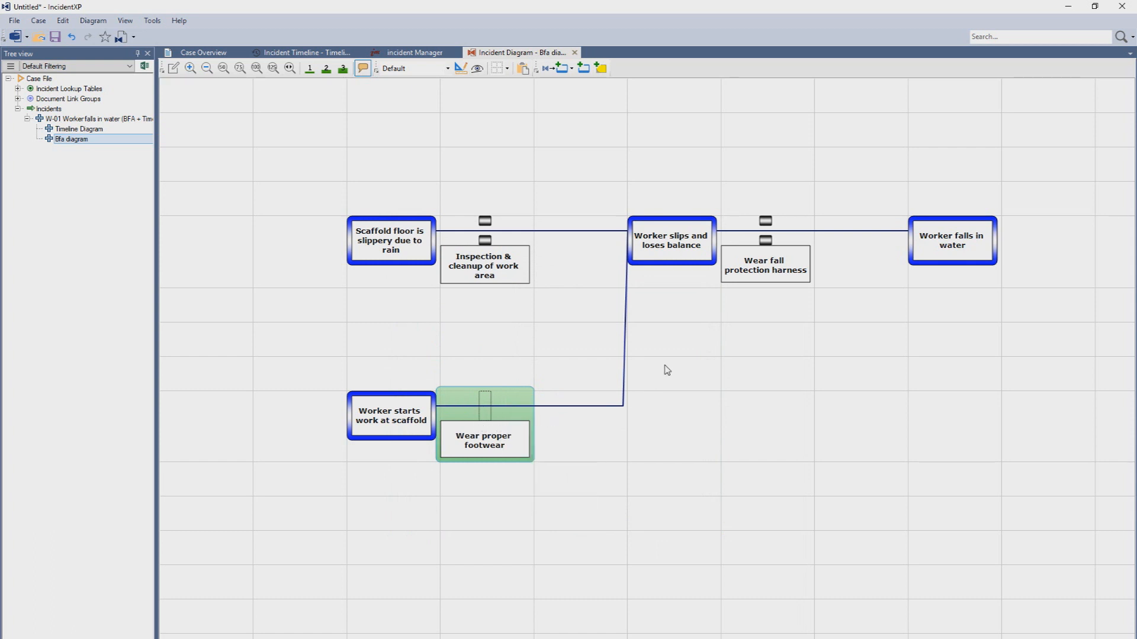
pyautogui.click(667, 370)
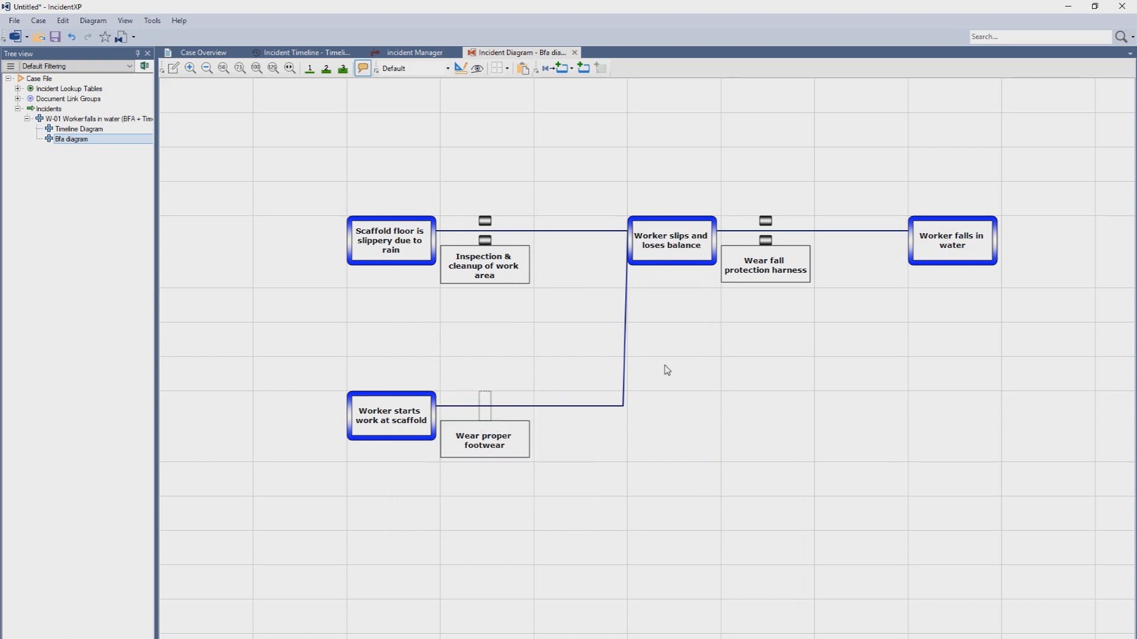
# Give the "Wear fall protection harness" barrier a BFA causation: primary "Harness wasn't worn", secondary "Harnesses are routinely not worn on scaffolds in this organization"
pyautogui.moveTo(766, 284)
pyautogui.click(768, 285)
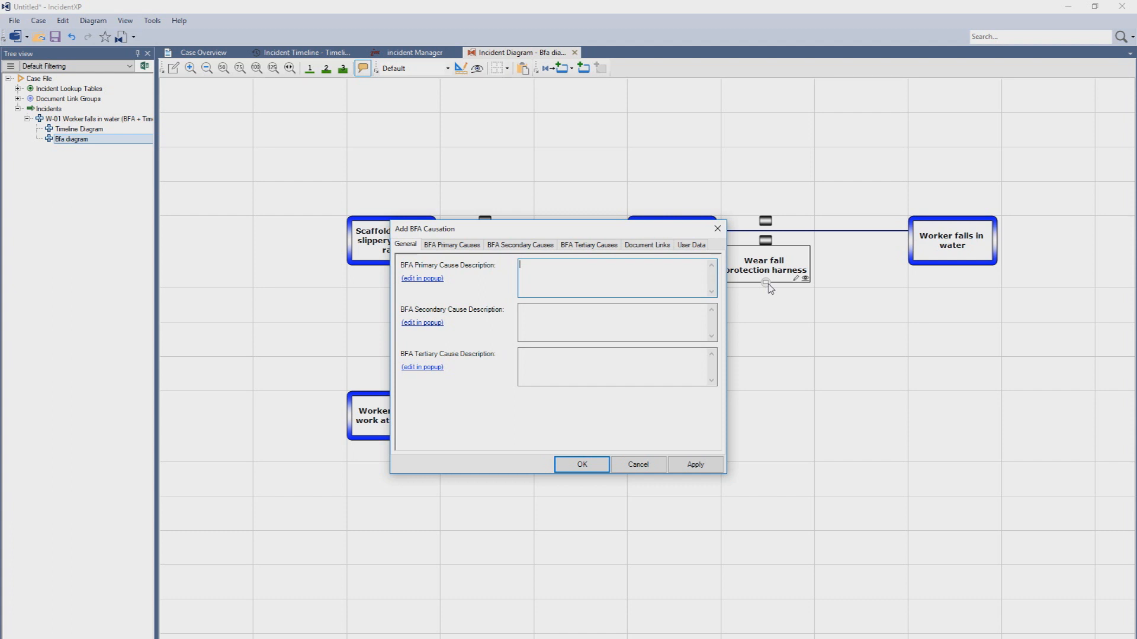
pyautogui.write("Harness wasn't worn")
pyautogui.press('Tab')
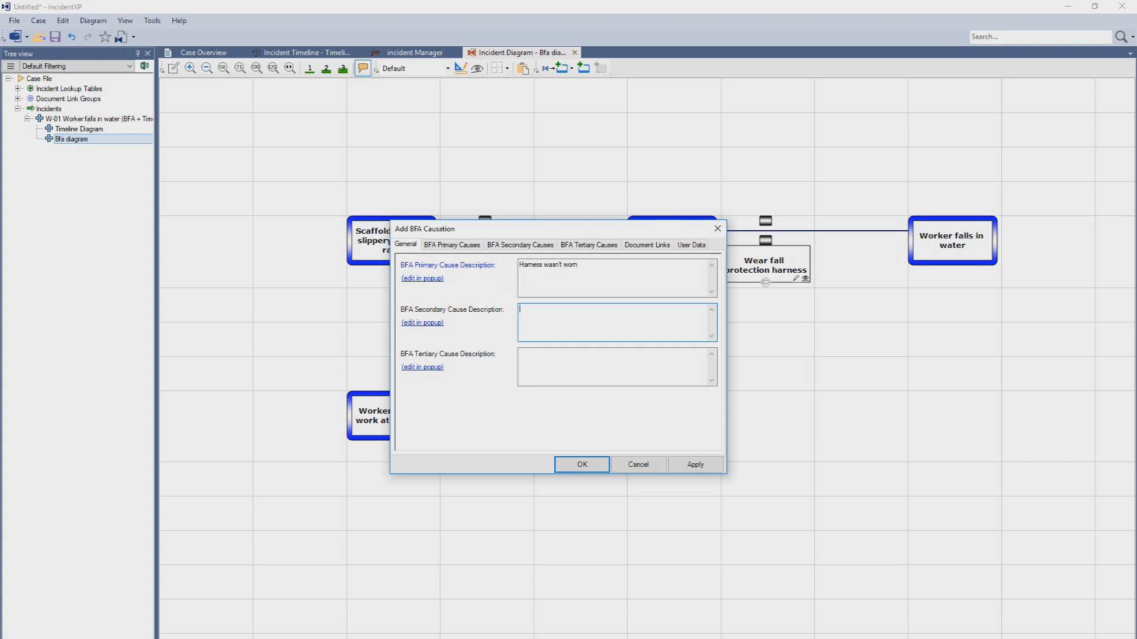
pyautogui.write('Harnesses are routinely not worn on scaffolds in this organization')
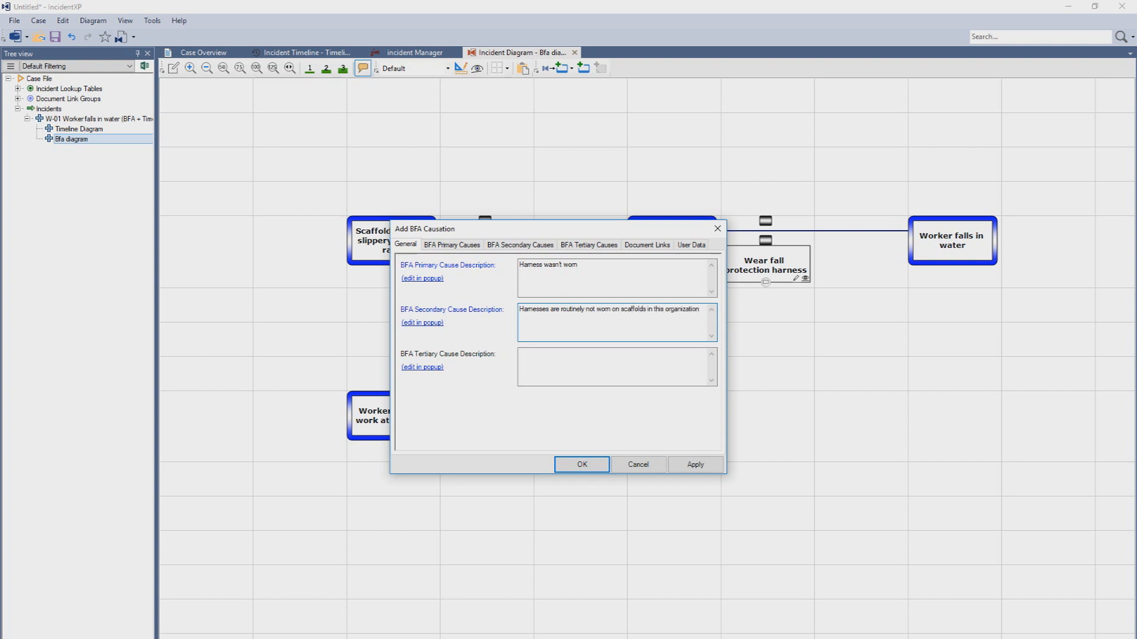
# Set the tertiary cause to "Risk awareness about wearing safety harnesses was not implemented" and save the causation
pyautogui.click(612, 365)
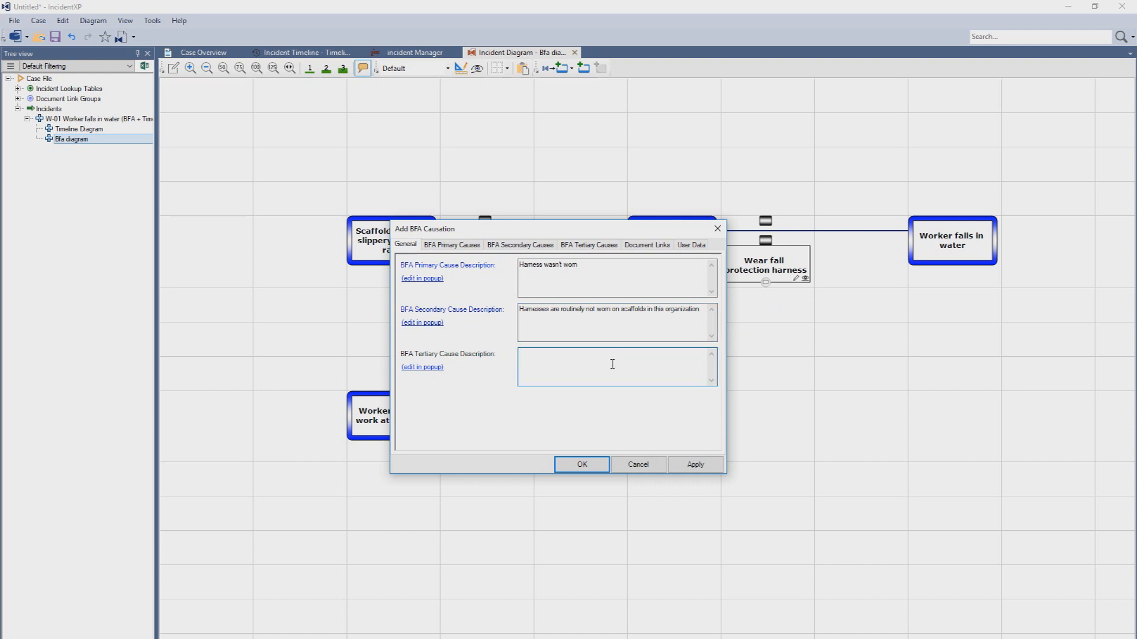
pyautogui.write('Risk awareness about wearing safety harnesses wasn')
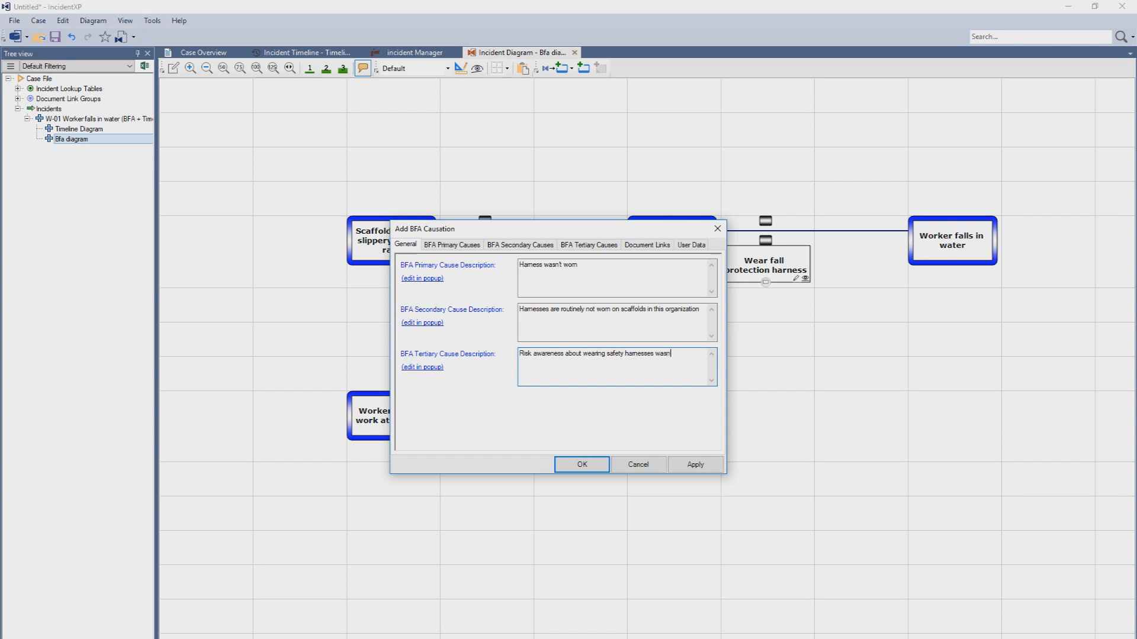
pyautogui.write('emented')
pyautogui.click(582, 464)
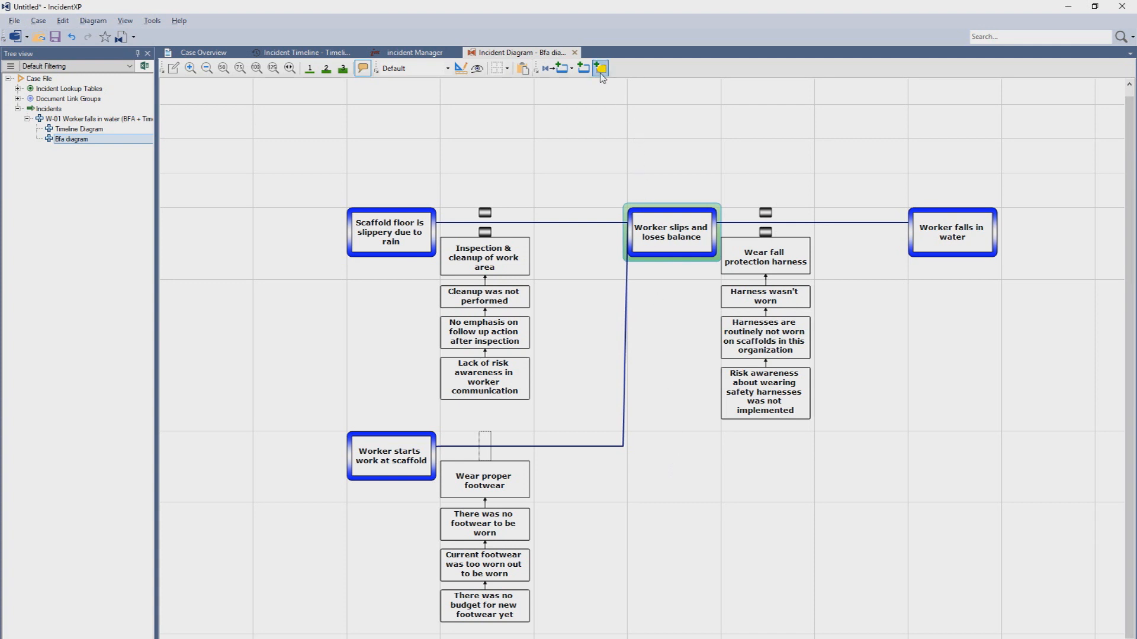
# Add an action with code A-01 and name "Implemented footwear" to the "Wear proper footwear" barrier
pyautogui.click(495, 450)
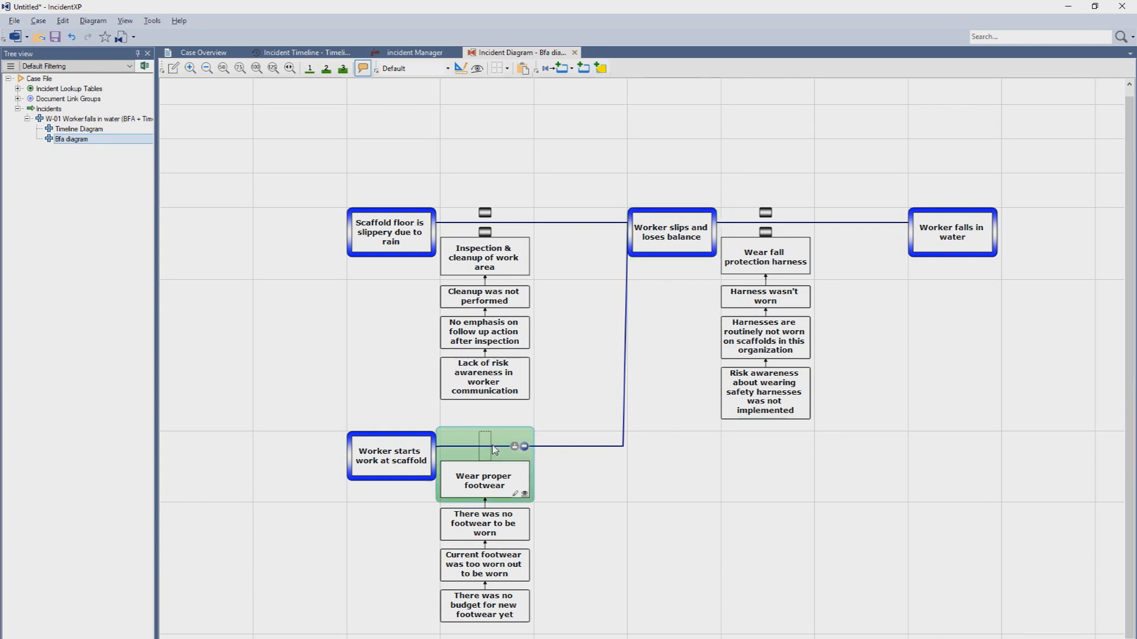
pyautogui.click(602, 70)
pyautogui.moveTo(723, 290); pyautogui.dragTo(757, 194)
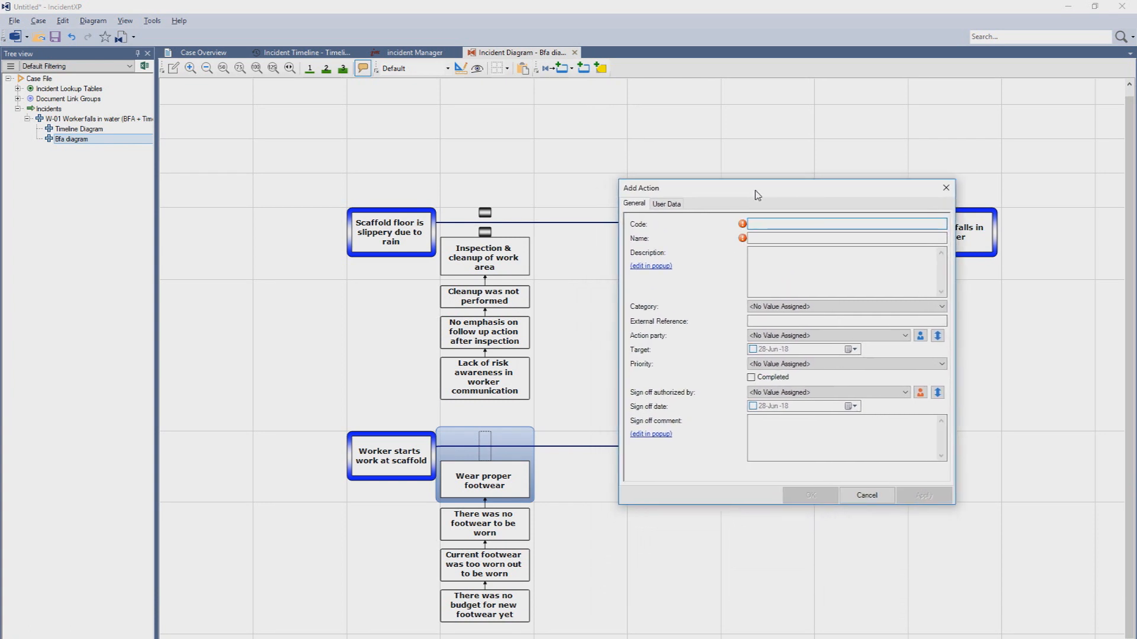
pyautogui.write('A-01')
pyautogui.press('Tab')
pyautogui.write('Imple')
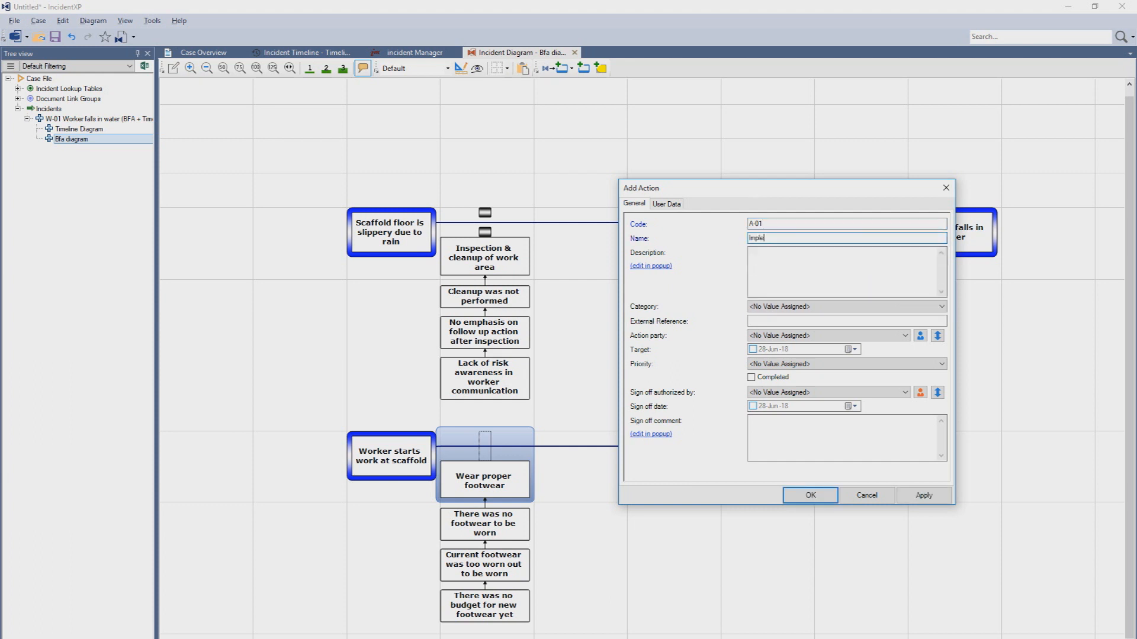
pyautogui.write('mented footwear')
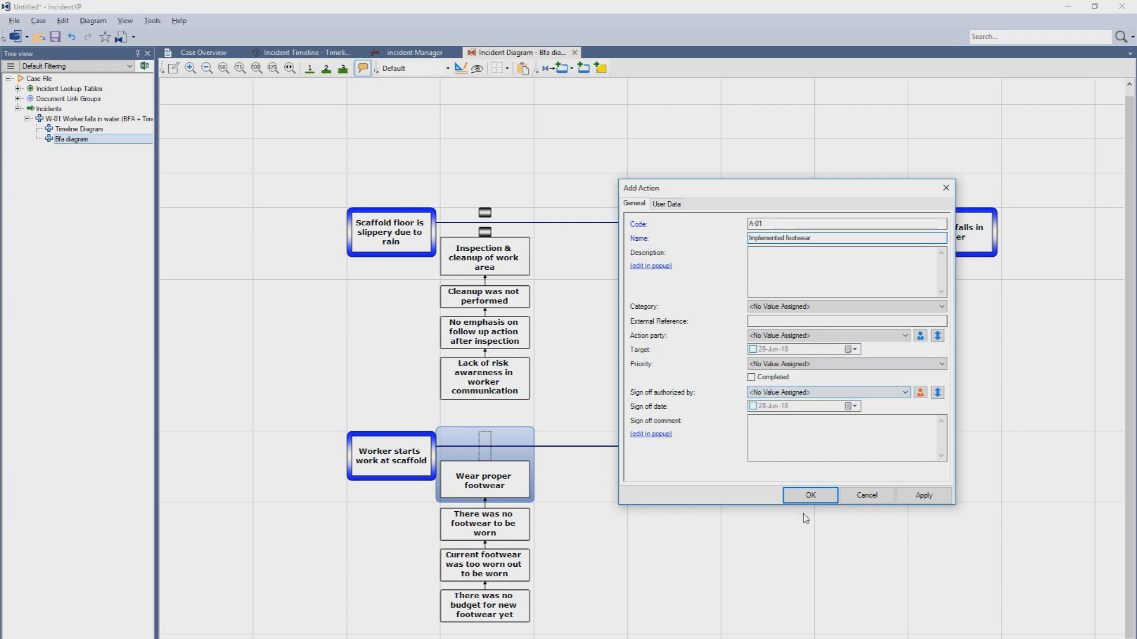
pyautogui.click(811, 496)
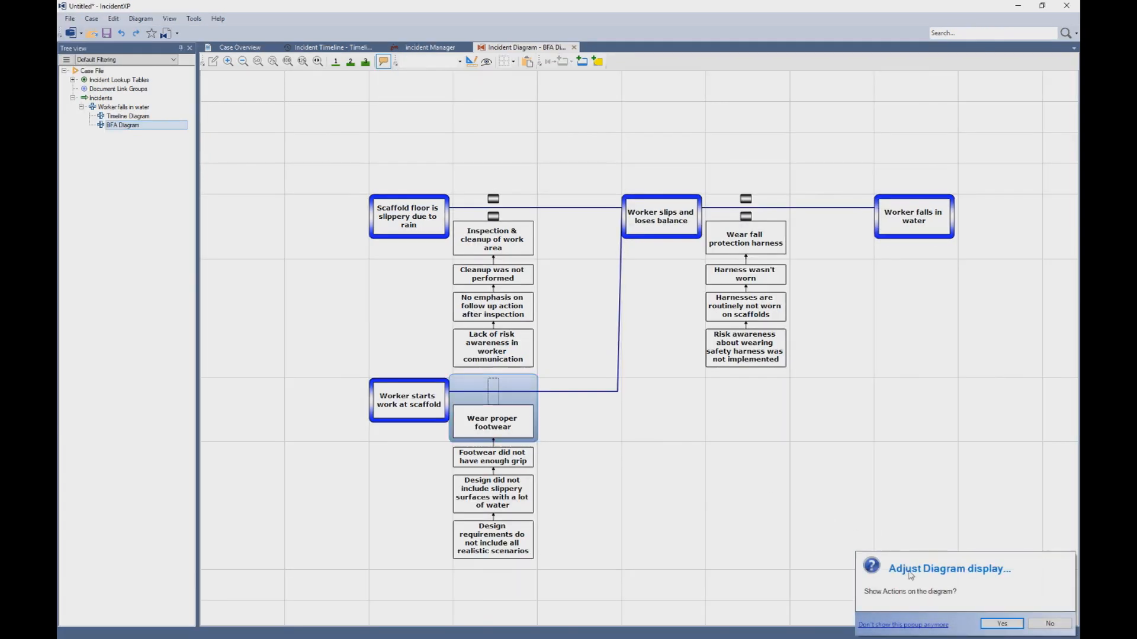
# Show the actions on the BFA diagram, and set the action shapes to None in the diagram display options
pyautogui.click(1002, 625)
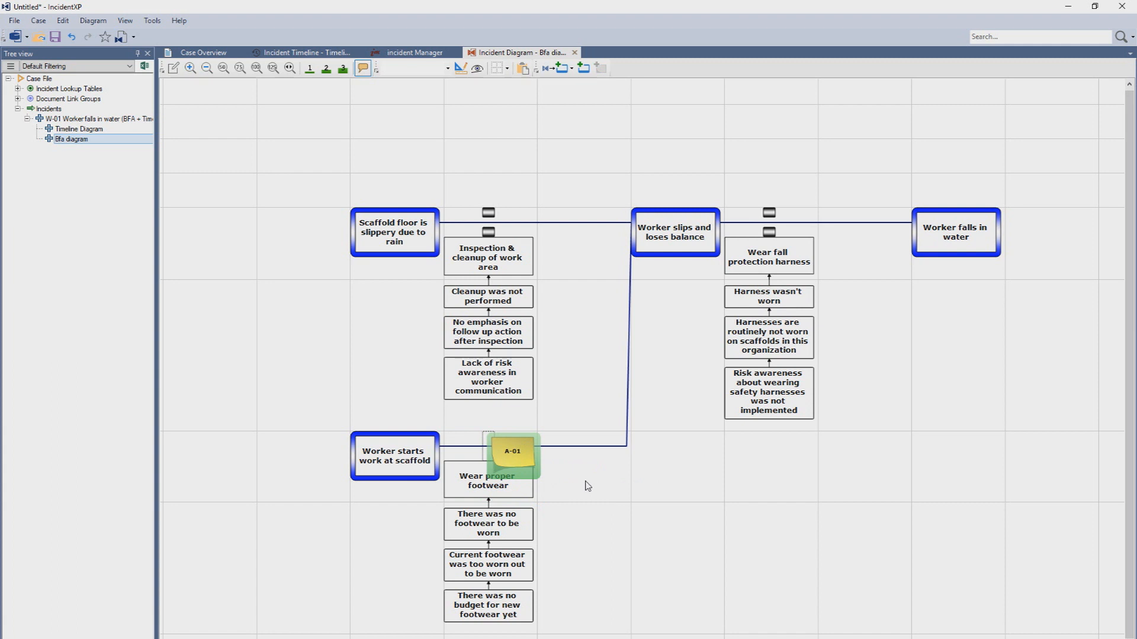
pyautogui.click(477, 69)
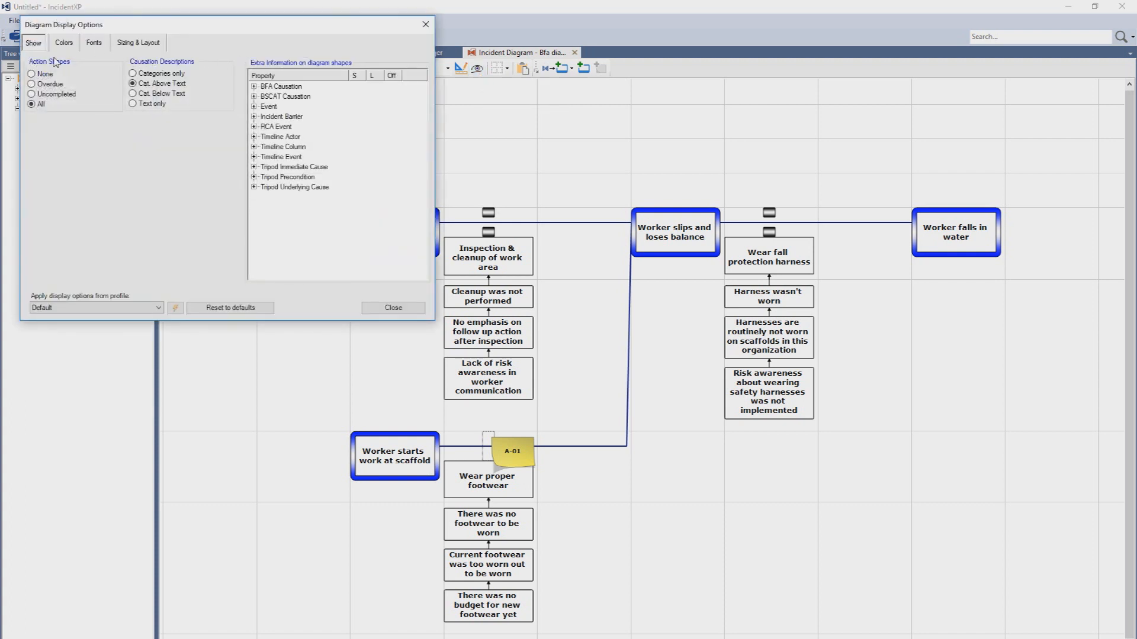
pyautogui.click(32, 74)
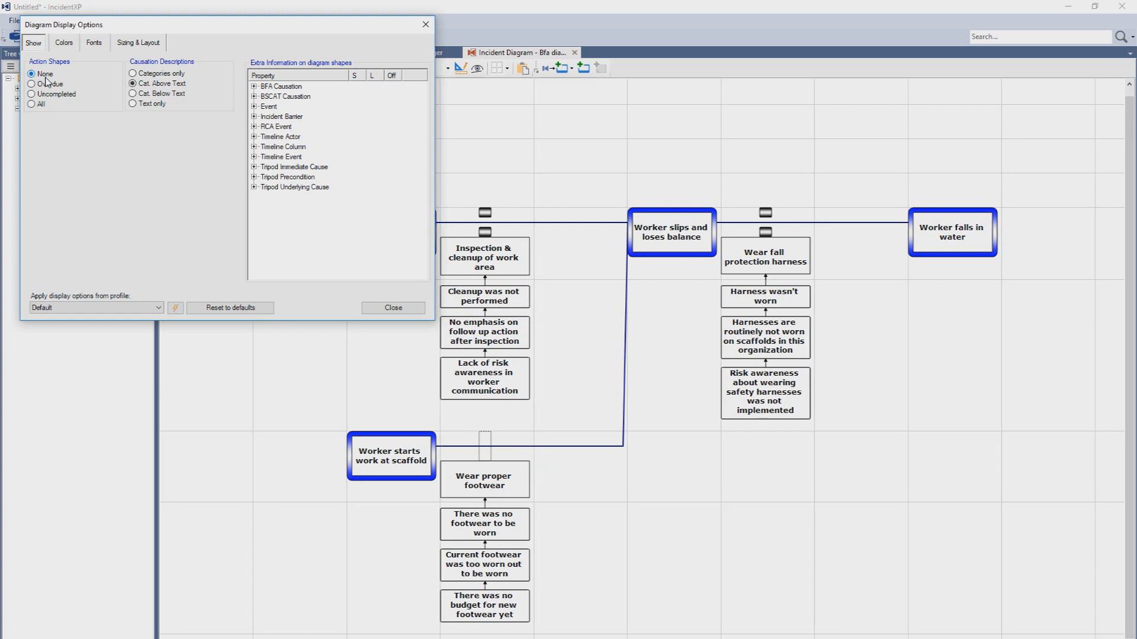
pyautogui.click(380, 308)
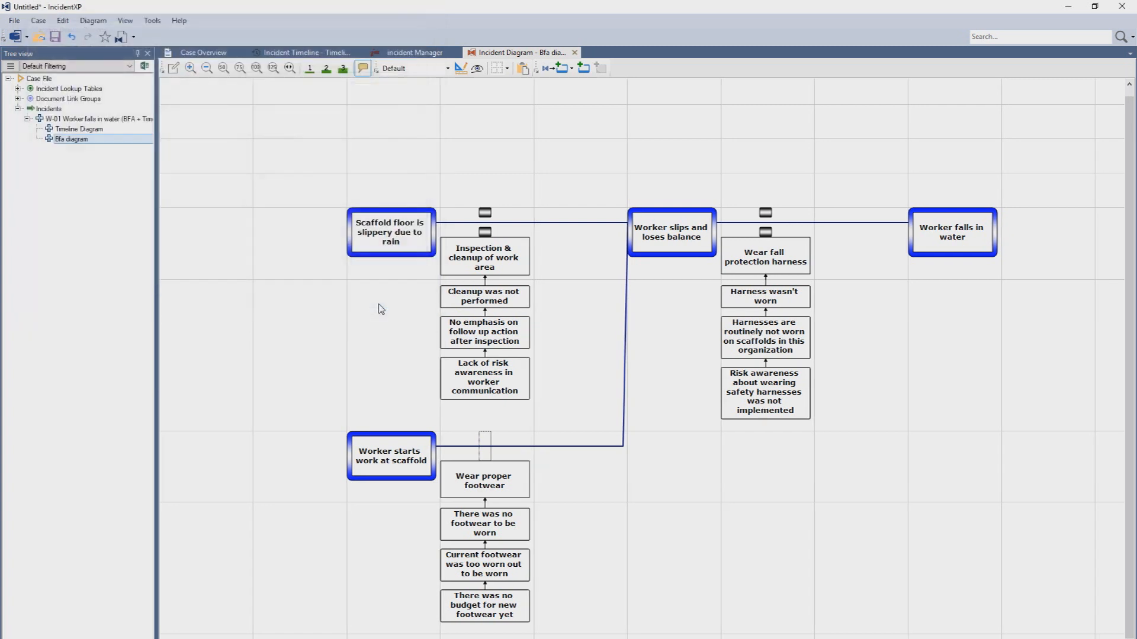
# Add an action with code A-02 named "Install new barriers" to the incident's recommendations and create an Excel list of the actions
pyautogui.click(415, 54)
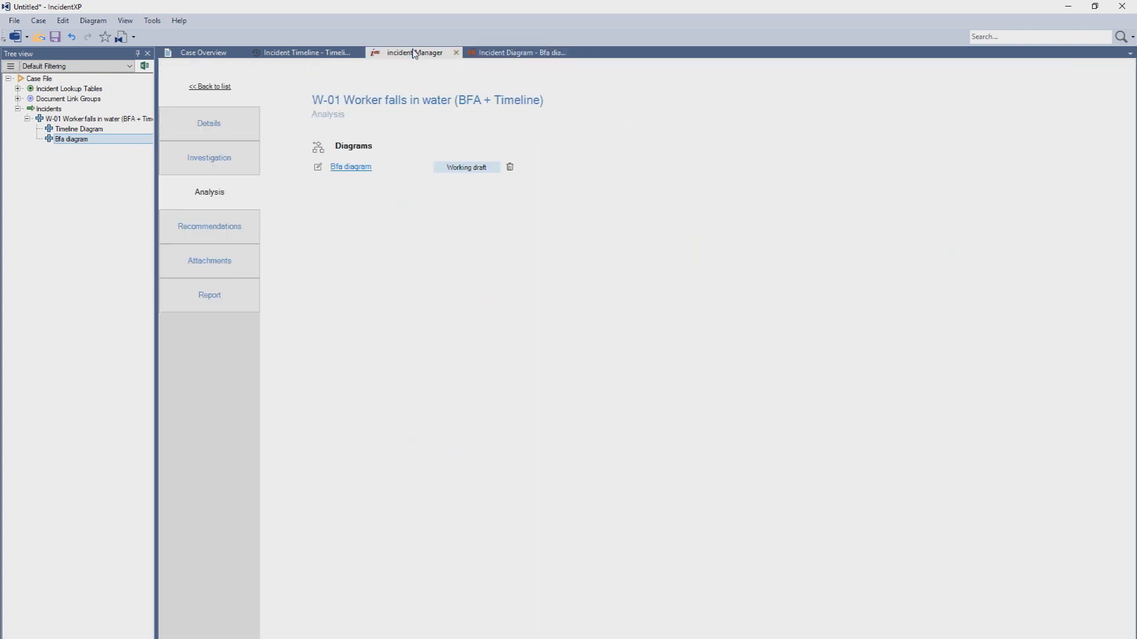
pyautogui.click(239, 231)
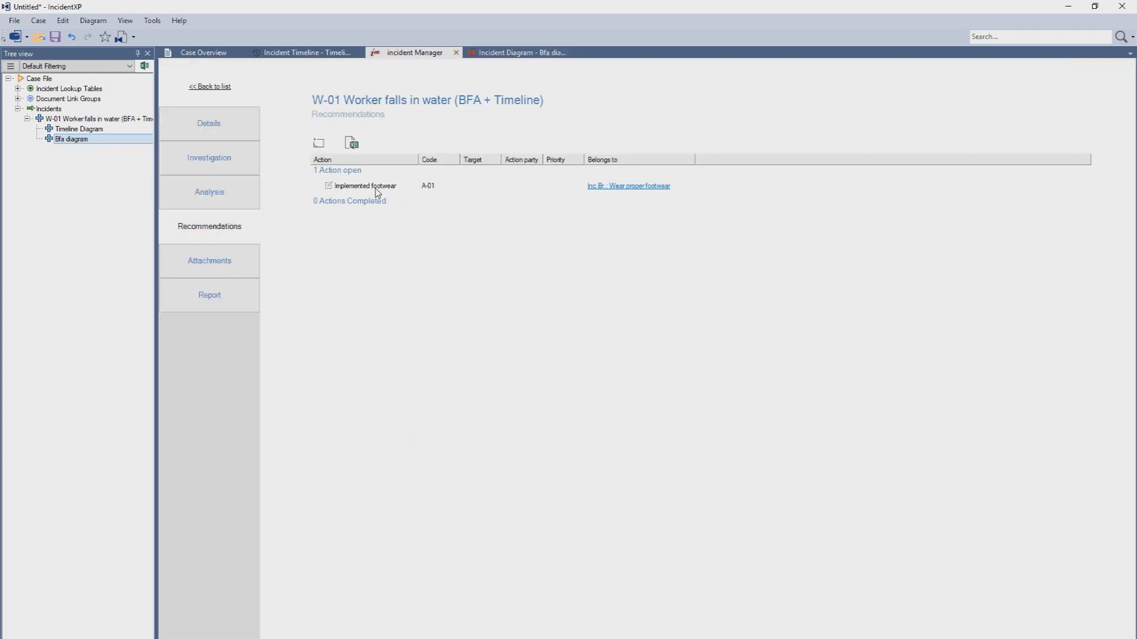
pyautogui.click(318, 145)
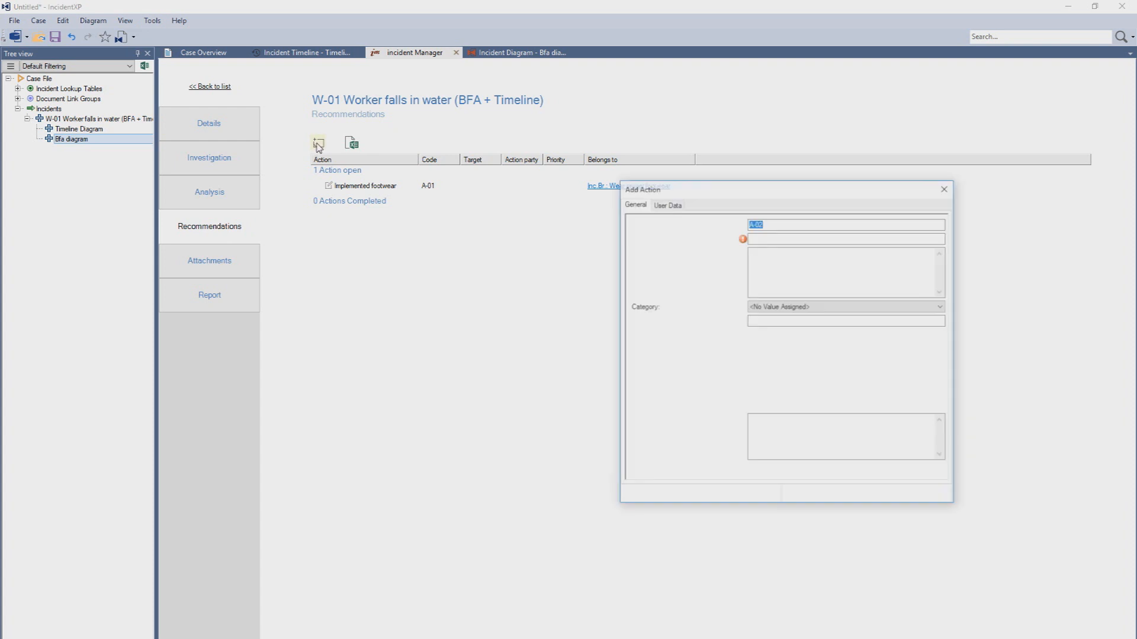
pyautogui.click(786, 240)
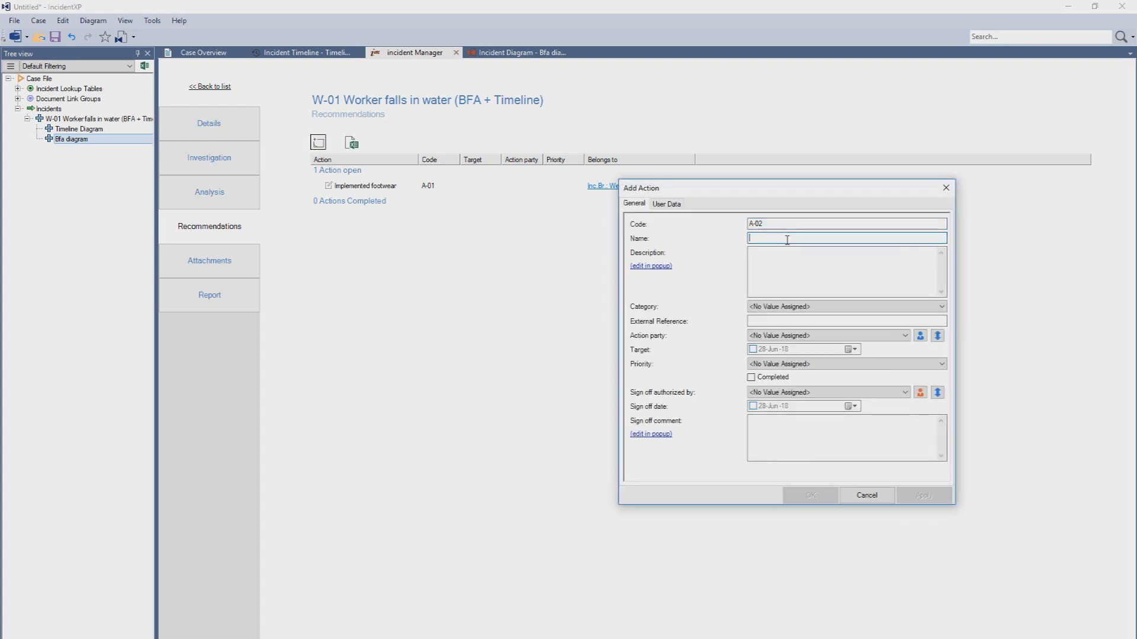
pyautogui.write('Install ')
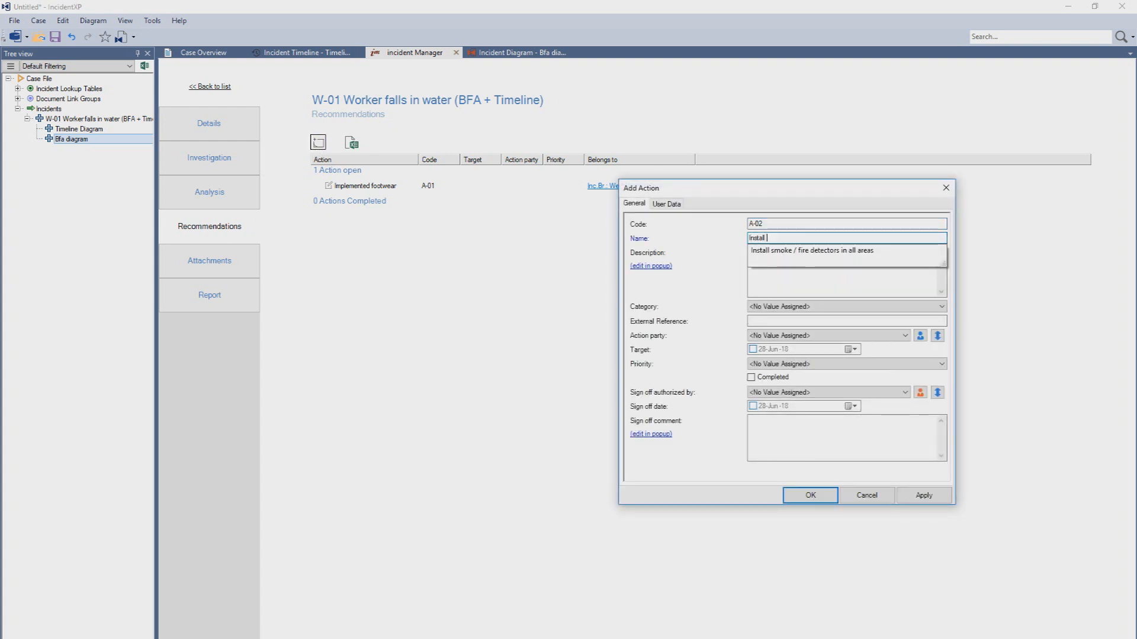
pyautogui.write('new barriers')
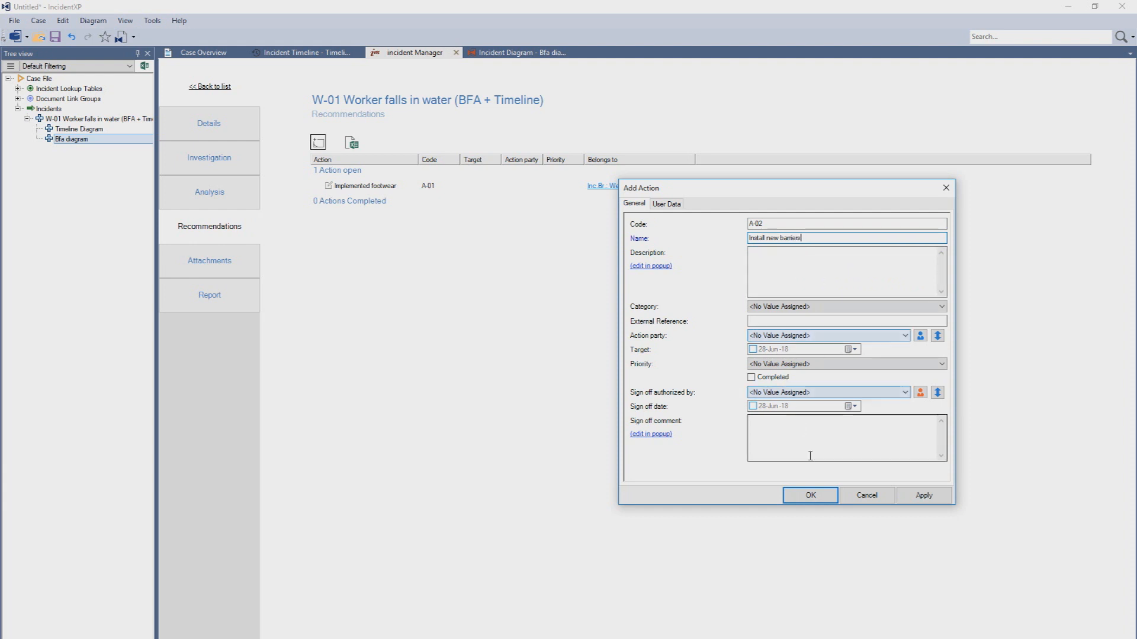
pyautogui.click(822, 496)
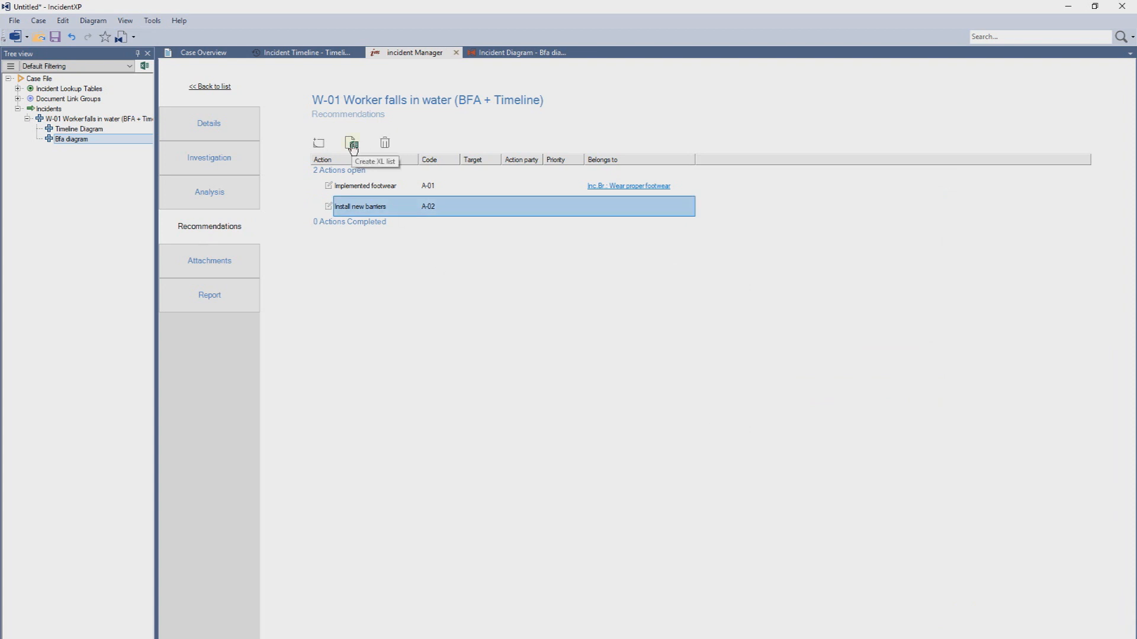
pyautogui.click(352, 145)
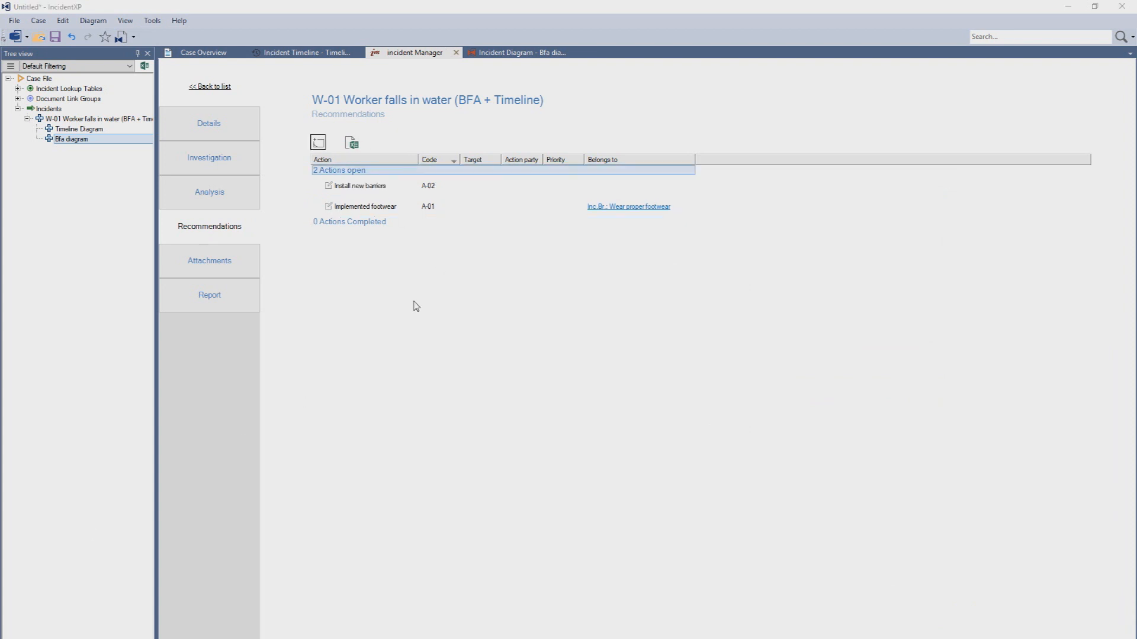
# Attach the file "RS-H_01-Driving a vehicle.bts" from the desktop to the incident
pyautogui.click(234, 261)
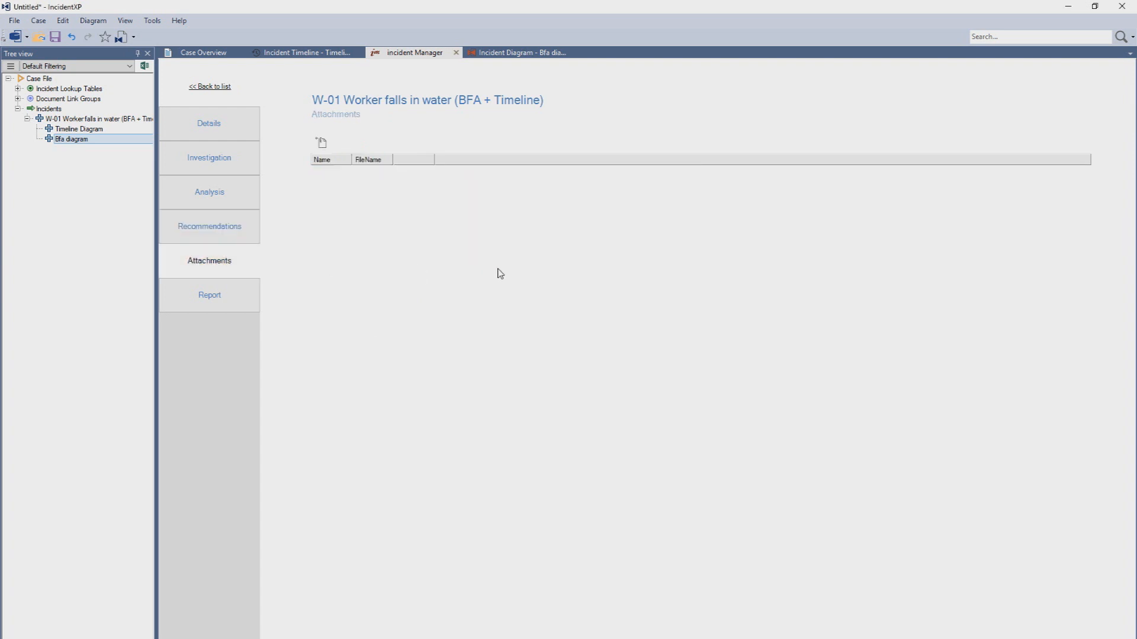
pyautogui.click(323, 143)
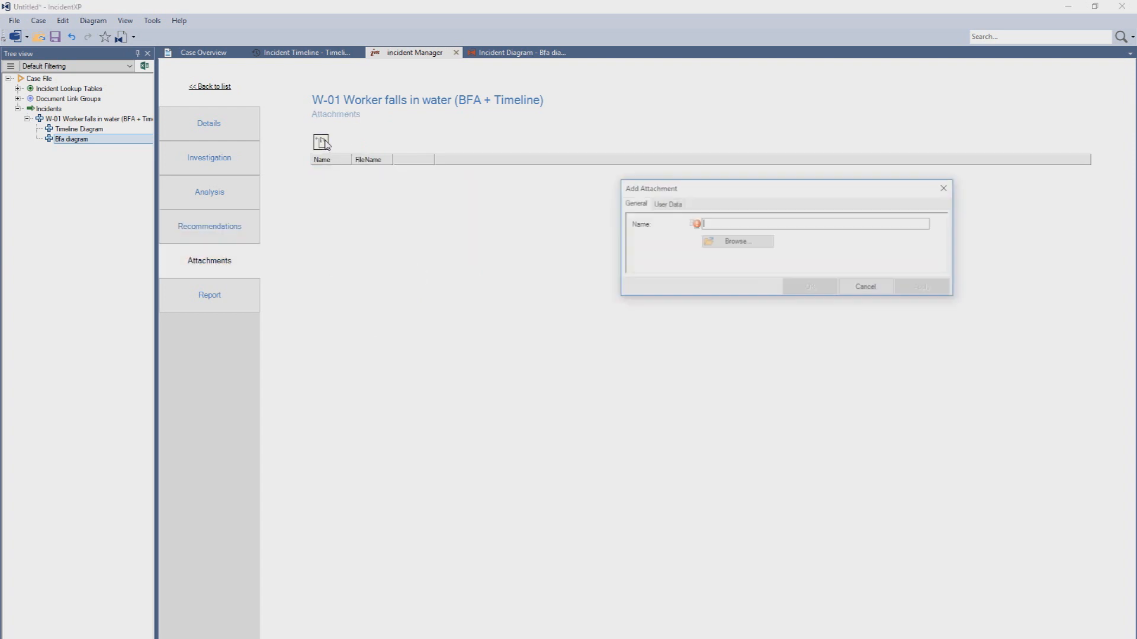
pyautogui.click(730, 242)
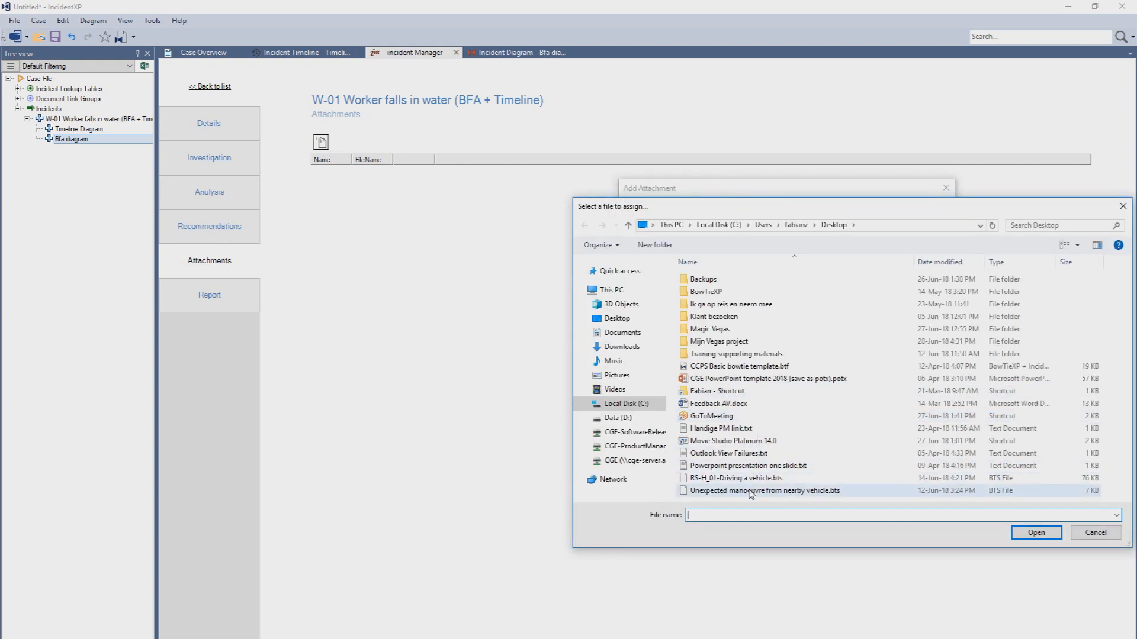
pyautogui.click(746, 478)
pyautogui.click(1035, 535)
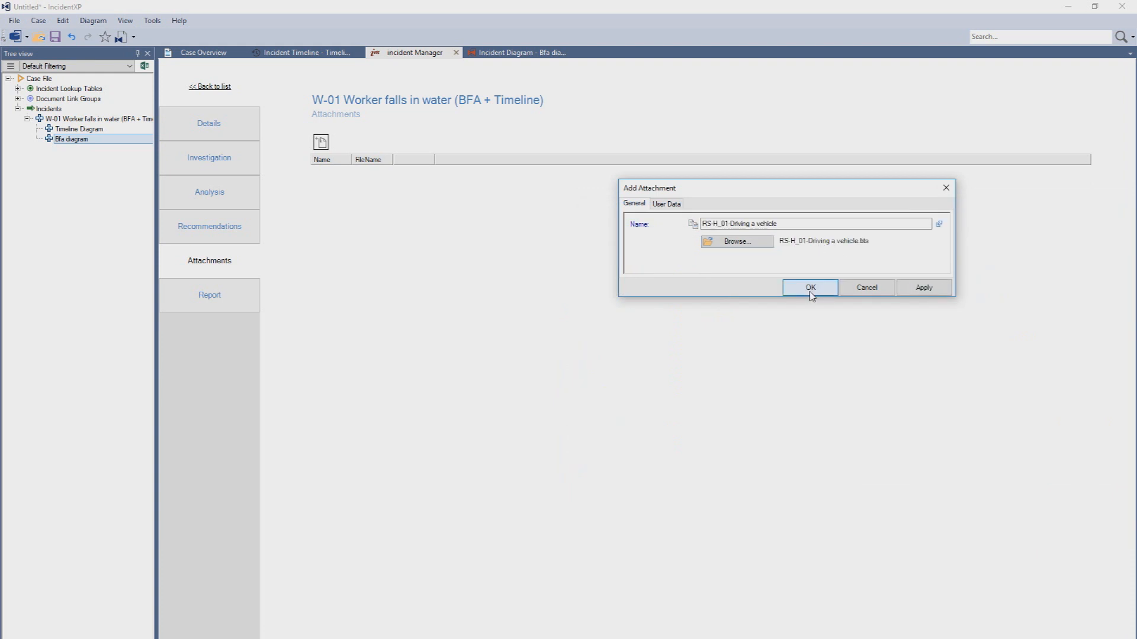
pyautogui.click(810, 288)
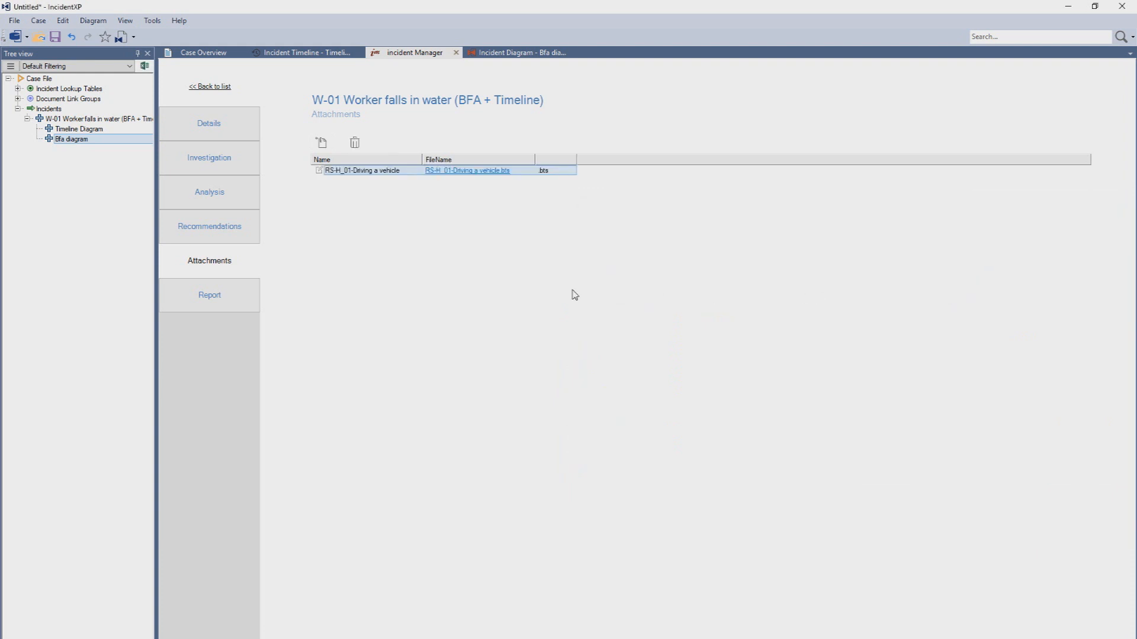
# Generate the incident report as "W-01 Worker falls in water BFA + Timeline.docx" in Documents, replacing the existing file, and look through it
pyautogui.click(229, 303)
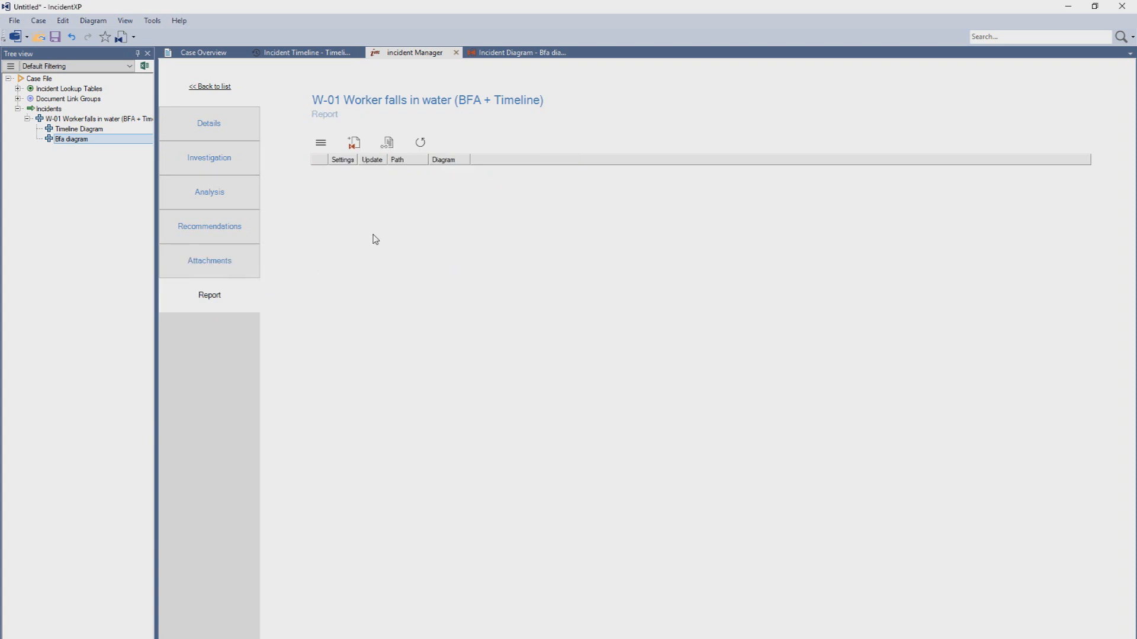
pyautogui.click(361, 153)
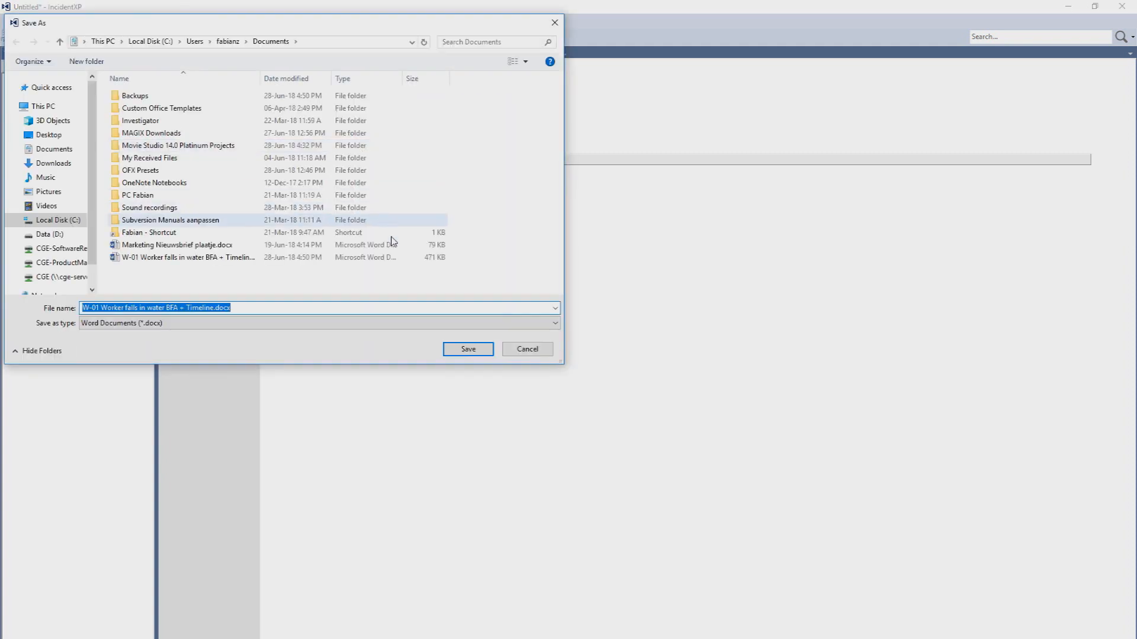
pyautogui.click(463, 352)
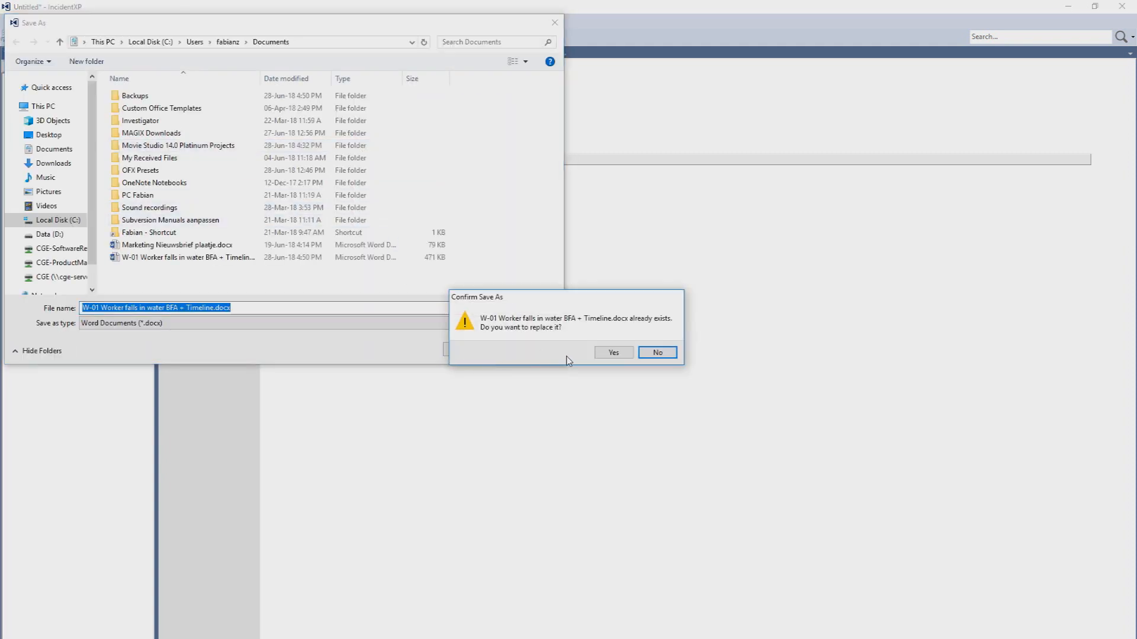
pyautogui.click(619, 354)
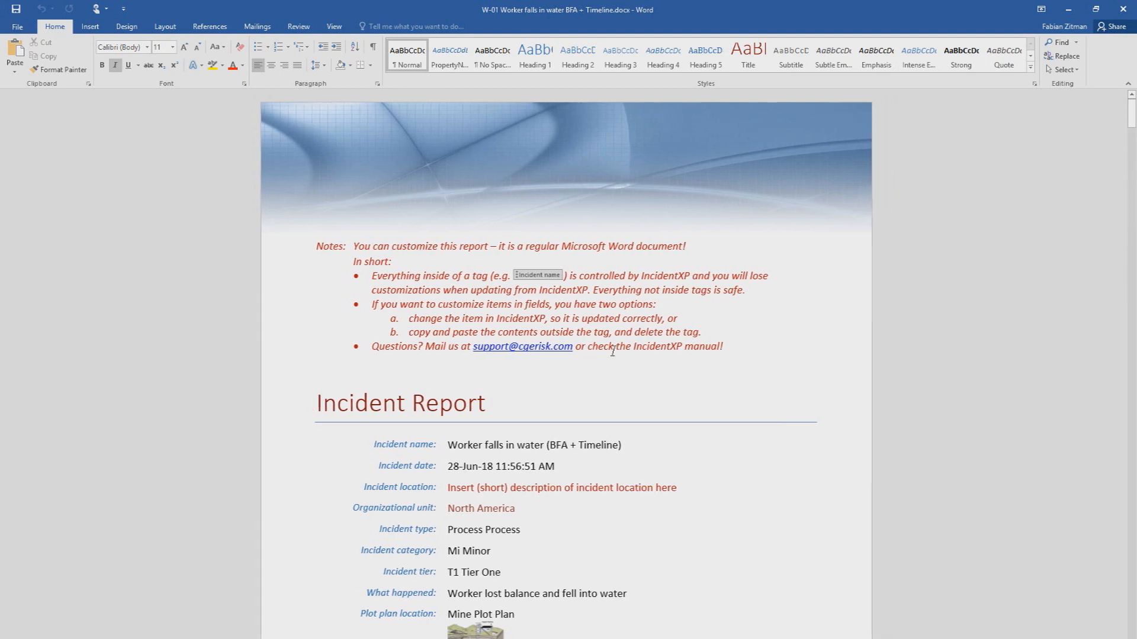
pyautogui.scroll(-10, 613, 350)
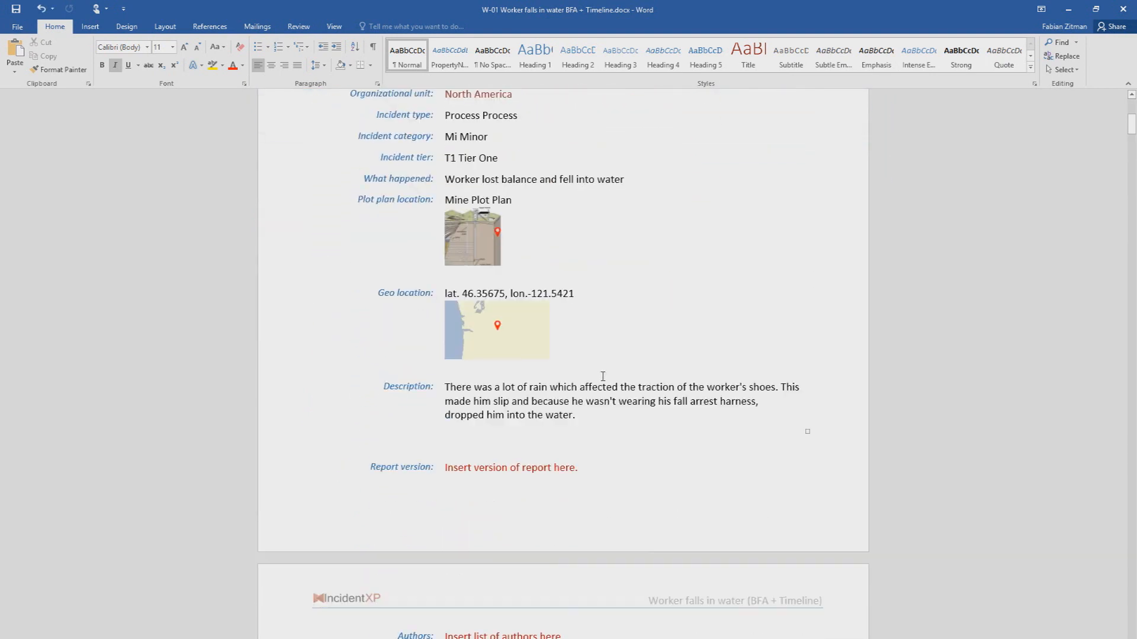
pyautogui.hotkey('alt', 'Tab')
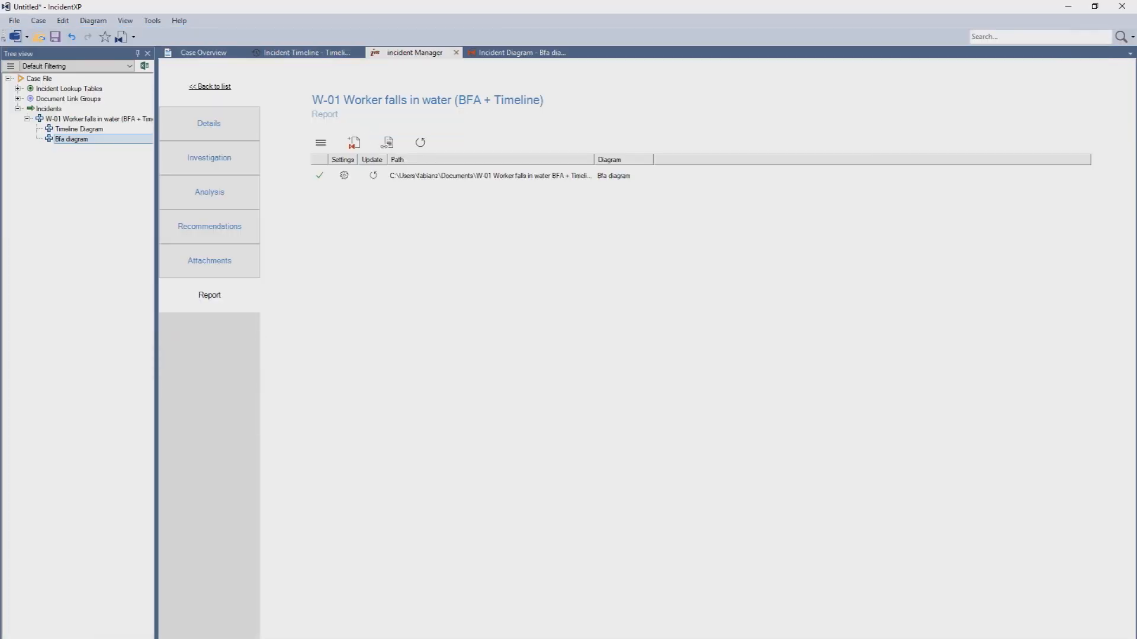
# Examine the reports available under Incident Diagrams, RCA, Tripod and Incidents, including Timeline Events and Incident from template
pyautogui.click(130, 45)
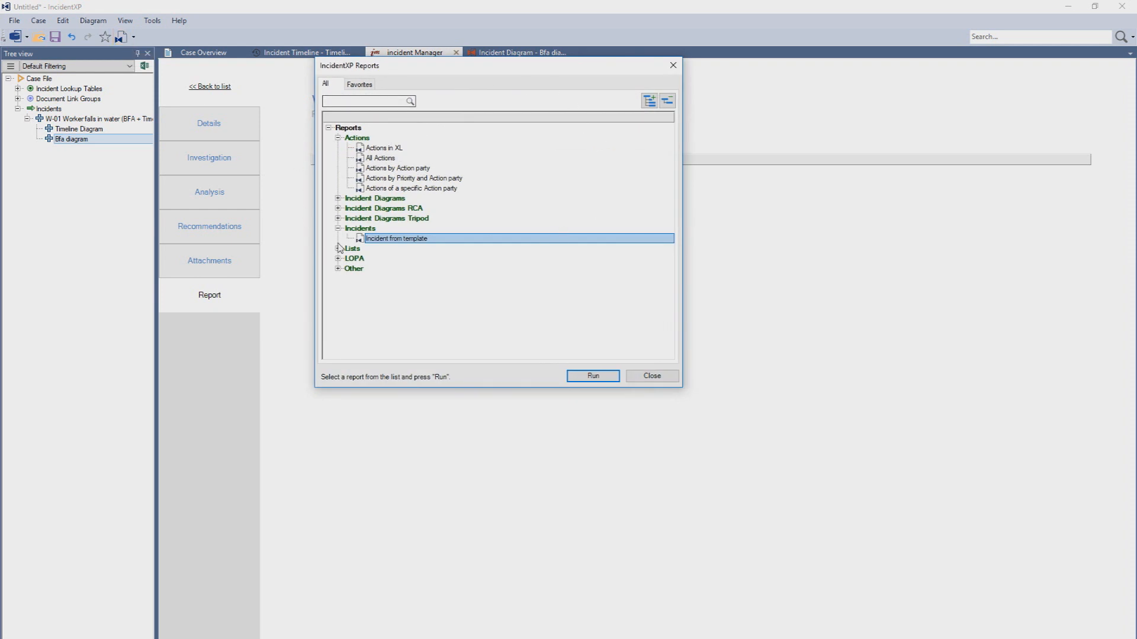
pyautogui.doubleClick(421, 219)
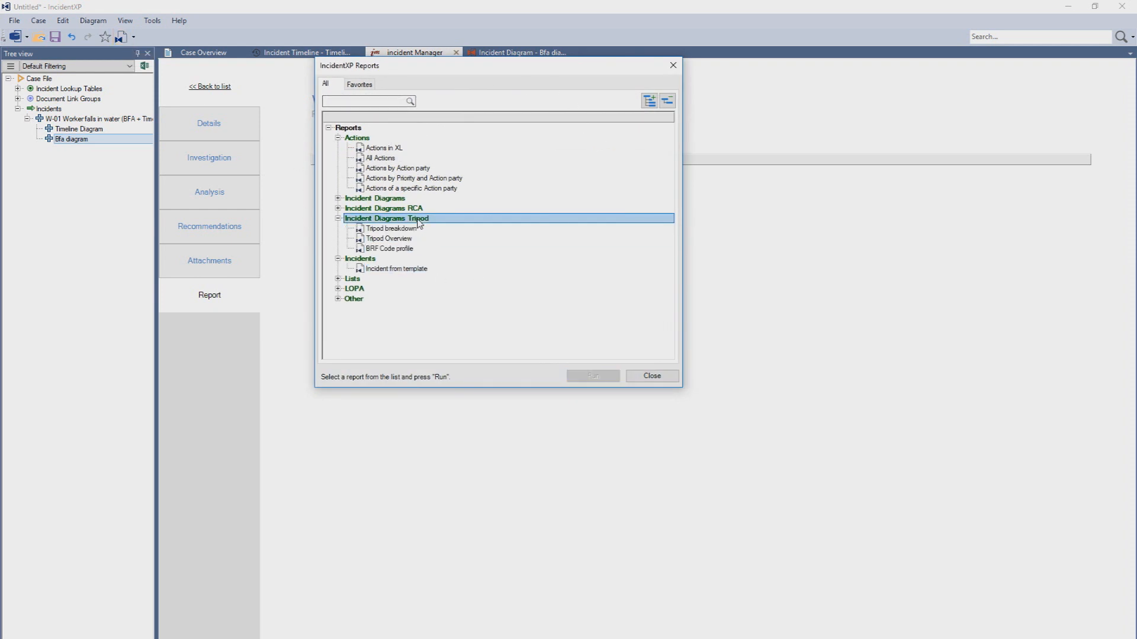
pyautogui.doubleClick(418, 209)
pyautogui.doubleClick(406, 199)
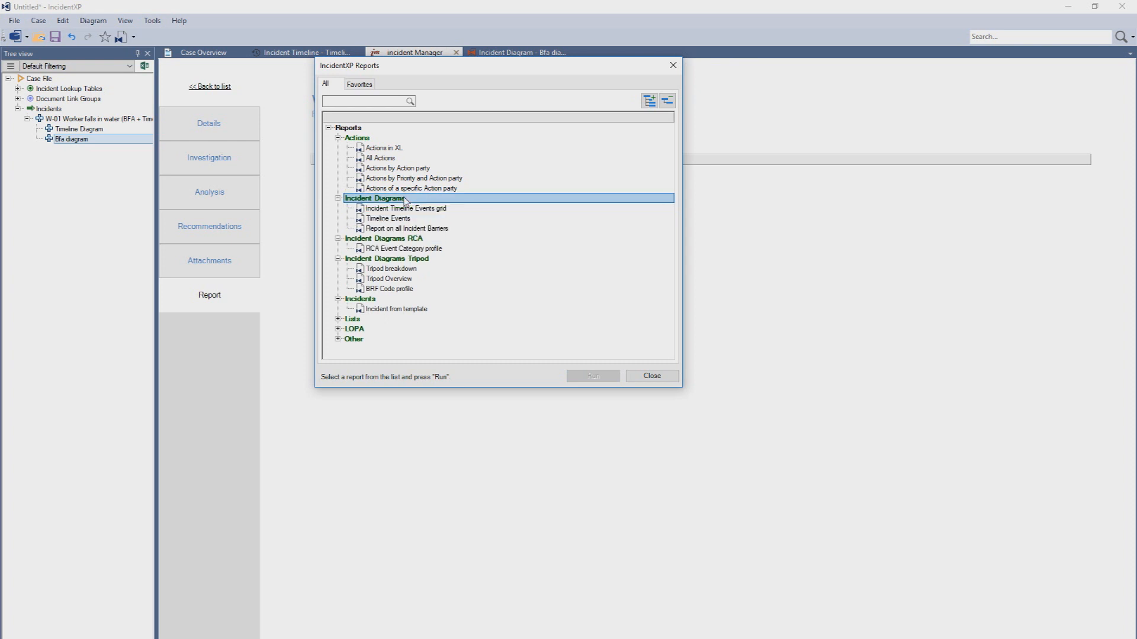
pyautogui.click(425, 220)
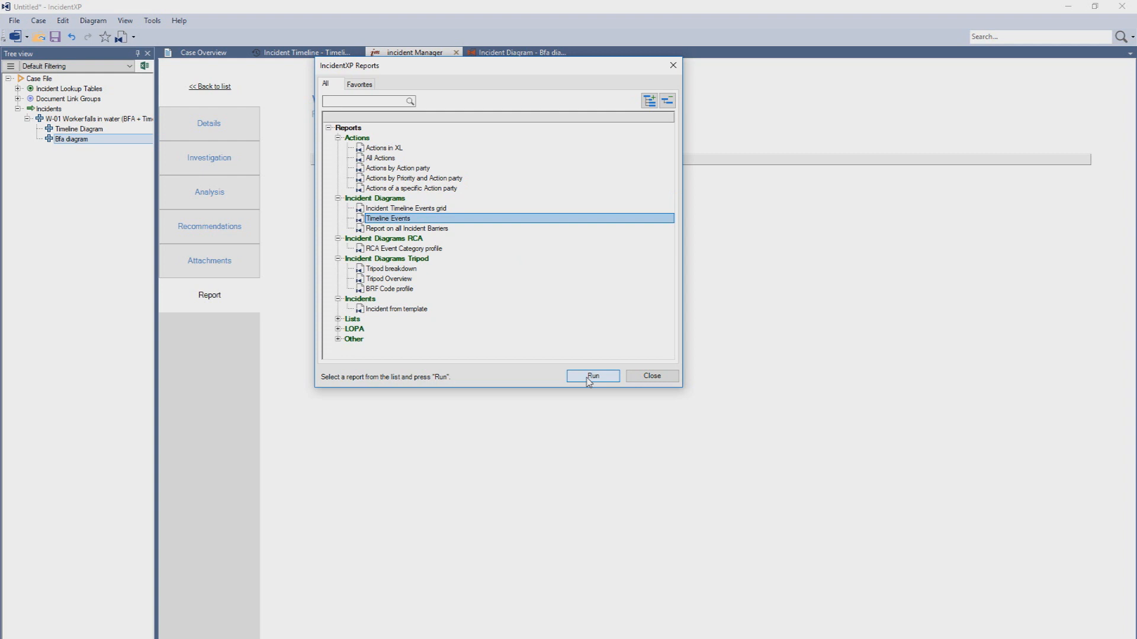
pyautogui.click(397, 309)
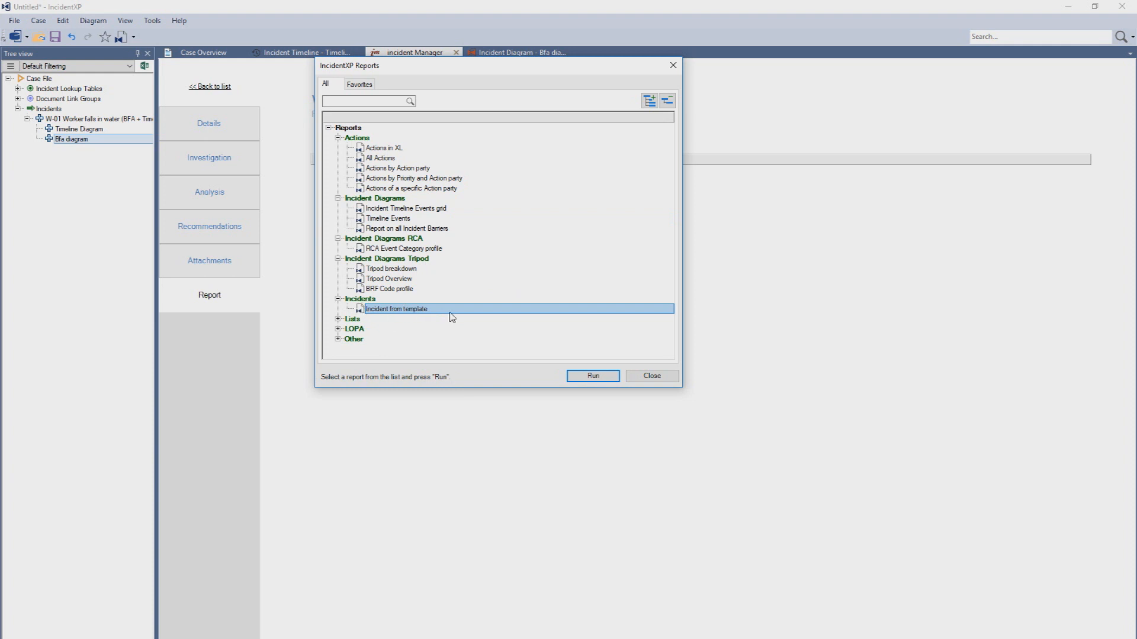
pyautogui.click(643, 382)
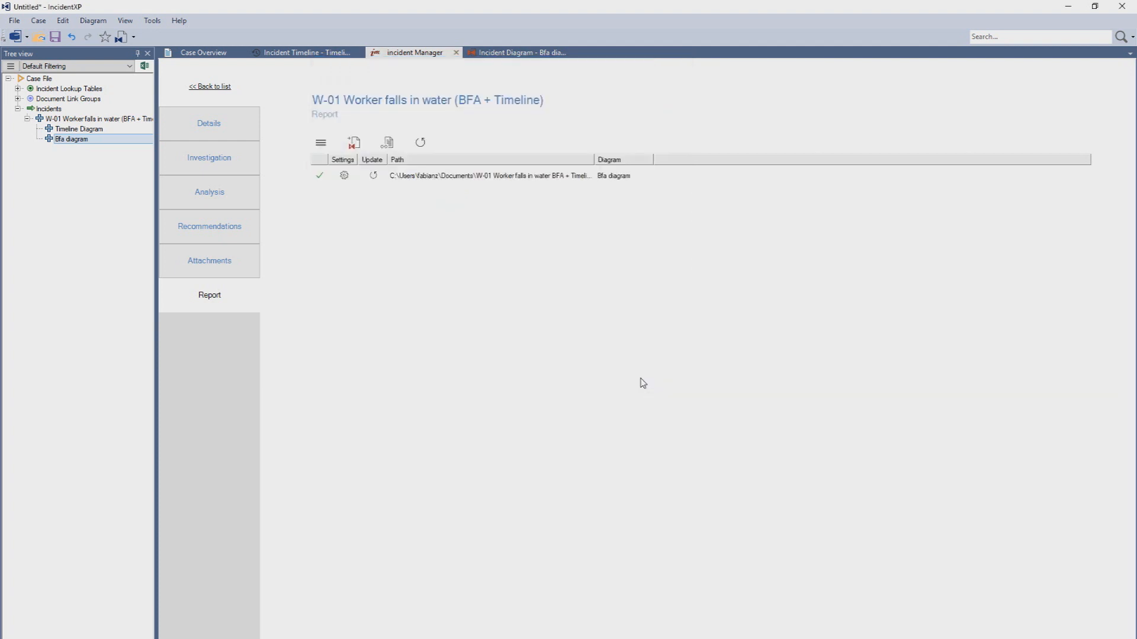